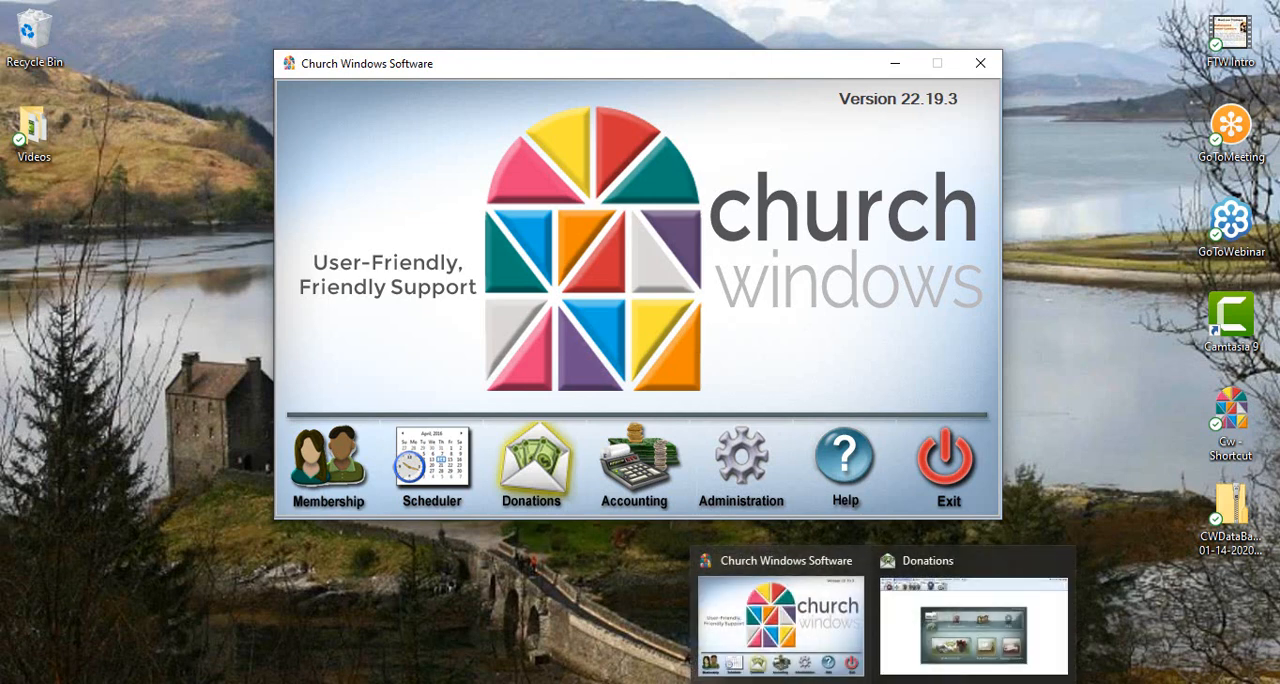
Step: Switch to the web browser, open the Training Workbooks page on churchwindows.com and look over the workbook packages
{"action": "left_click", "coordinate": [620, 683]}
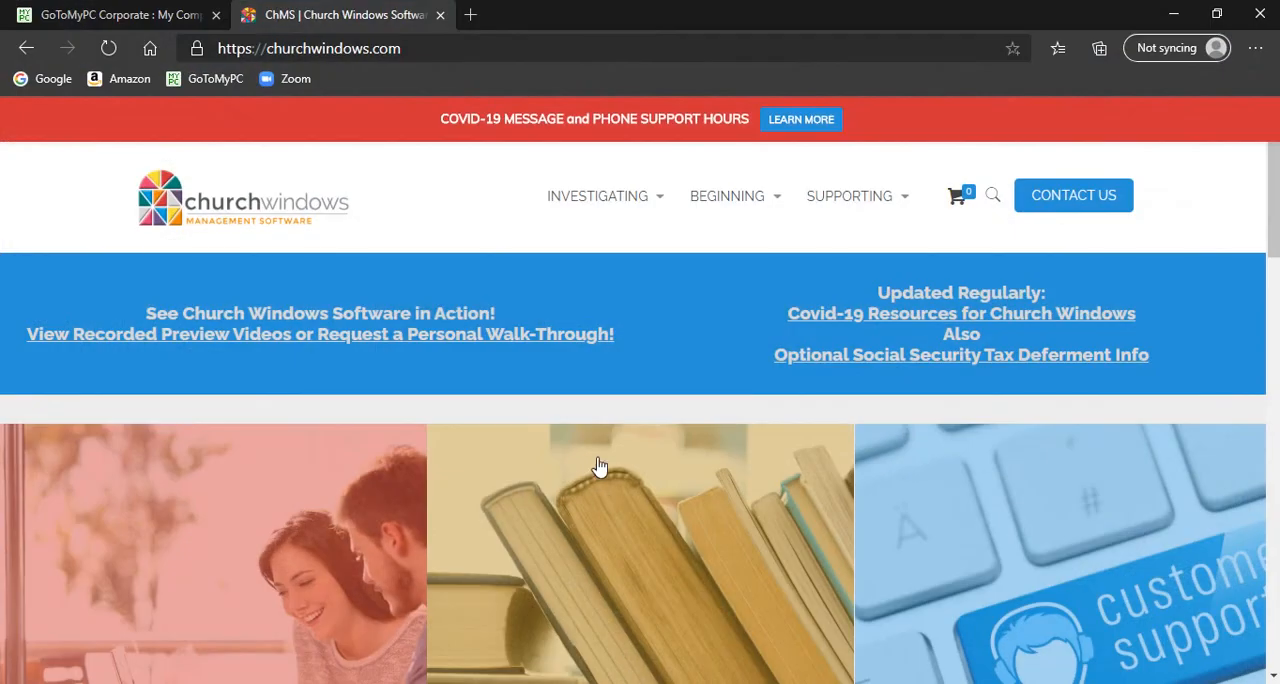
{"action": "mouse_move", "coordinate": [602, 241]}
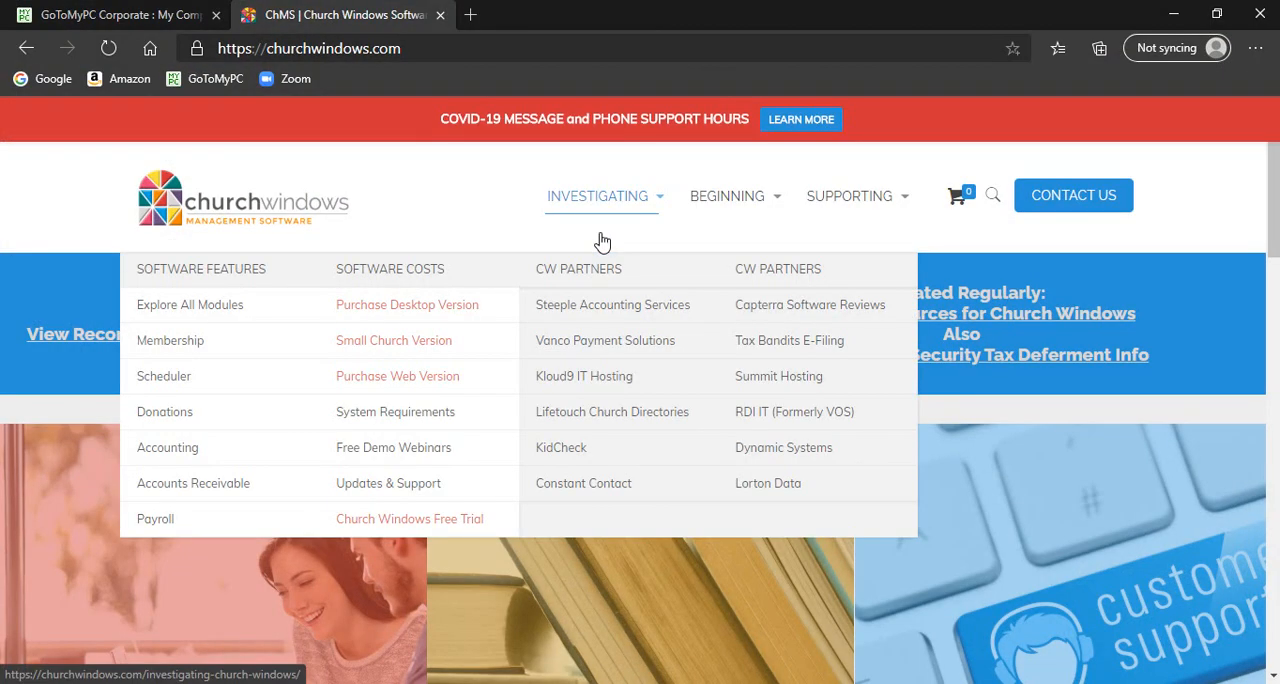
{"action": "mouse_move", "coordinate": [743, 201]}
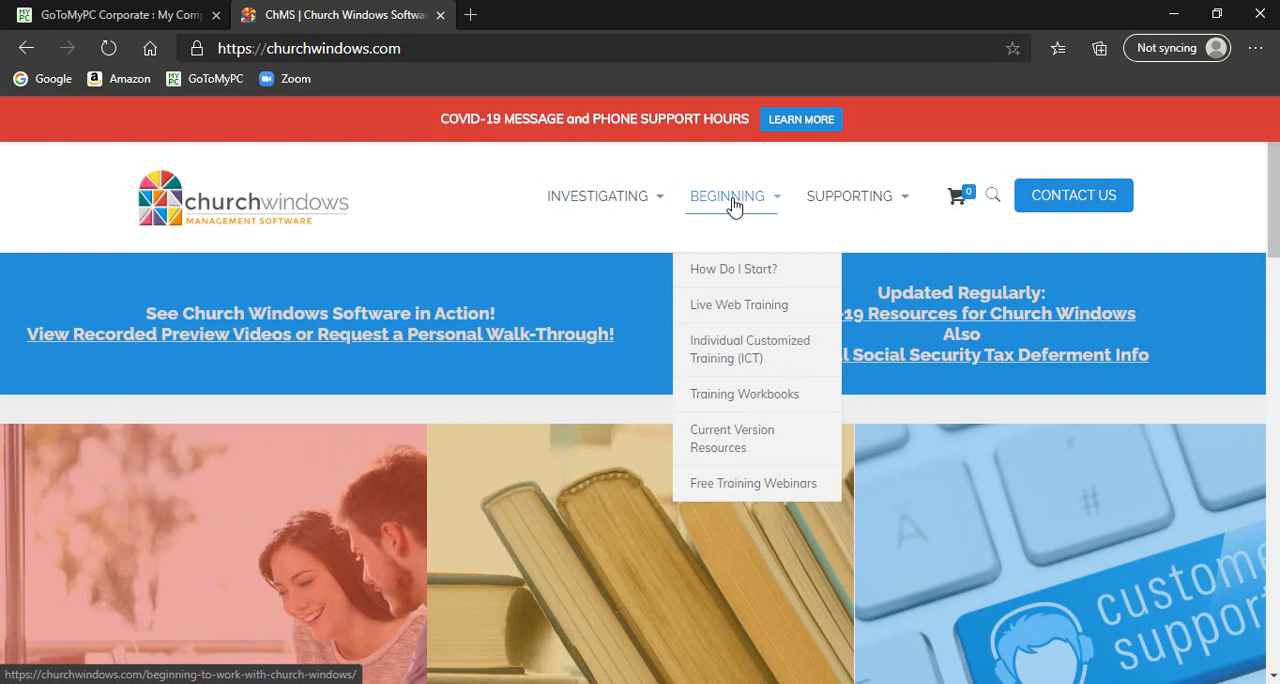
{"action": "left_click", "coordinate": [737, 404]}
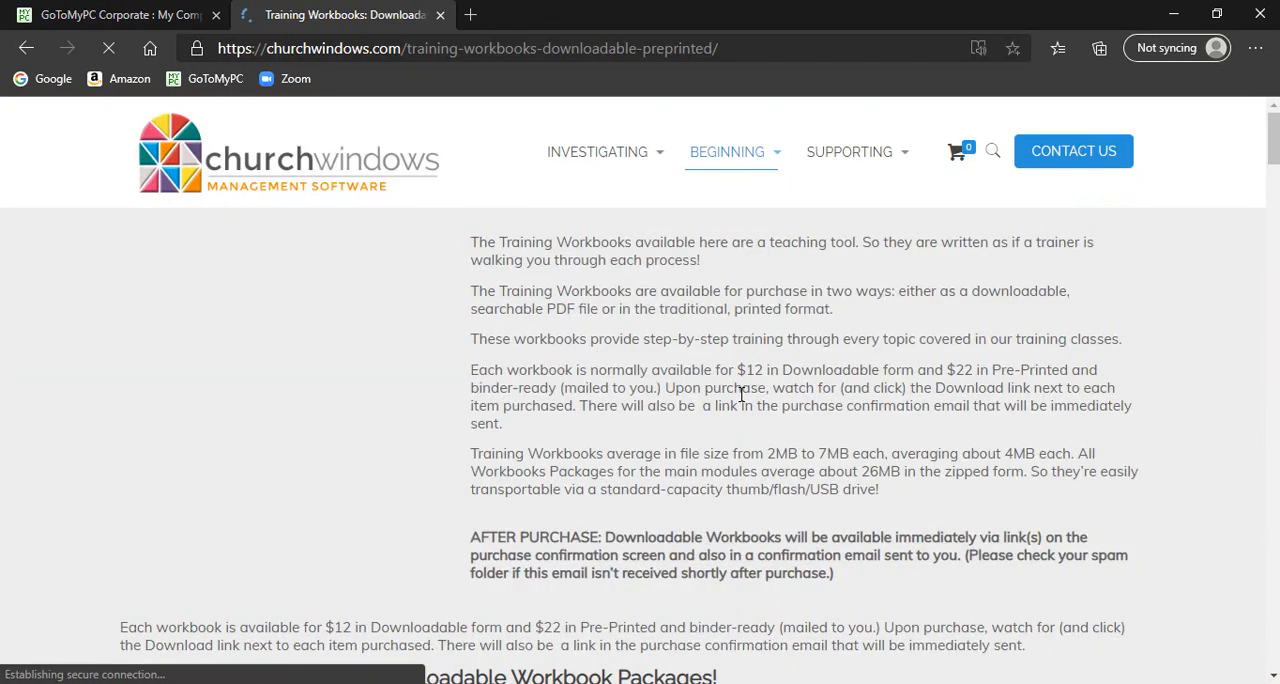
{"action": "scroll", "coordinate": [743, 400], "scroll_direction": "down", "scroll_amount": 3}
{"action": "scroll", "coordinate": [768, 428], "scroll_direction": "down", "scroll_amount": 2}
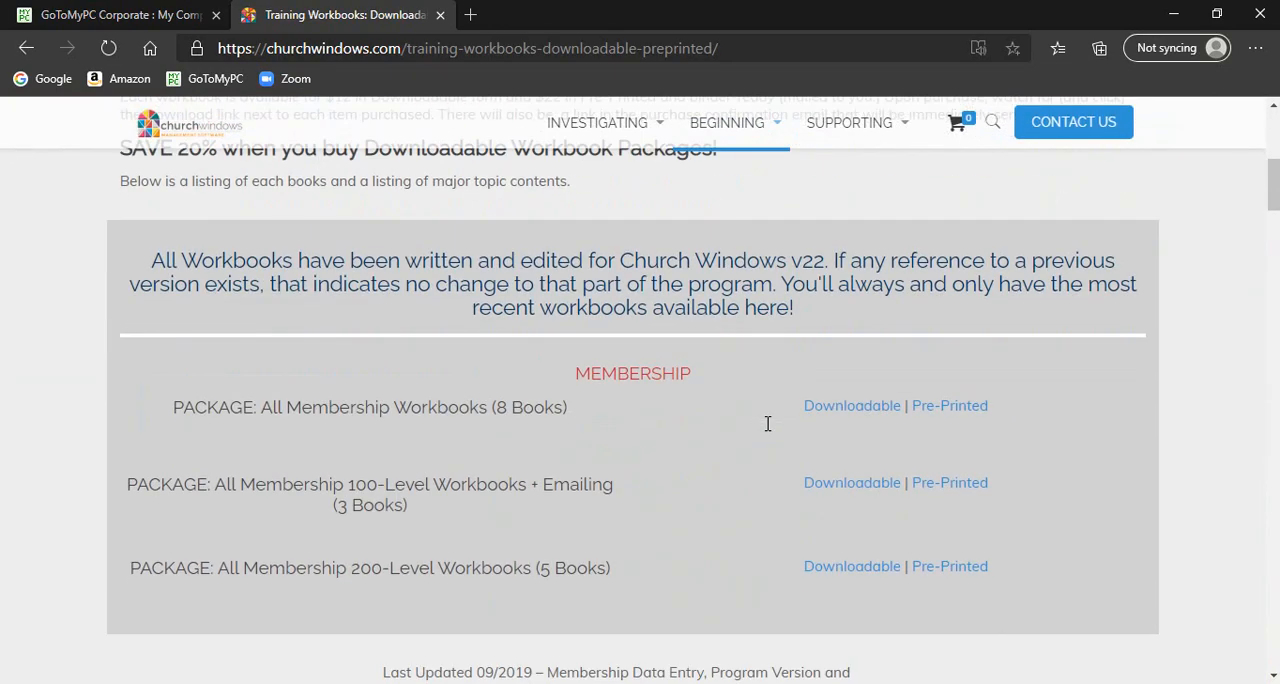
{"action": "scroll", "coordinate": [768, 424], "scroll_direction": "up", "scroll_amount": 3}
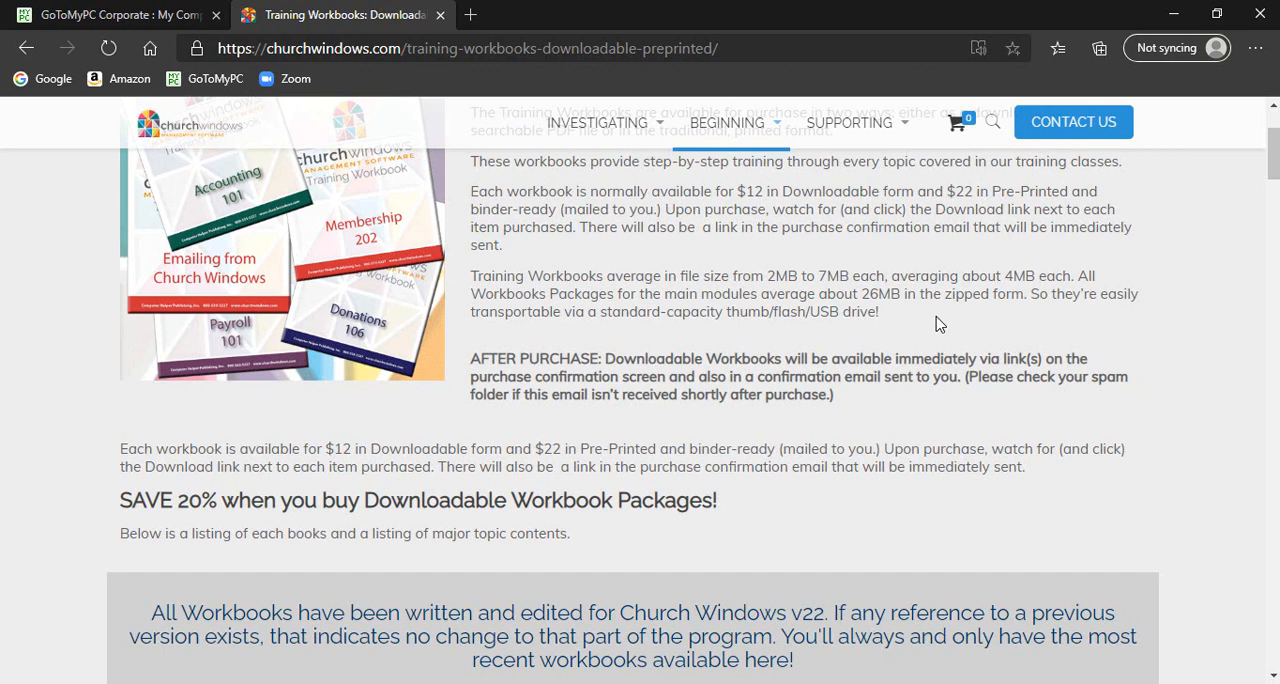
{"action": "scroll", "coordinate": [937, 323], "scroll_direction": "up", "scroll_amount": 2}
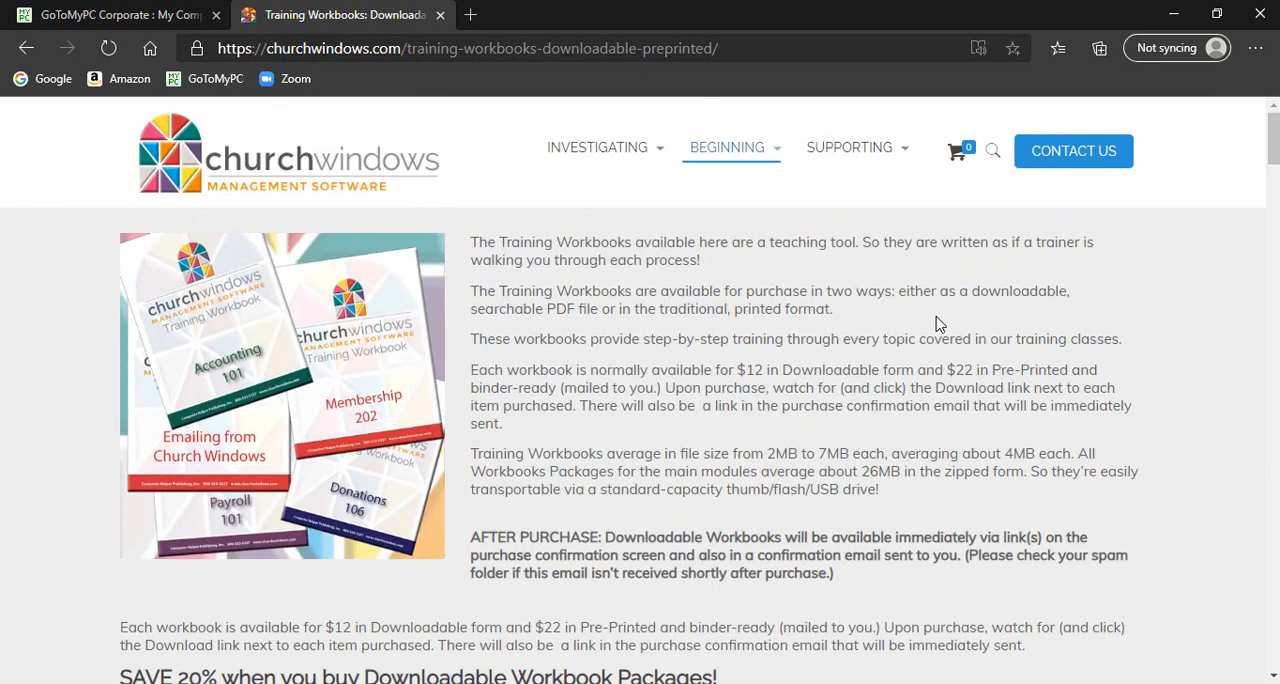
Step: Open the website's Support Center and browse its topic categories and the listed training videos and articles
{"action": "mouse_move", "coordinate": [866, 149]}
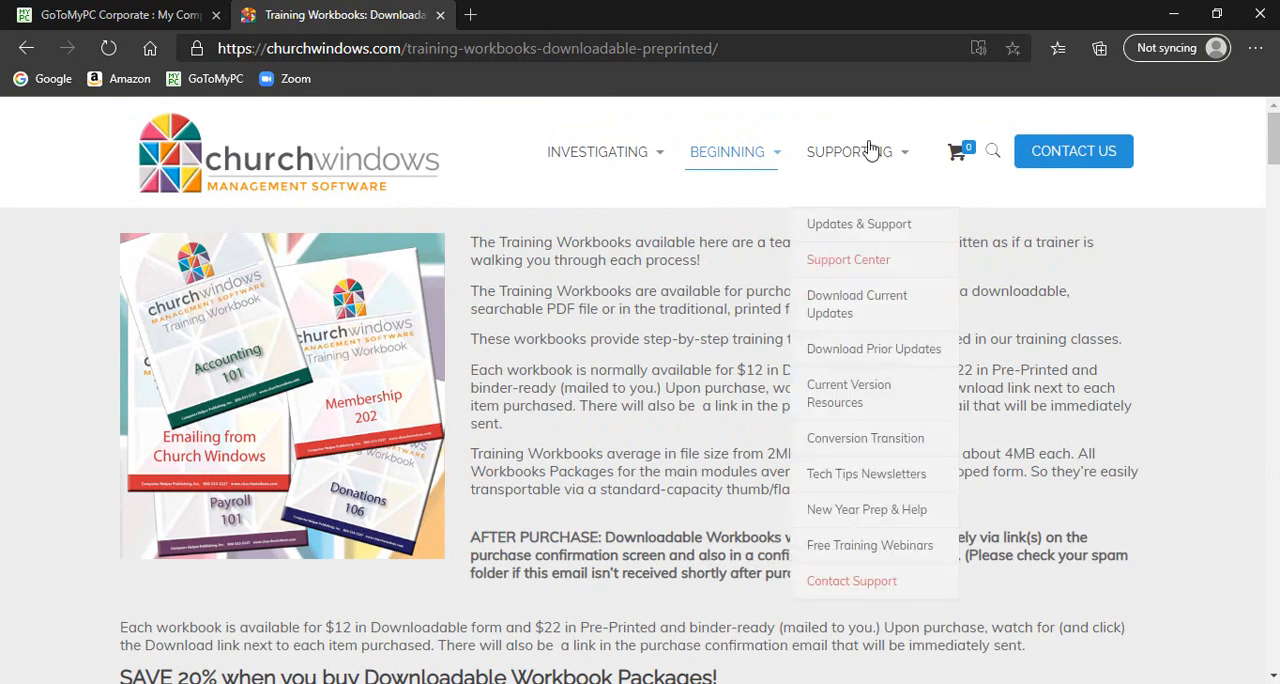
{"action": "left_click", "coordinate": [866, 266]}
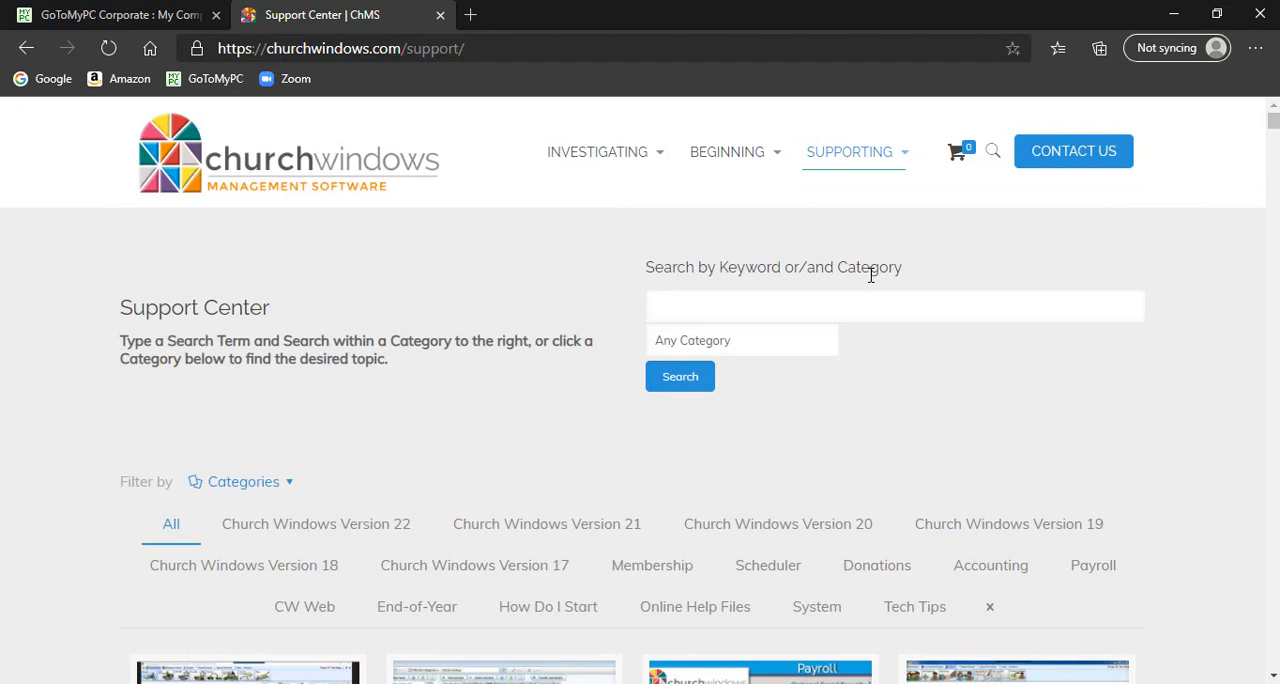
{"action": "scroll", "coordinate": [871, 285], "scroll_direction": "down", "scroll_amount": 1}
{"action": "scroll", "coordinate": [871, 294], "scroll_direction": "down", "scroll_amount": 2}
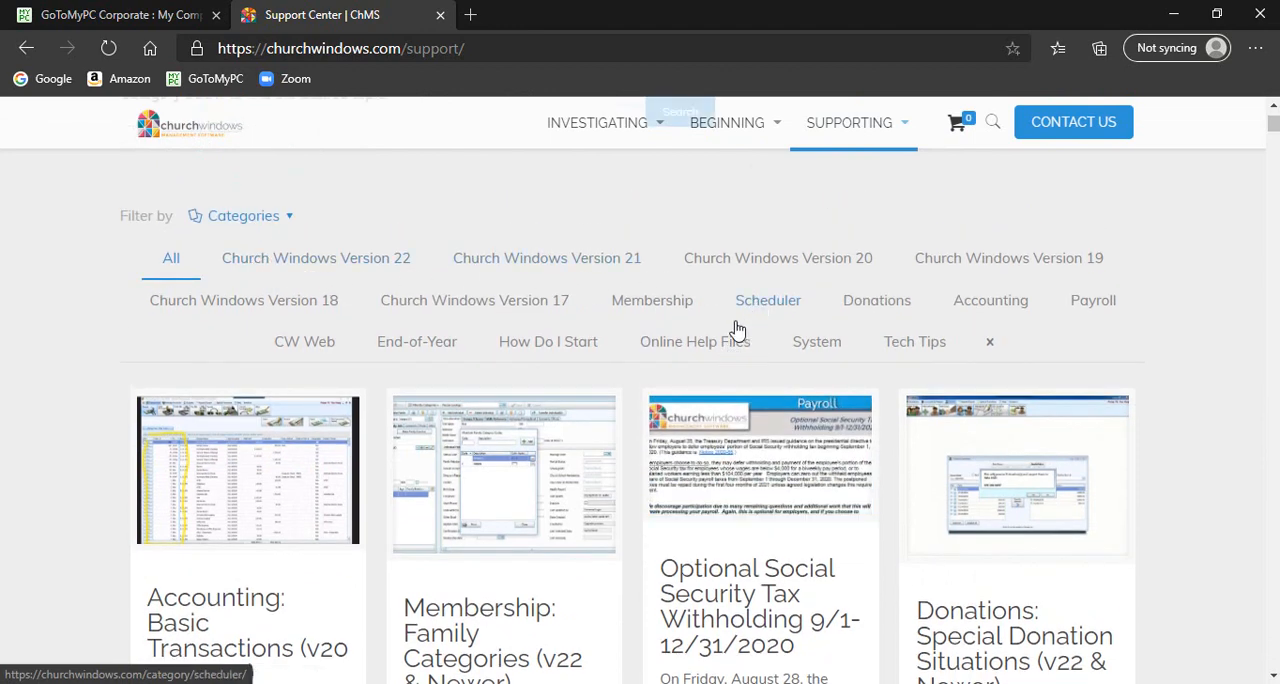
{"action": "scroll", "coordinate": [731, 331], "scroll_direction": "down", "scroll_amount": 2}
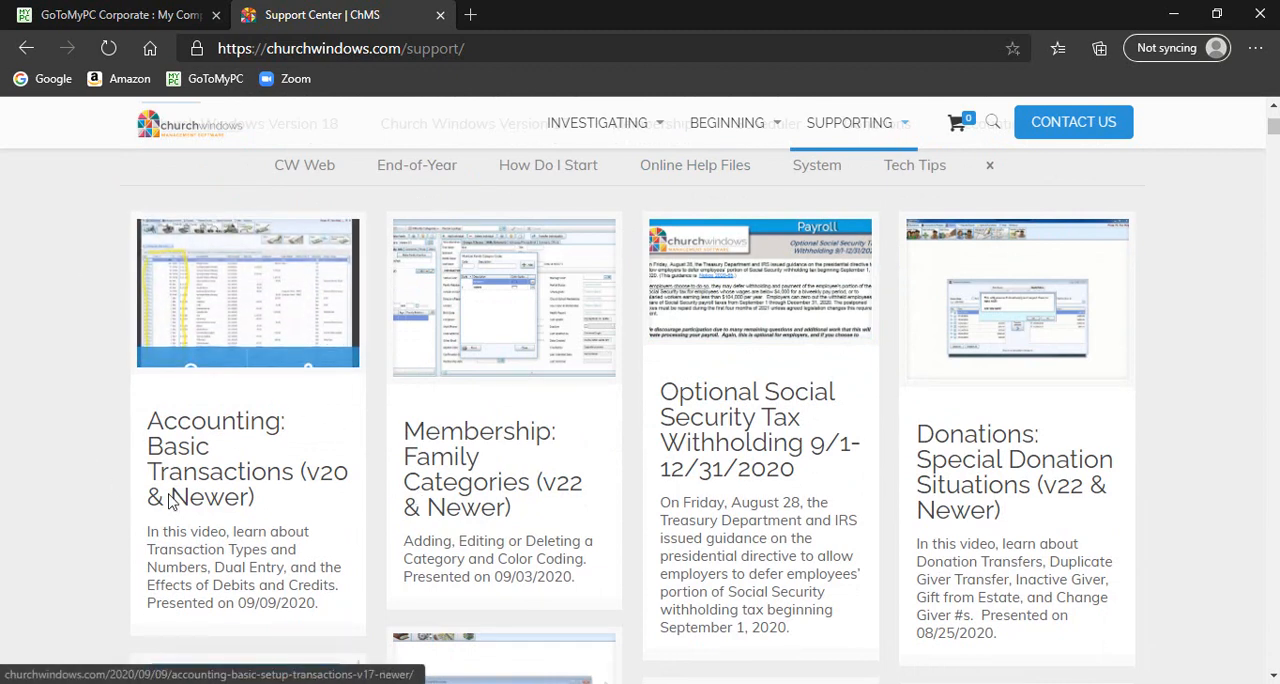
{"action": "mouse_move", "coordinate": [200, 336]}
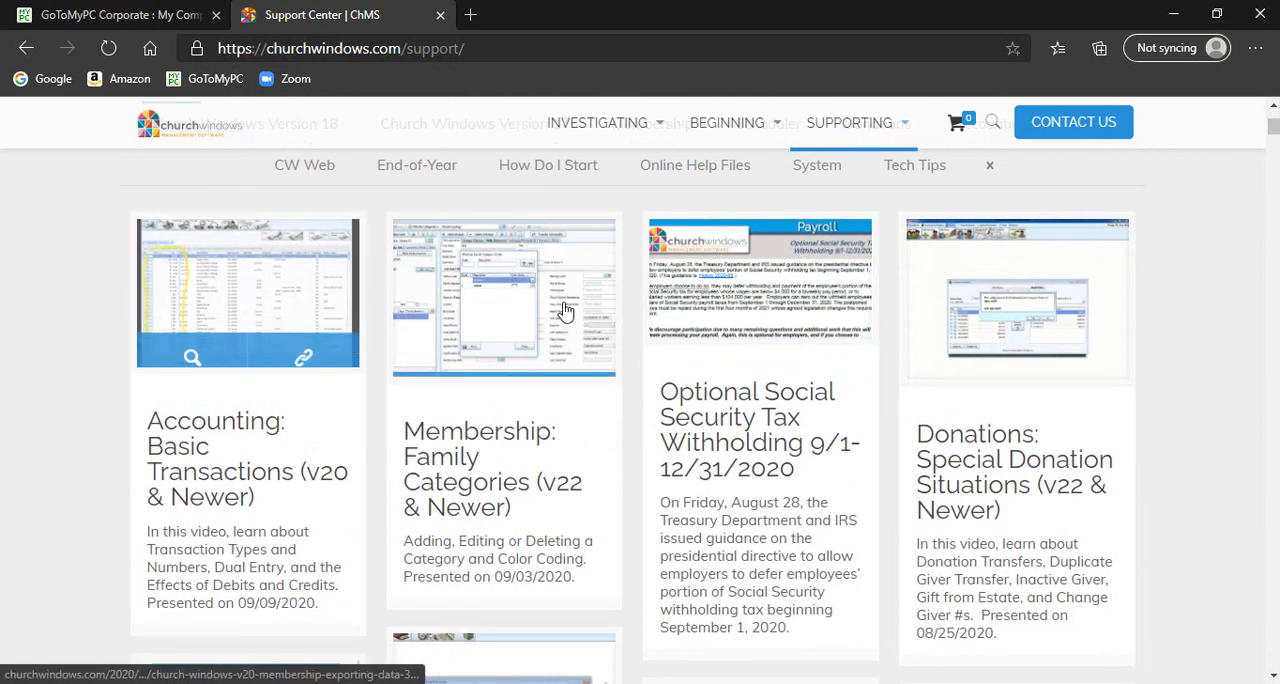
{"action": "mouse_move", "coordinate": [600, 325]}
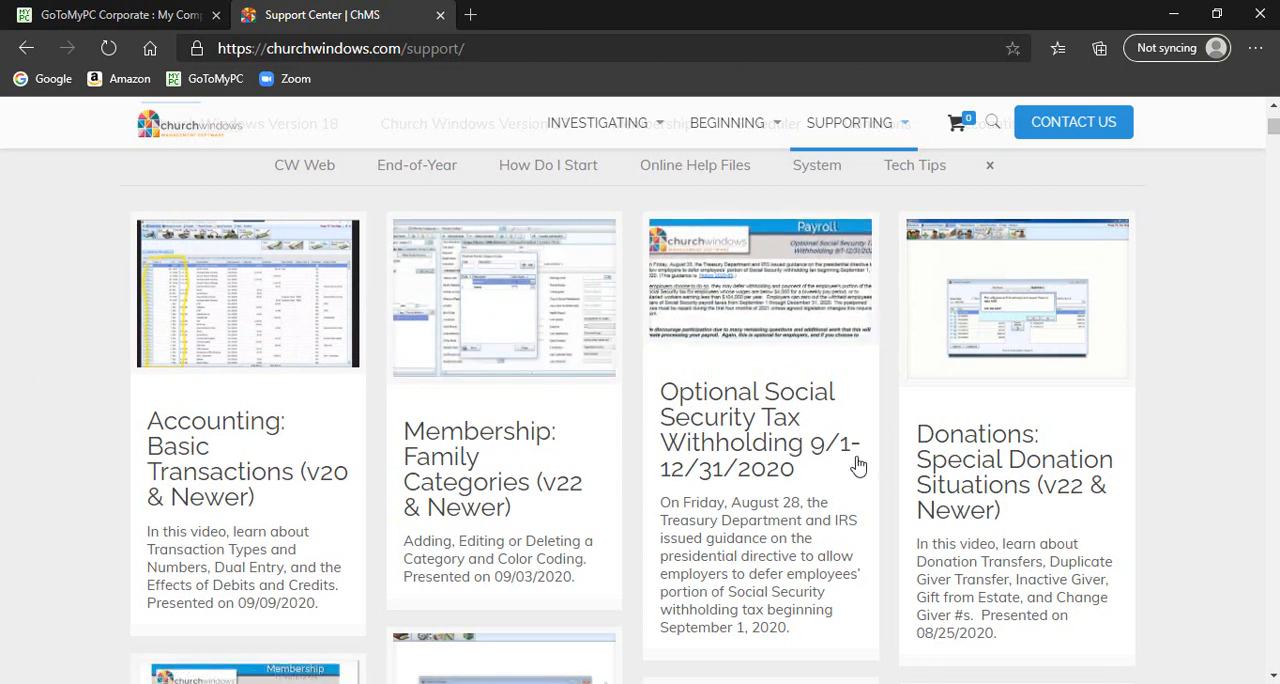
{"action": "scroll", "coordinate": [929, 486], "scroll_direction": "down", "scroll_amount": 2}
{"action": "scroll", "coordinate": [931, 480], "scroll_direction": "down", "scroll_amount": 1}
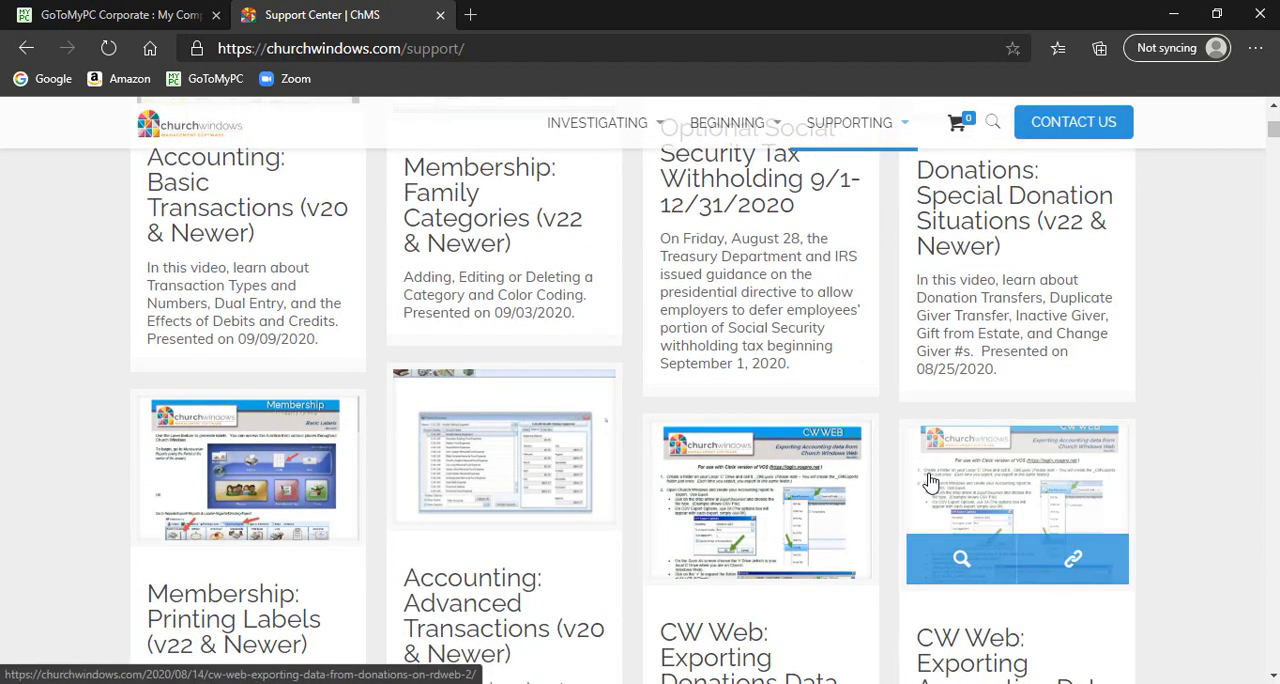
{"action": "scroll", "coordinate": [929, 482], "scroll_direction": "up", "scroll_amount": 10}
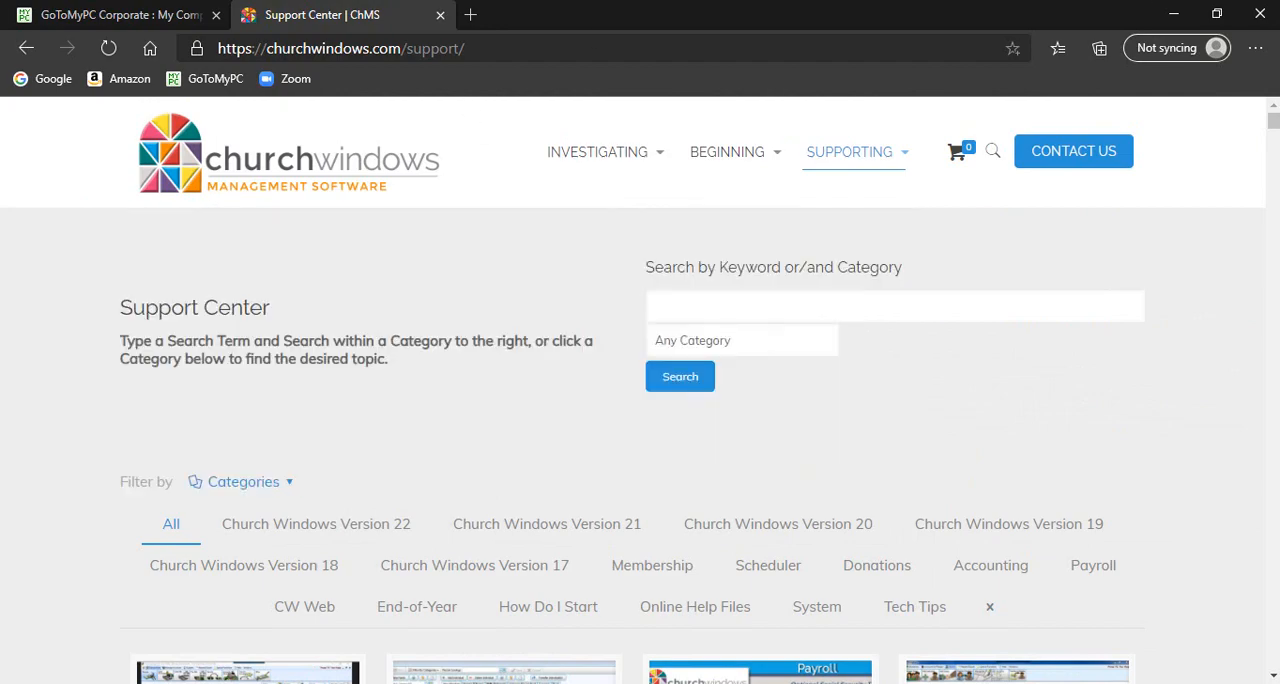
Step: Switch from the browser to the Church Windows Donations program and open the window for managing giving accounts
{"action": "left_click", "coordinate": [1173, 15]}
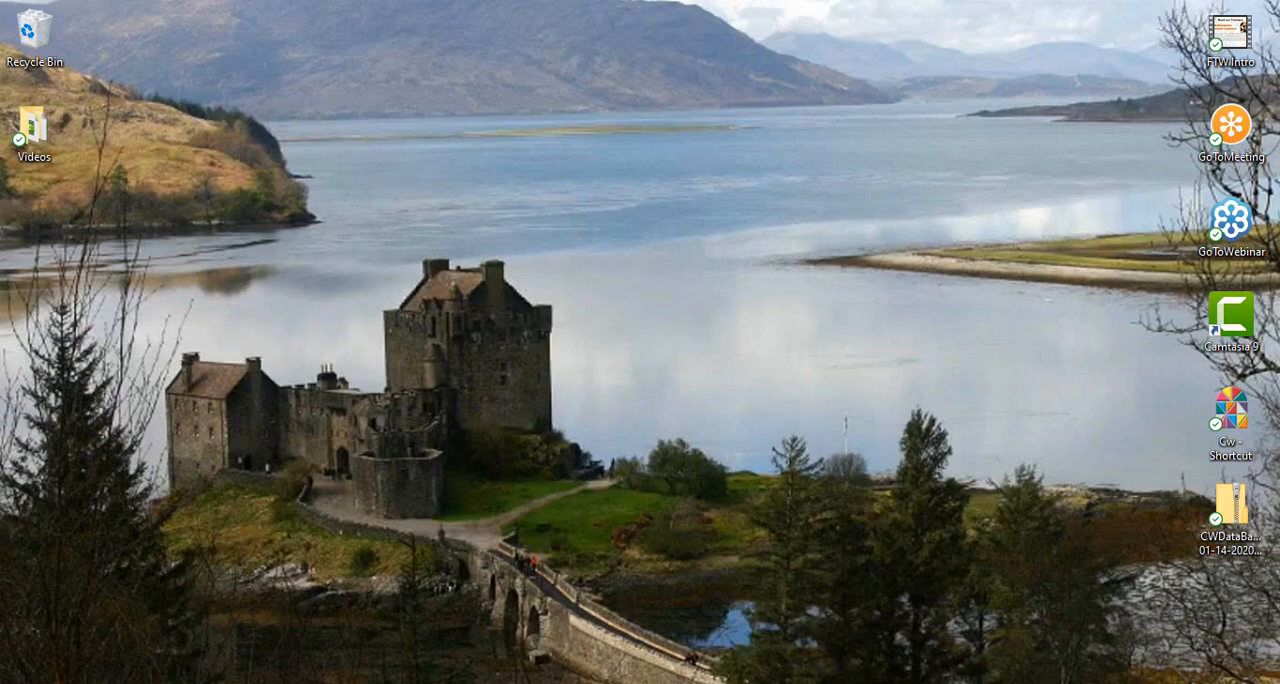
{"action": "mouse_move", "coordinate": [825, 678]}
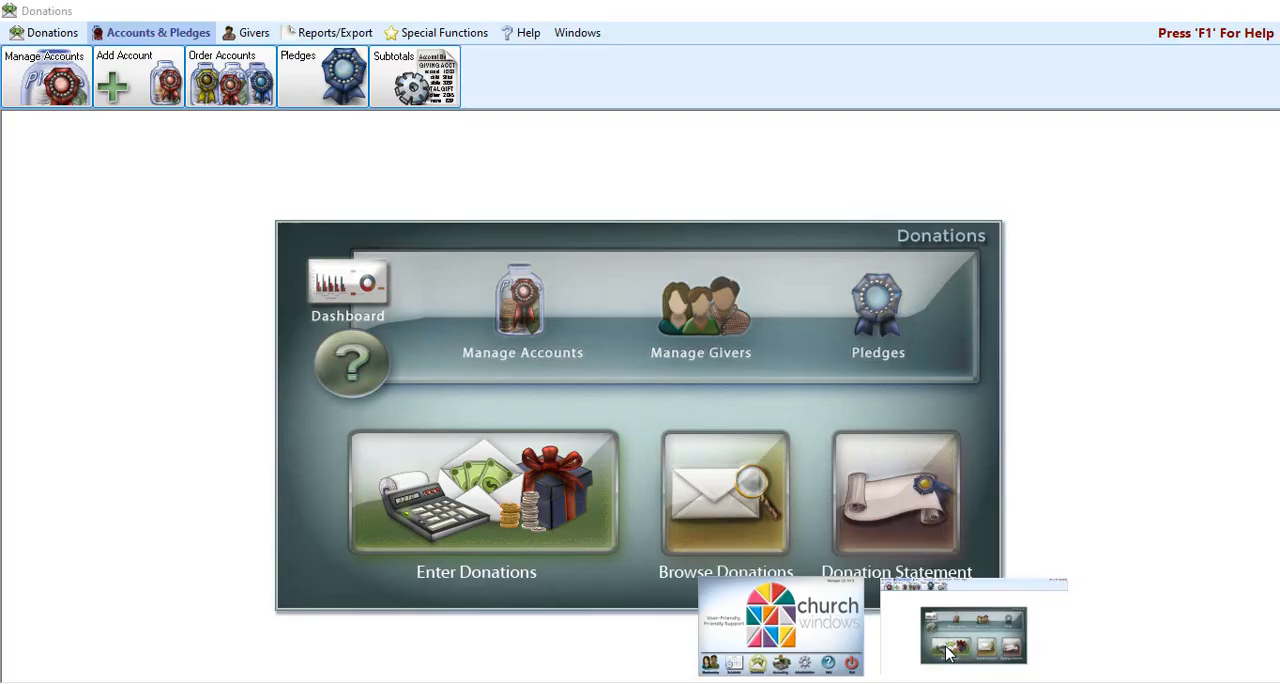
{"action": "left_click", "coordinate": [946, 648]}
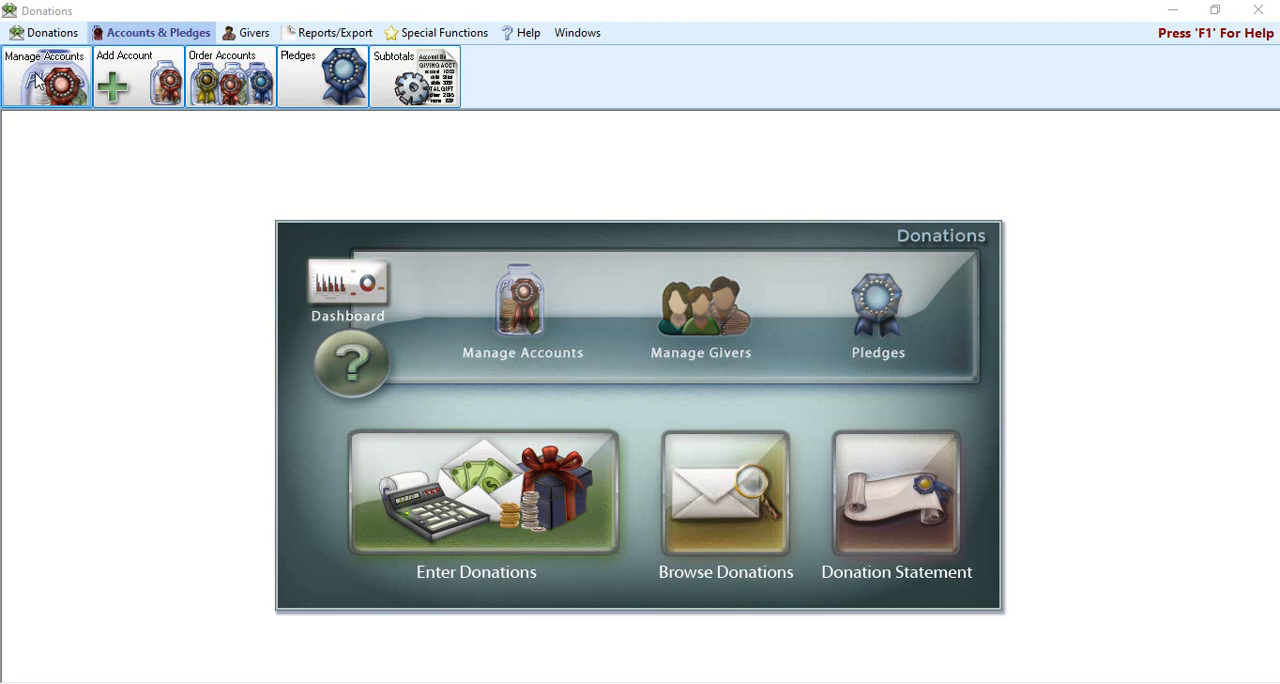
{"action": "left_click", "coordinate": [524, 311]}
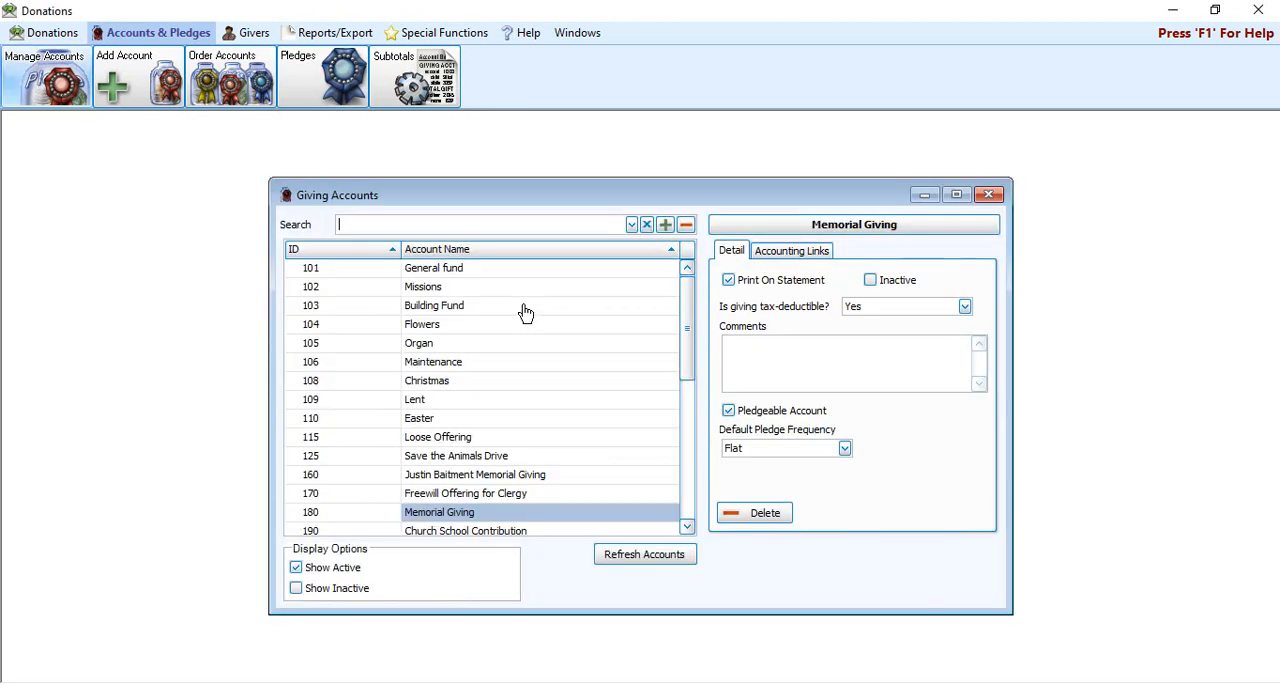
{"action": "mouse_move", "coordinate": [536, 179]}
{"action": "left_mouse_down"}
{"action": "mouse_move", "coordinate": [534, 140]}
{"action": "mouse_move", "coordinate": [521, 149]}
{"action": "mouse_move", "coordinate": [532, 158]}
{"action": "left_mouse_up"}
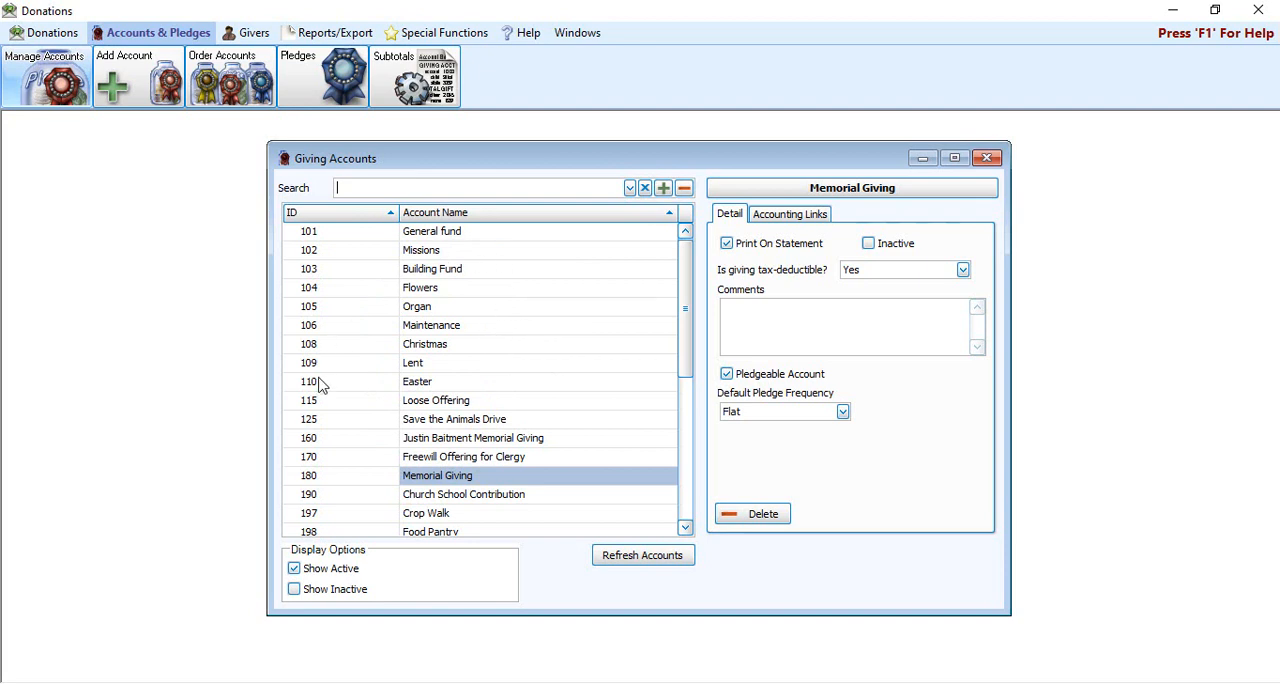
Step: Search the giving accounts by the name fragment "foo" and by the ID 198, and clear the search
{"action": "left_click_drag", "start_coordinate": [688, 286], "coordinate": [688, 246]}
{"action": "type", "text": "foo"}
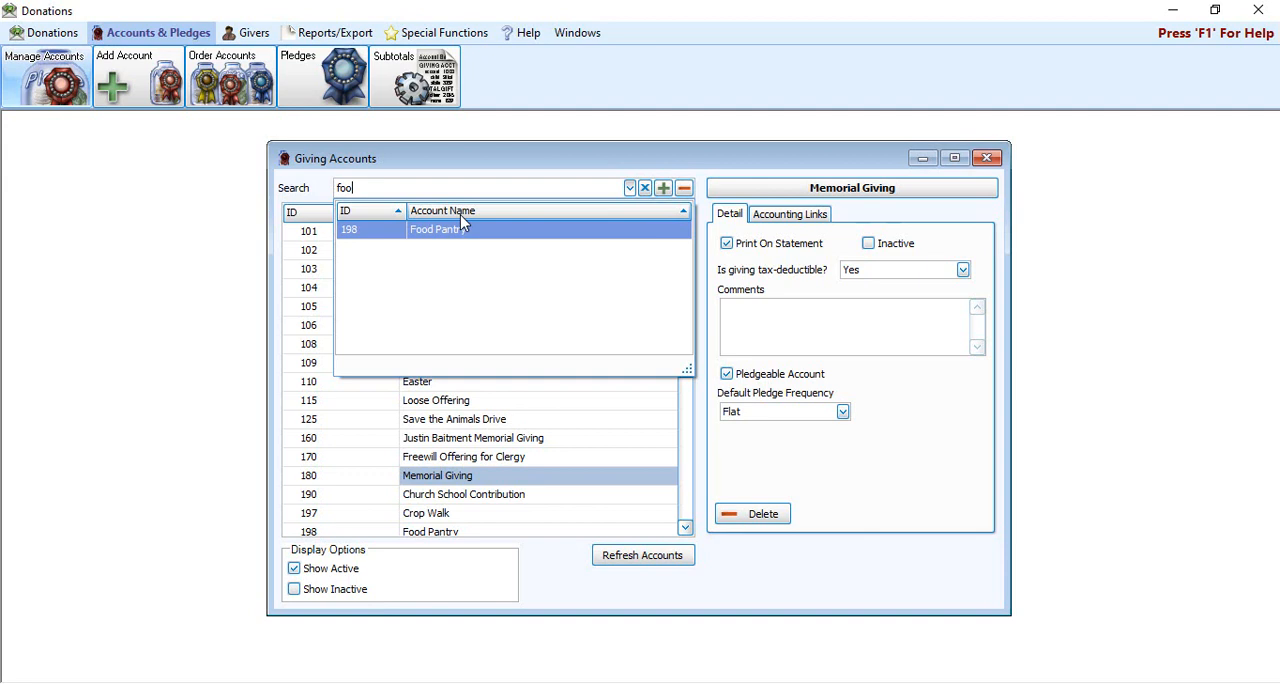
{"action": "key", "text": "BackSpace"}
{"action": "key", "text": "BackSpace"}
{"action": "key", "text": "BackSpace"}
{"action": "type", "text": "198"}
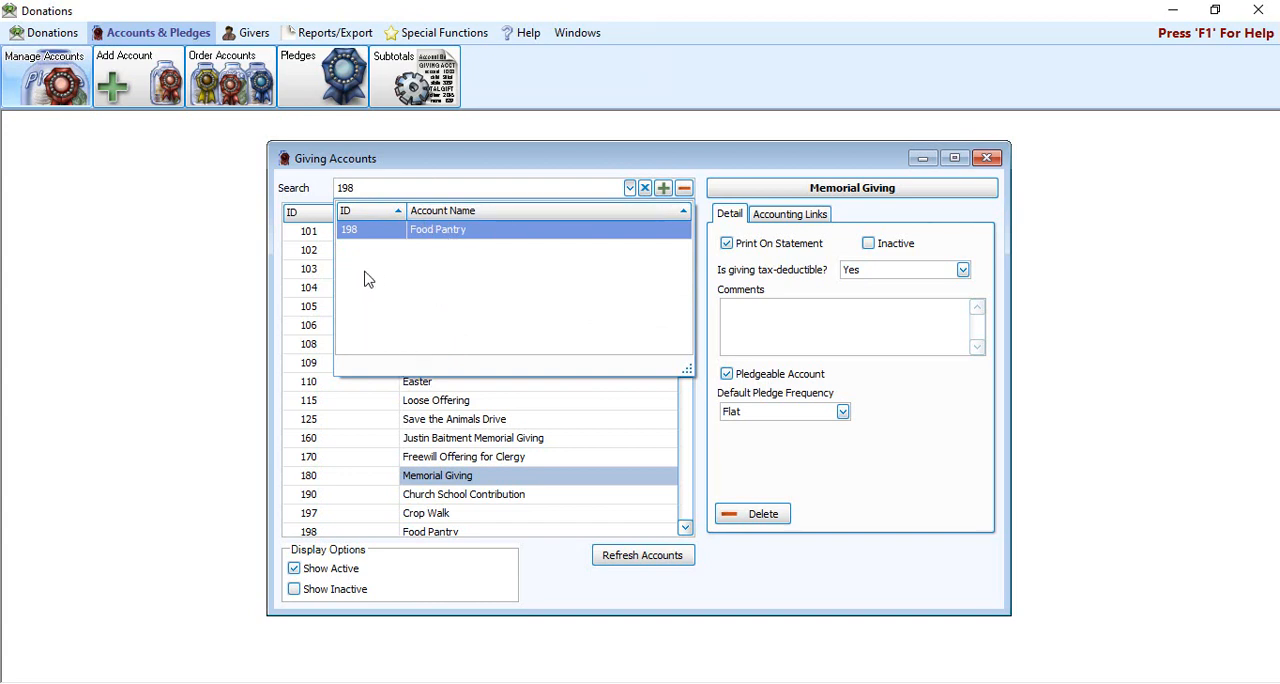
{"action": "key", "text": "BackSpace"}
{"action": "key", "text": "BackSpace"}
{"action": "key", "text": "BackSpace"}
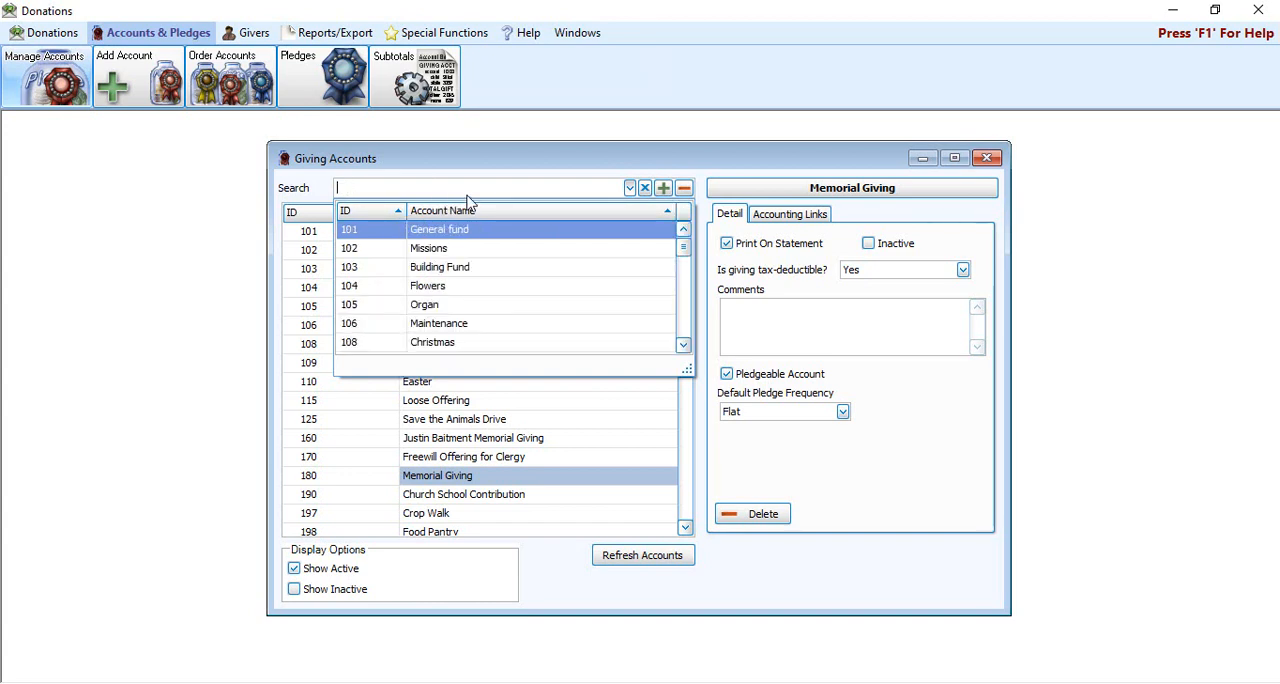
{"action": "left_click", "coordinate": [436, 156]}
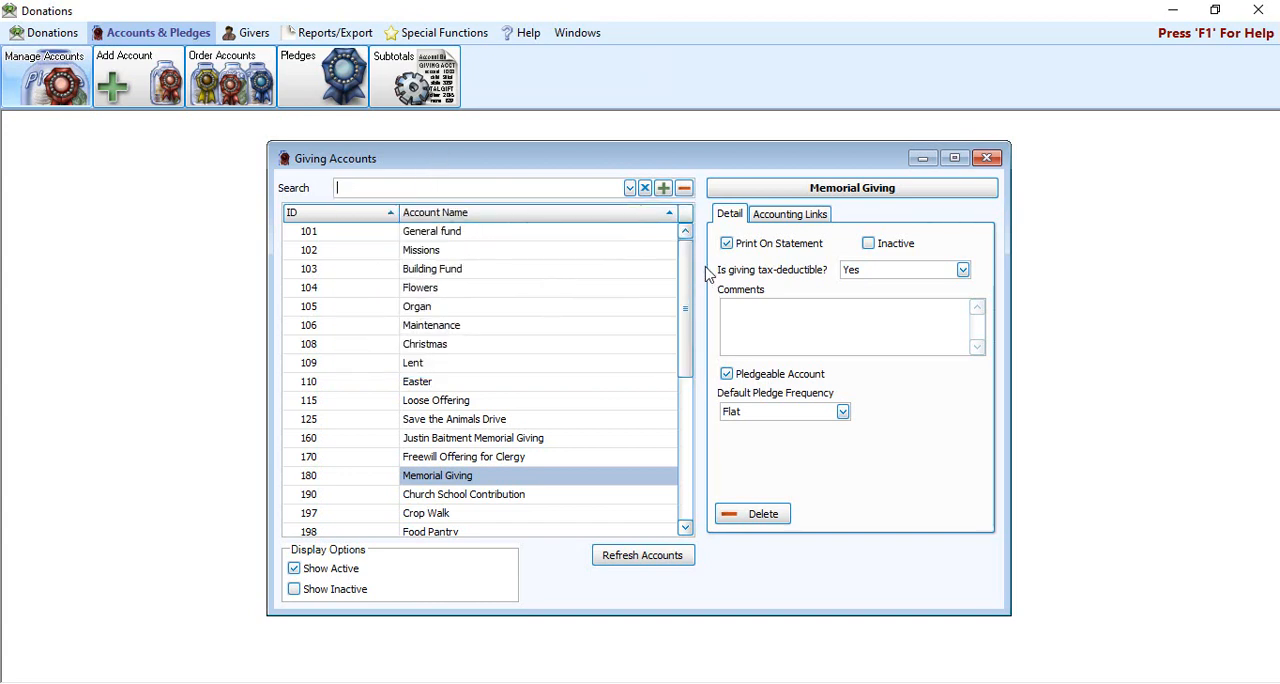
Step: Sort the giving accounts by ID in descending order and return them to ascending order
{"action": "mouse_move", "coordinate": [690, 275]}
{"action": "left_mouse_down"}
{"action": "mouse_move", "coordinate": [695, 510]}
{"action": "mouse_move", "coordinate": [695, 262]}
{"action": "left_mouse_up"}
{"action": "left_click", "coordinate": [335, 219]}
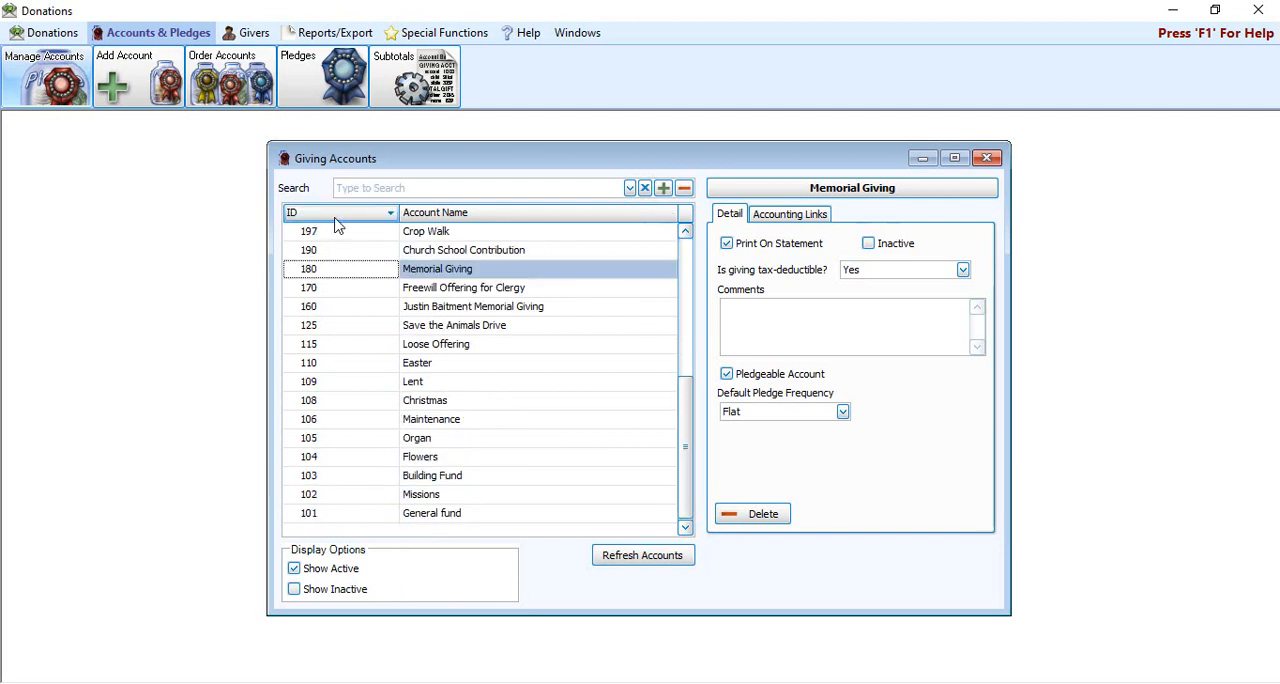
{"action": "left_click", "coordinate": [336, 219]}
{"action": "left_click_drag", "start_coordinate": [686, 459], "coordinate": [686, 345]}
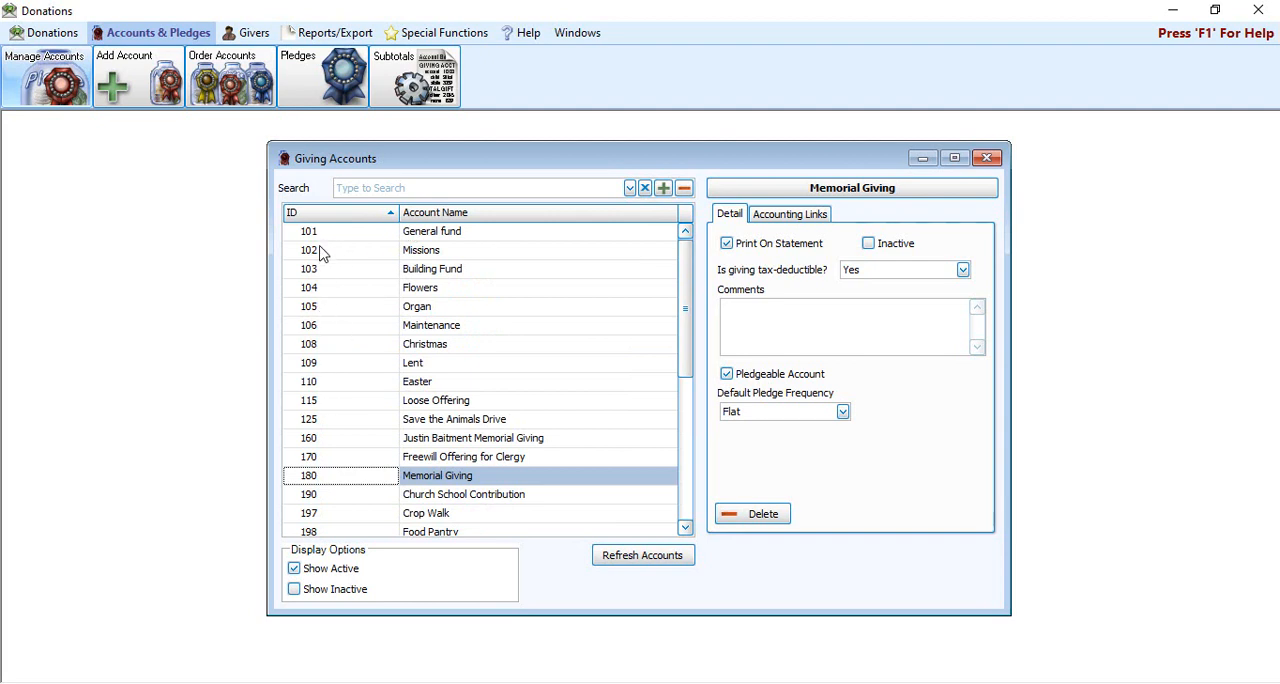
Step: Sort the giving accounts by account name in ascending and descending order, and restore the ascending ID order
{"action": "left_click", "coordinate": [536, 216]}
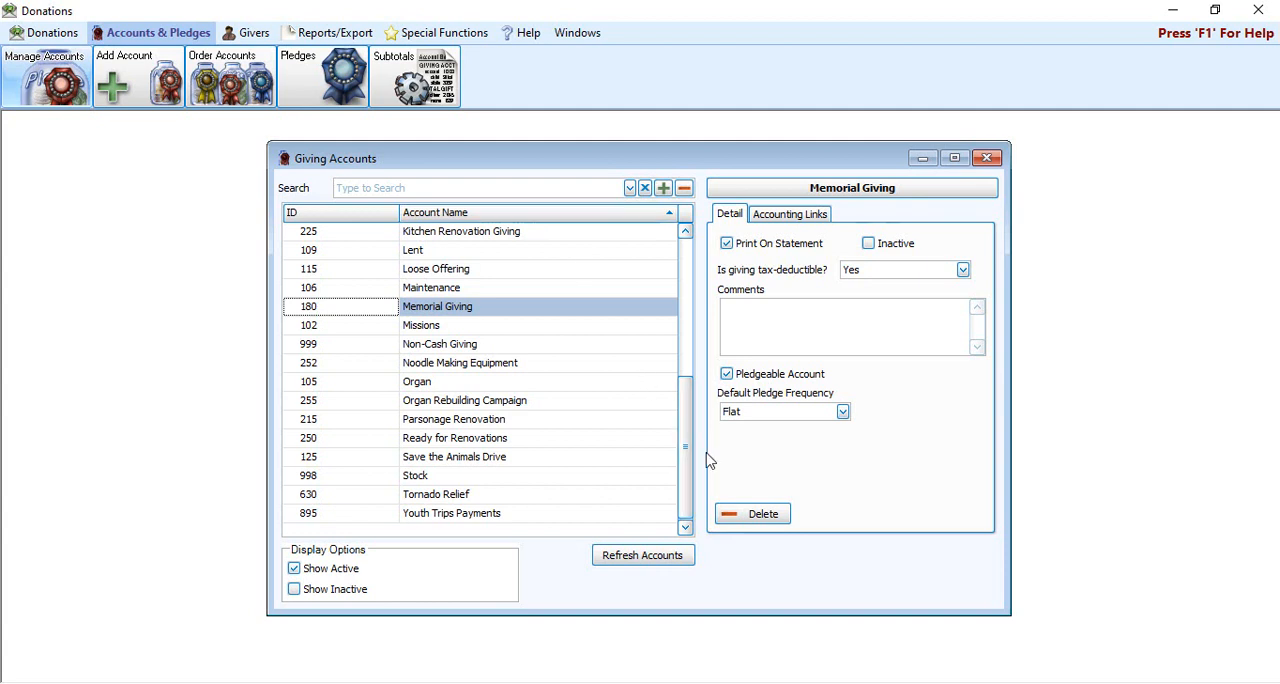
{"action": "left_click_drag", "start_coordinate": [686, 455], "coordinate": [686, 262]}
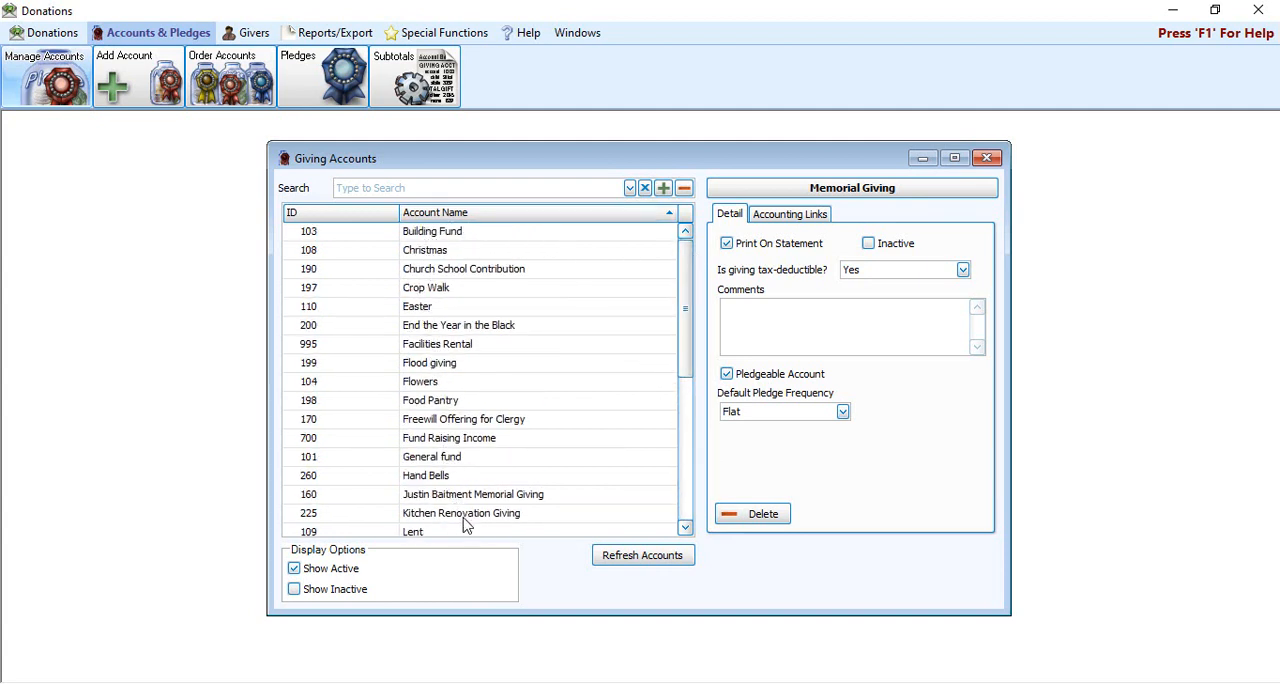
{"action": "left_click", "coordinate": [552, 225]}
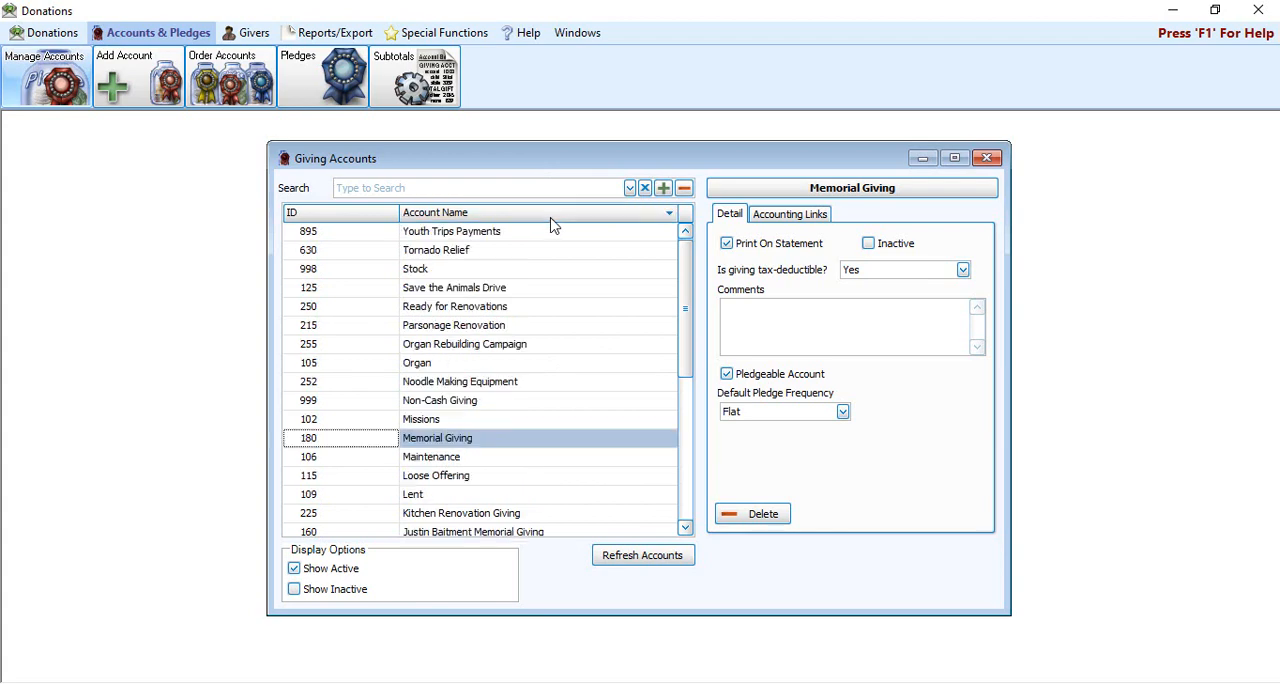
{"action": "left_click_drag", "start_coordinate": [686, 365], "coordinate": [686, 510]}
{"action": "scroll", "coordinate": [680, 446], "scroll_direction": "up", "scroll_amount": 5}
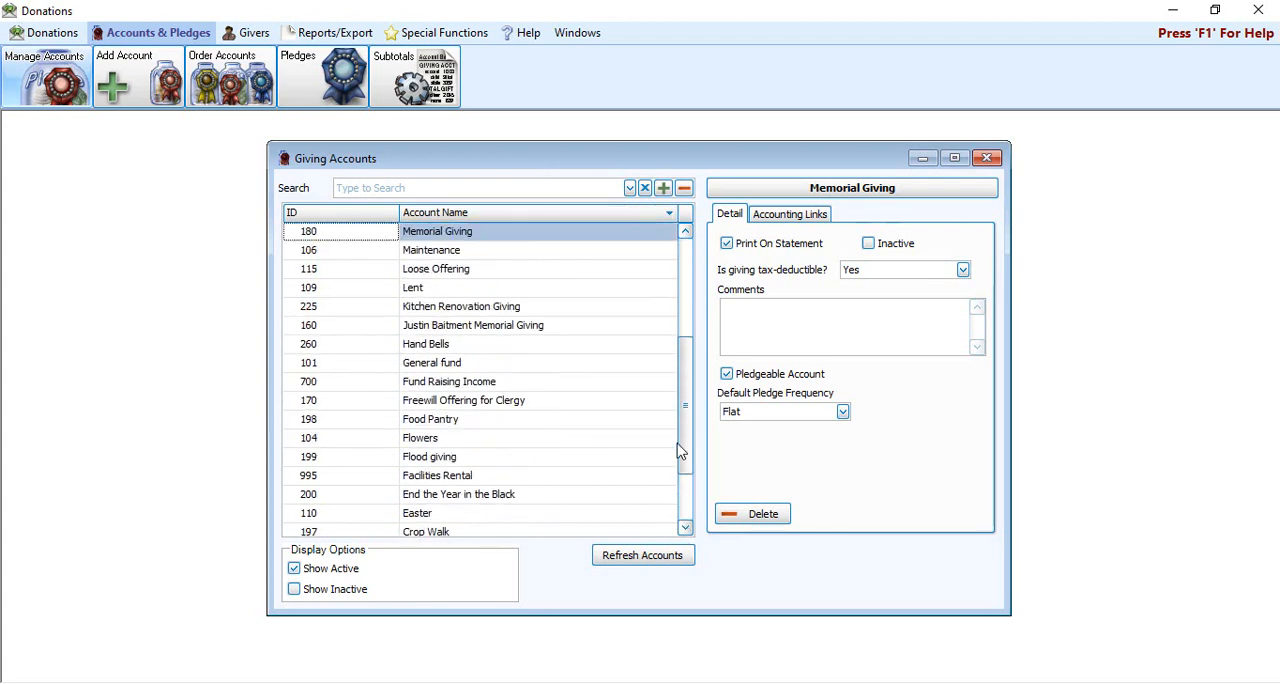
{"action": "left_click", "coordinate": [670, 213]}
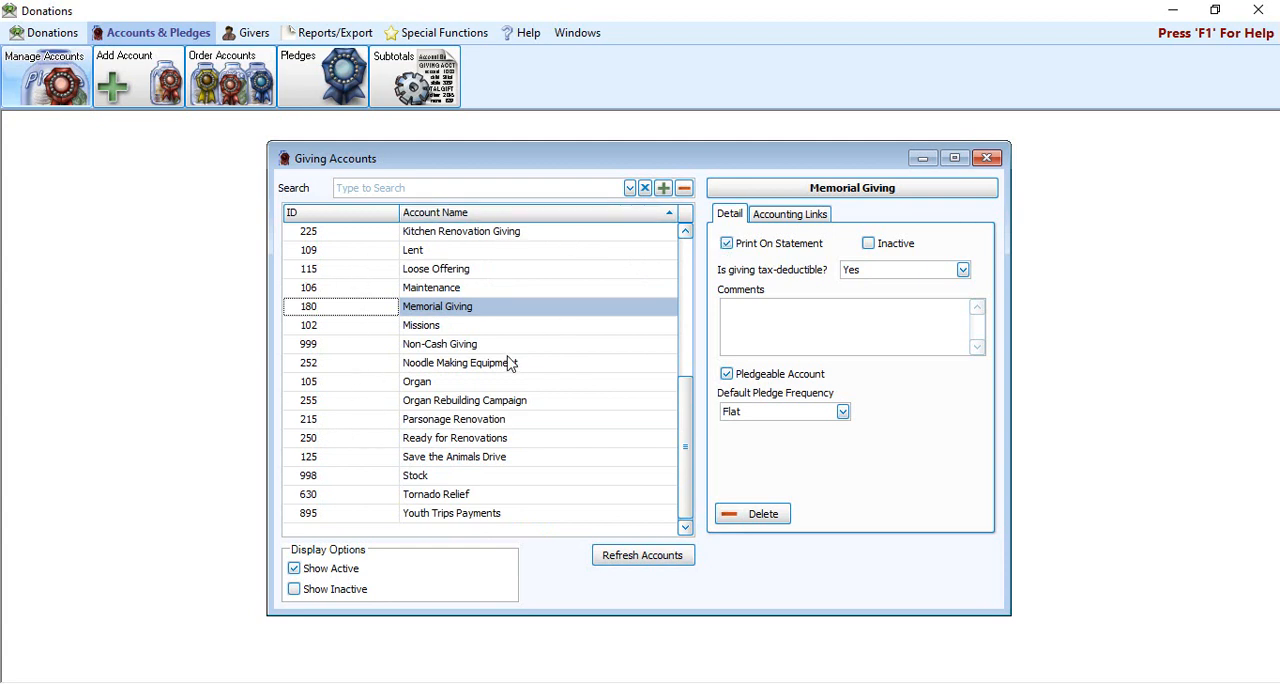
{"action": "left_click", "coordinate": [350, 216]}
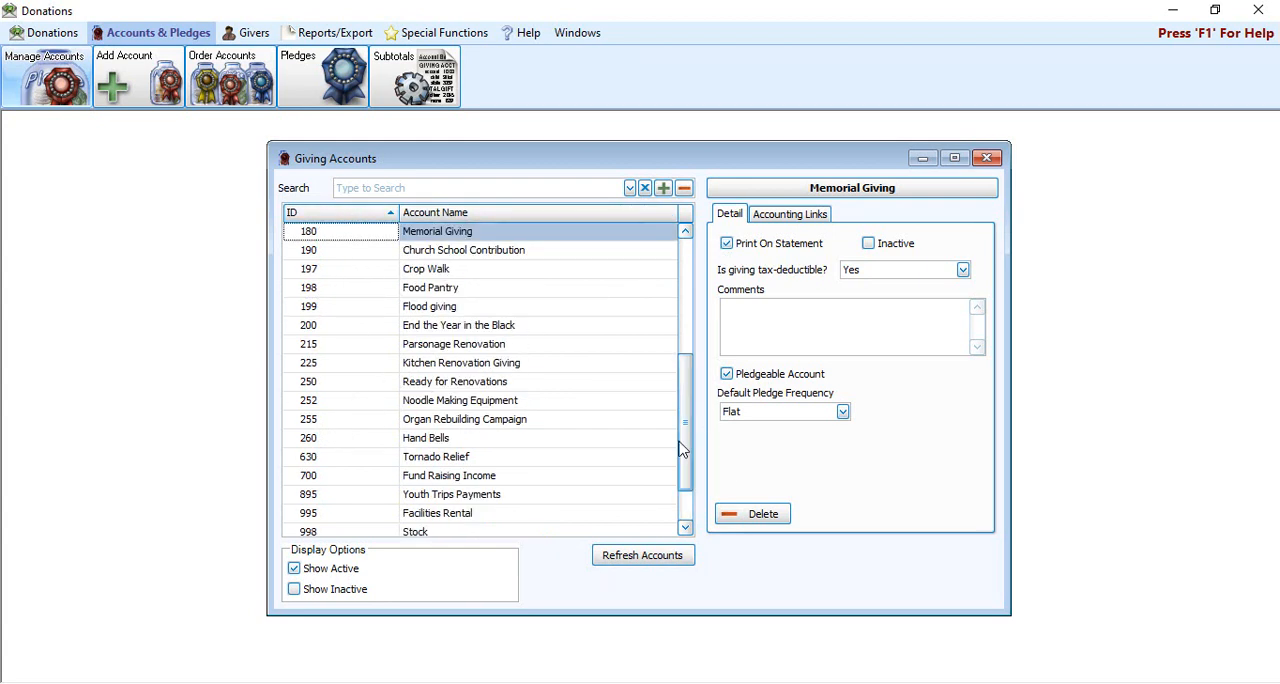
{"action": "scroll", "coordinate": [684, 450], "scroll_direction": "up", "scroll_amount": 5}
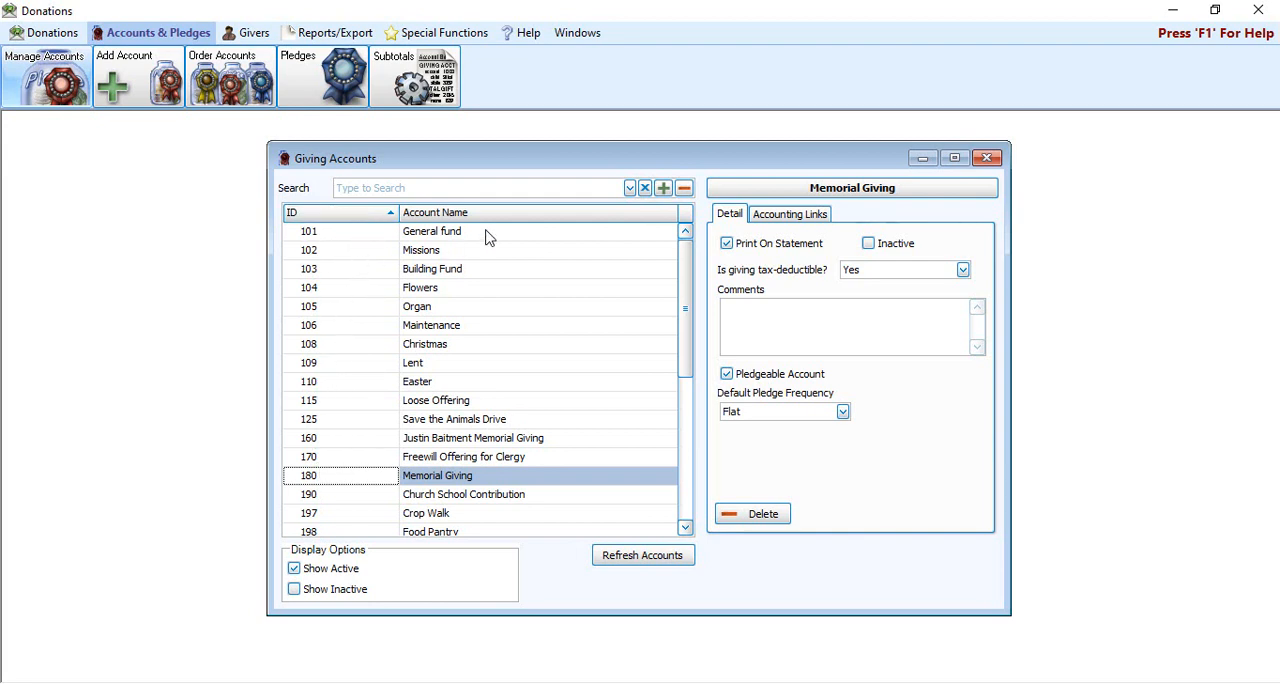
Step: Select the General fund account to view its details and close the Giving Accounts window
{"action": "left_click", "coordinate": [343, 235]}
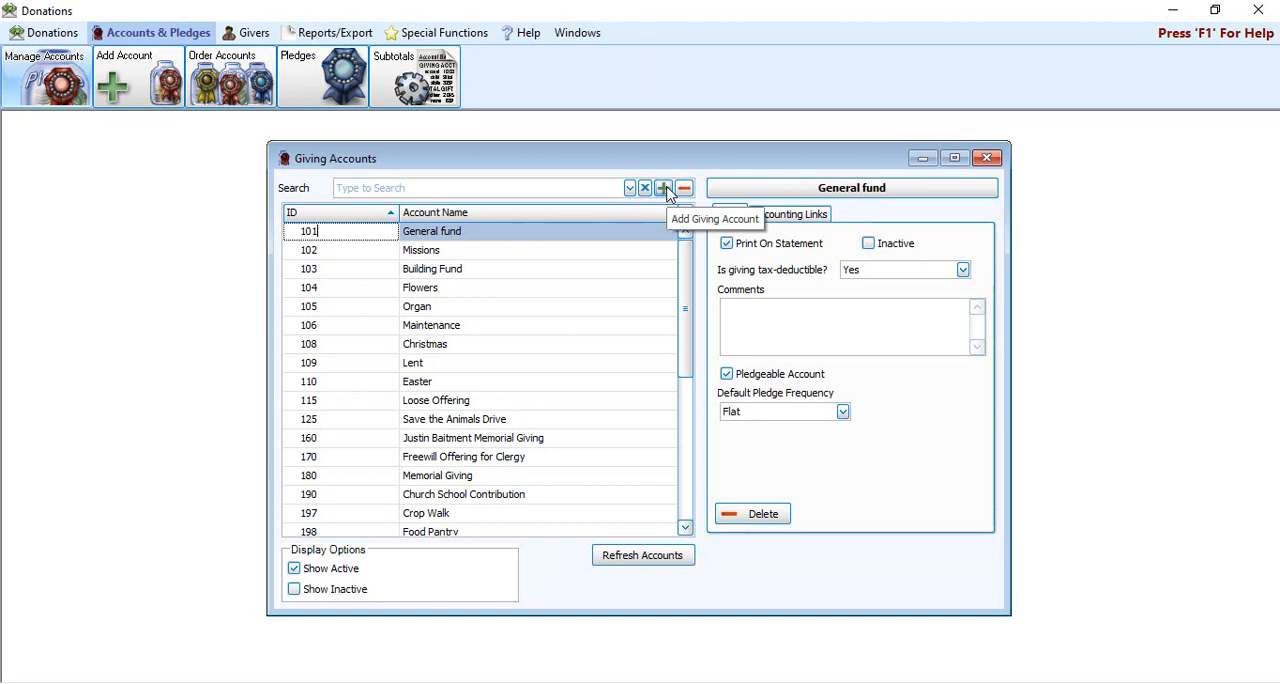
{"action": "left_click", "coordinate": [988, 160]}
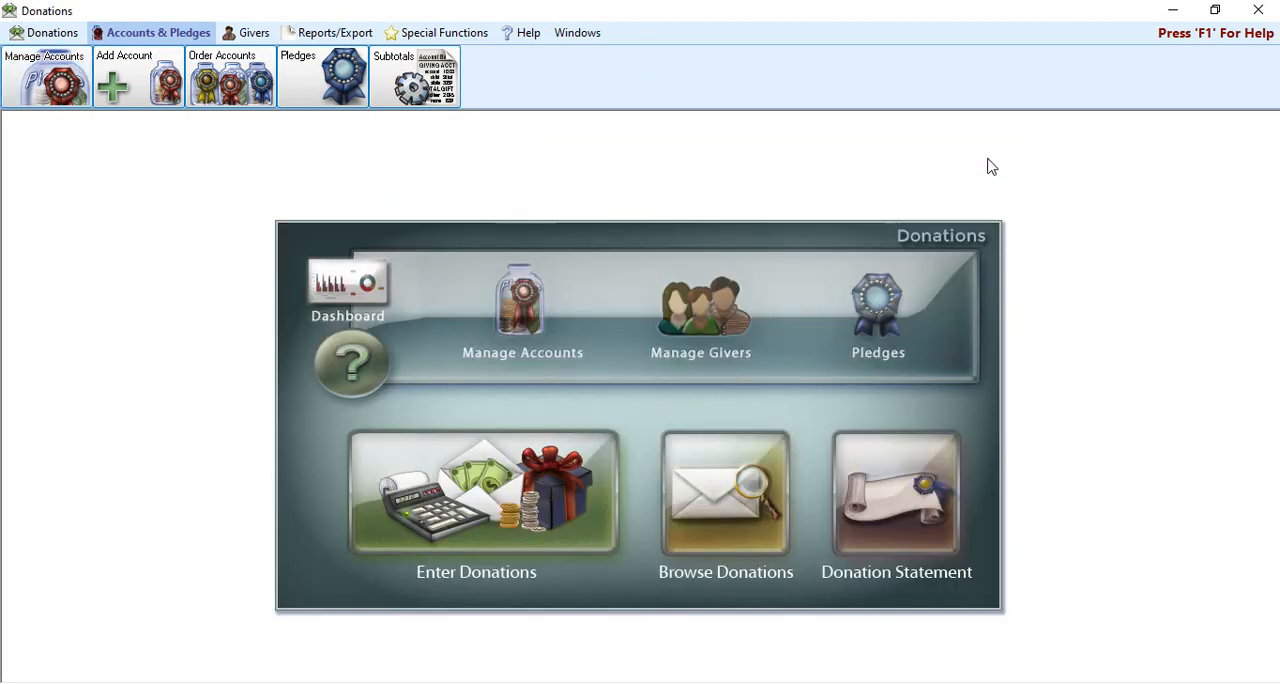
Step: View the blank Add Giving Account form, close it, and open the Giving Accounts window
{"action": "left_click", "coordinate": [146, 76]}
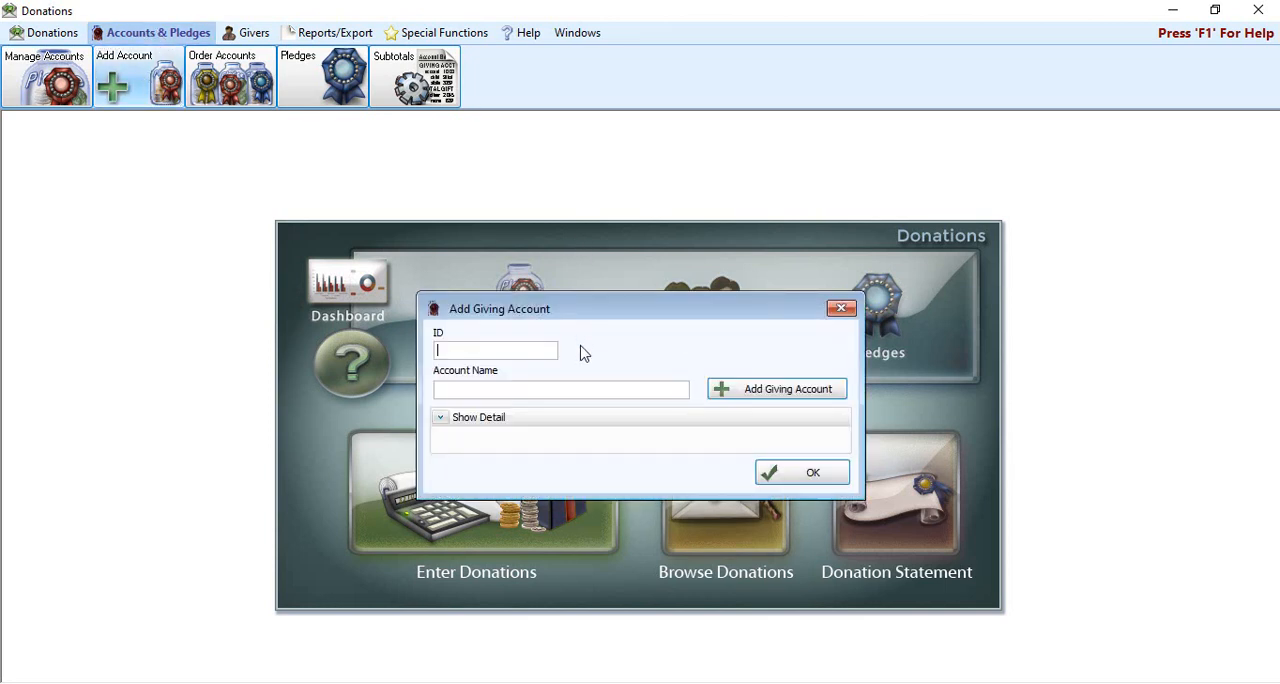
{"action": "left_click", "coordinate": [841, 309]}
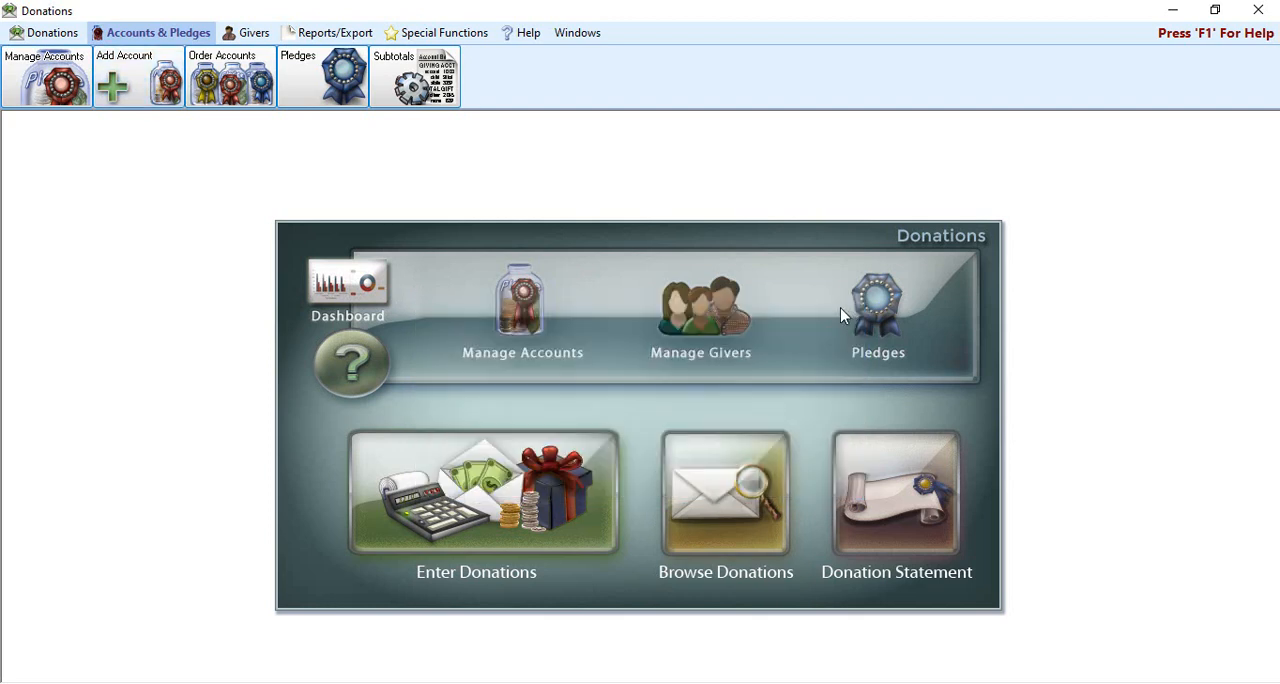
{"action": "left_click", "coordinate": [524, 318]}
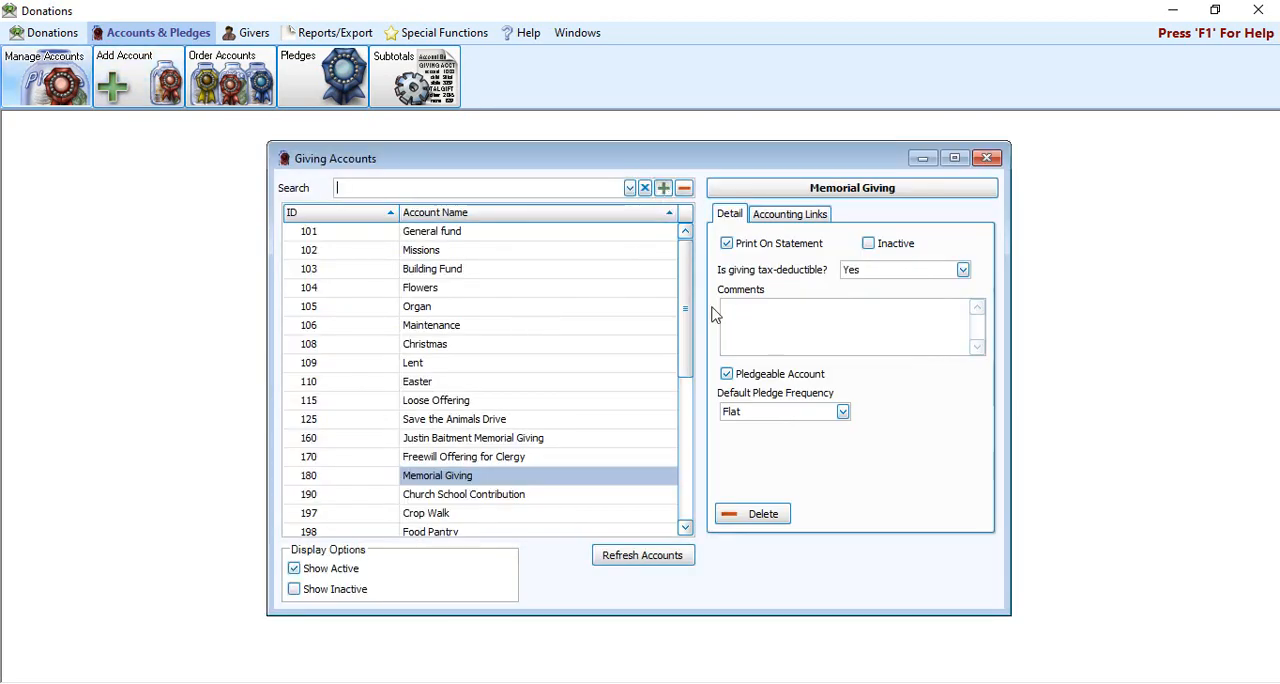
{"action": "left_click", "coordinate": [666, 187]}
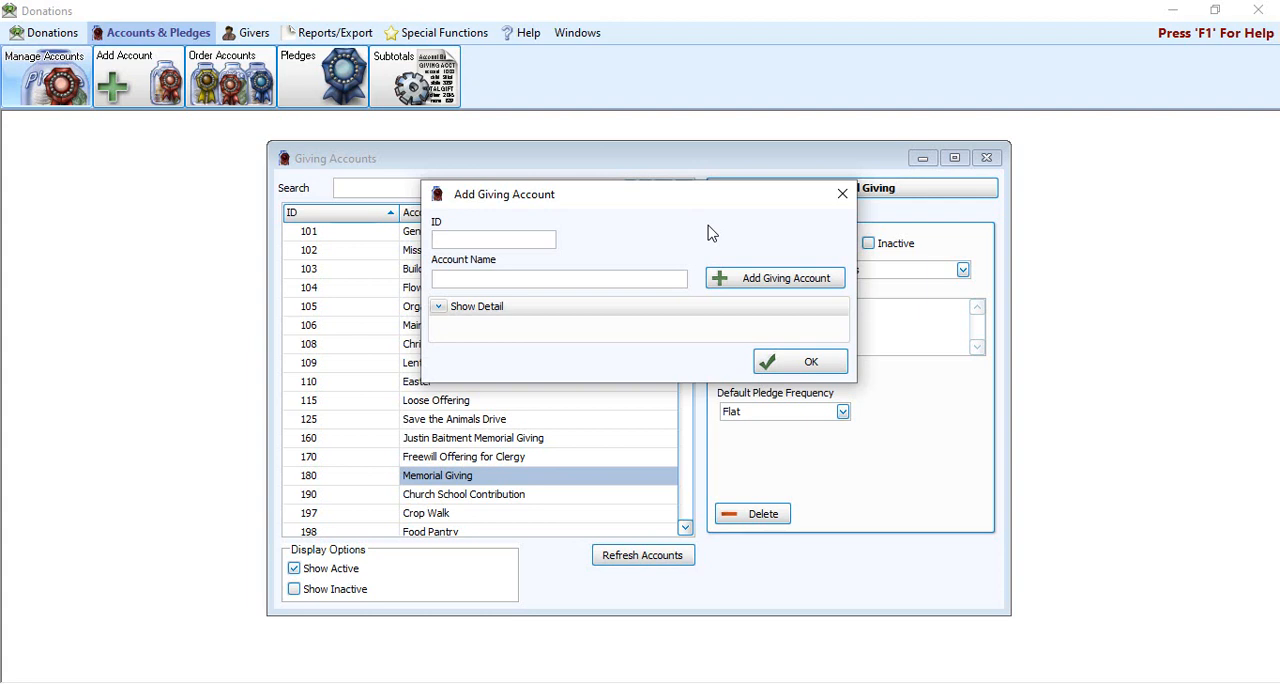
{"action": "left_click", "coordinate": [841, 194]}
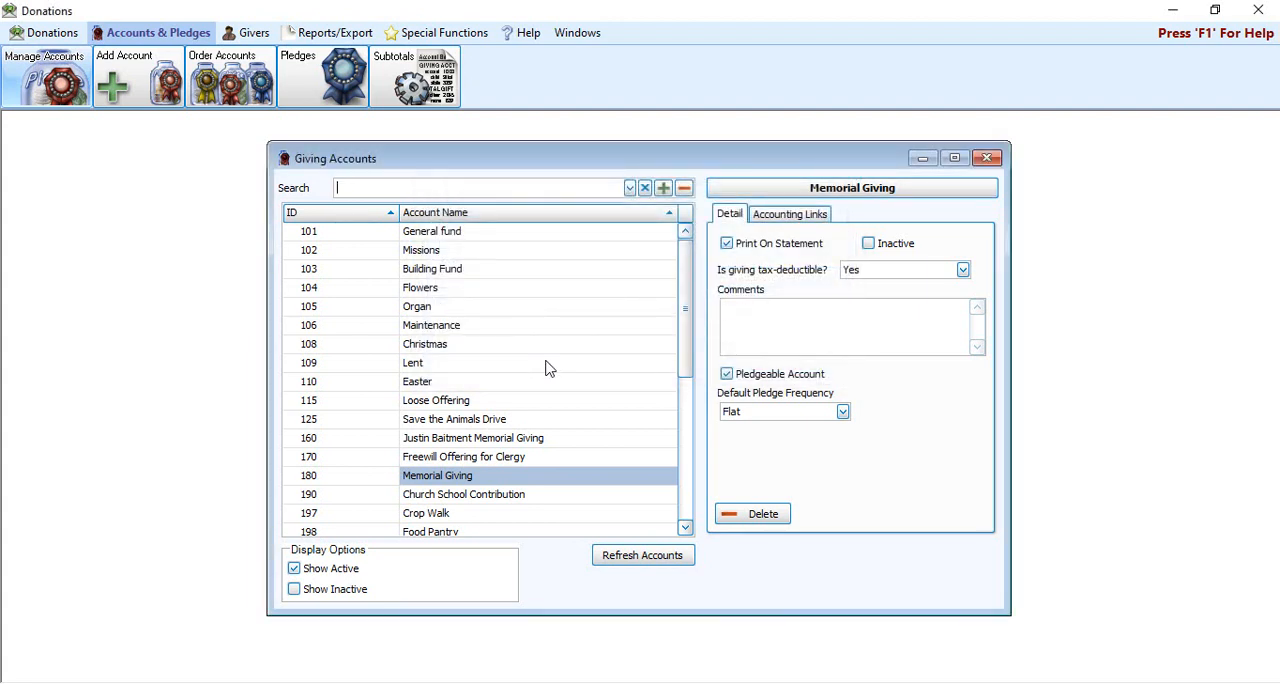
{"action": "left_click", "coordinate": [664, 189]}
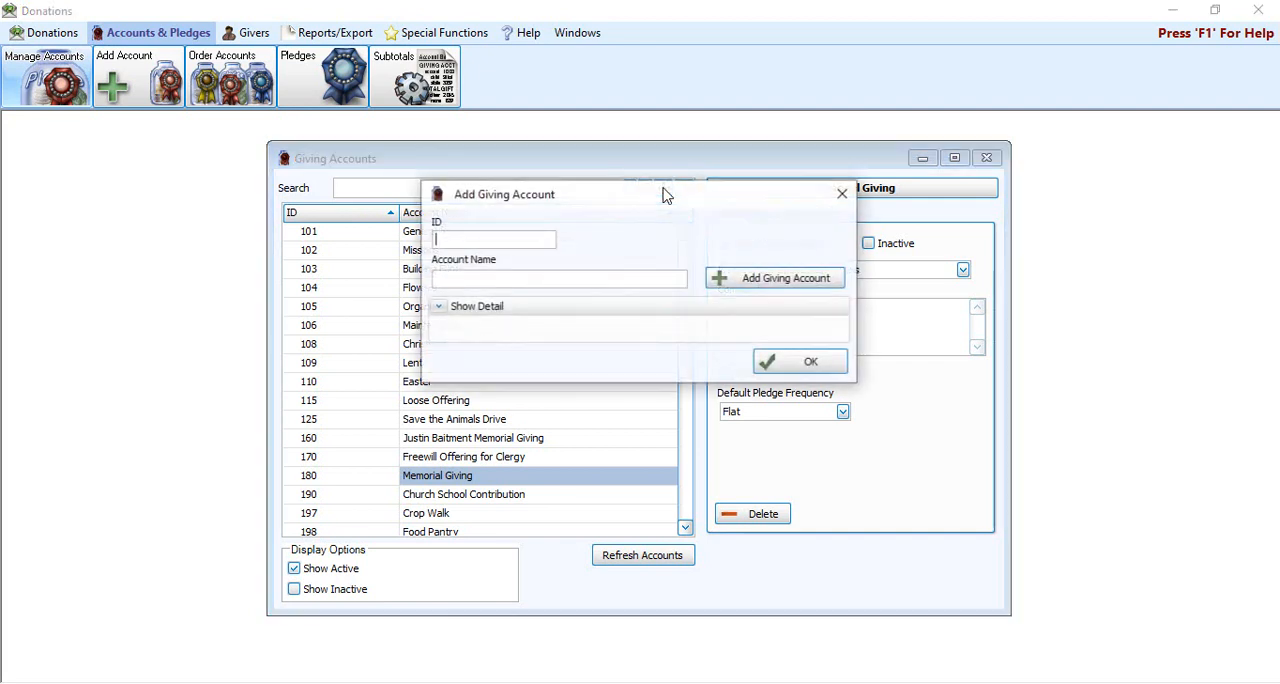
{"action": "left_click", "coordinate": [837, 191]}
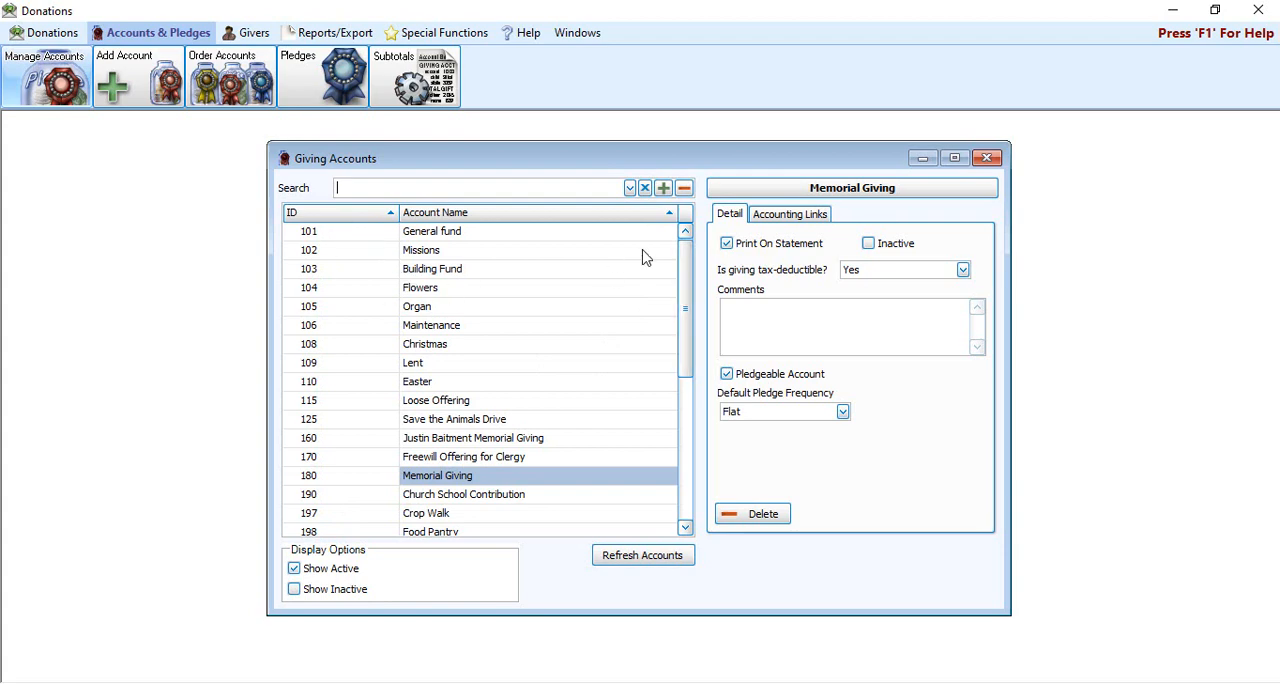
{"action": "left_click_drag", "start_coordinate": [685, 262], "coordinate": [371, 291]}
Step: Start a new giving account with ID 888 and the account name Wildfire Relief
{"action": "left_click", "coordinate": [663, 189]}
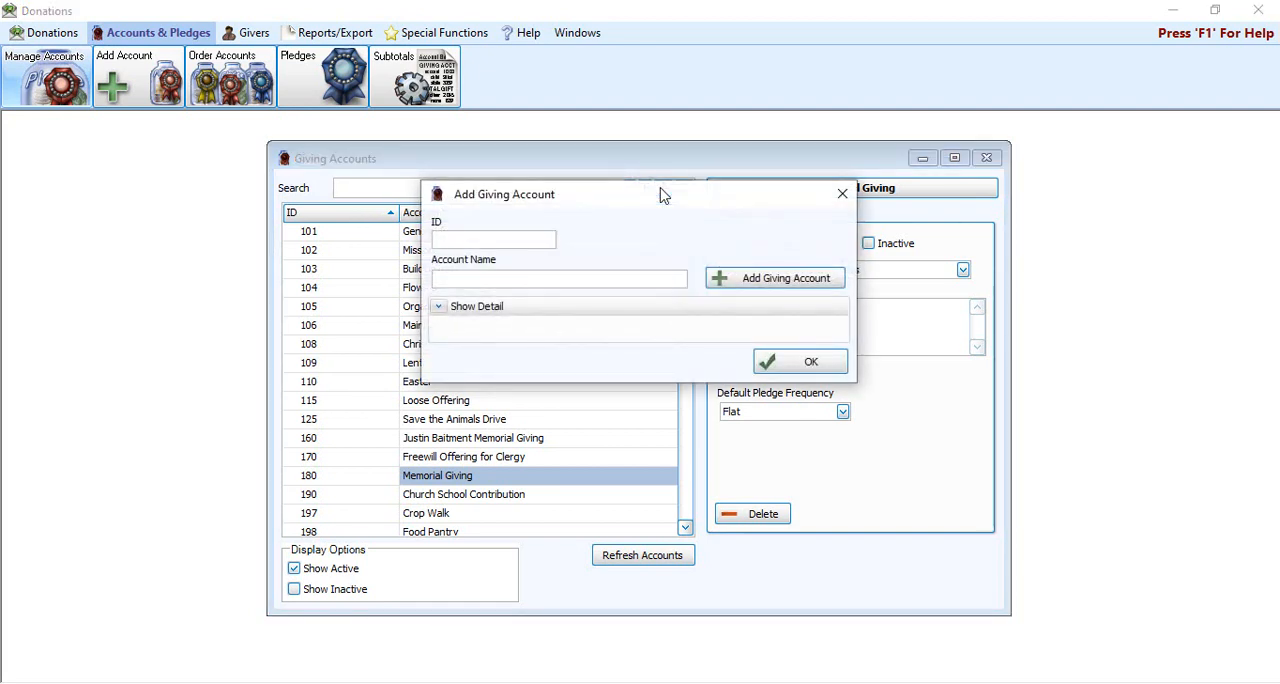
{"action": "left_click_drag", "start_coordinate": [665, 210], "coordinate": [661, 251]}
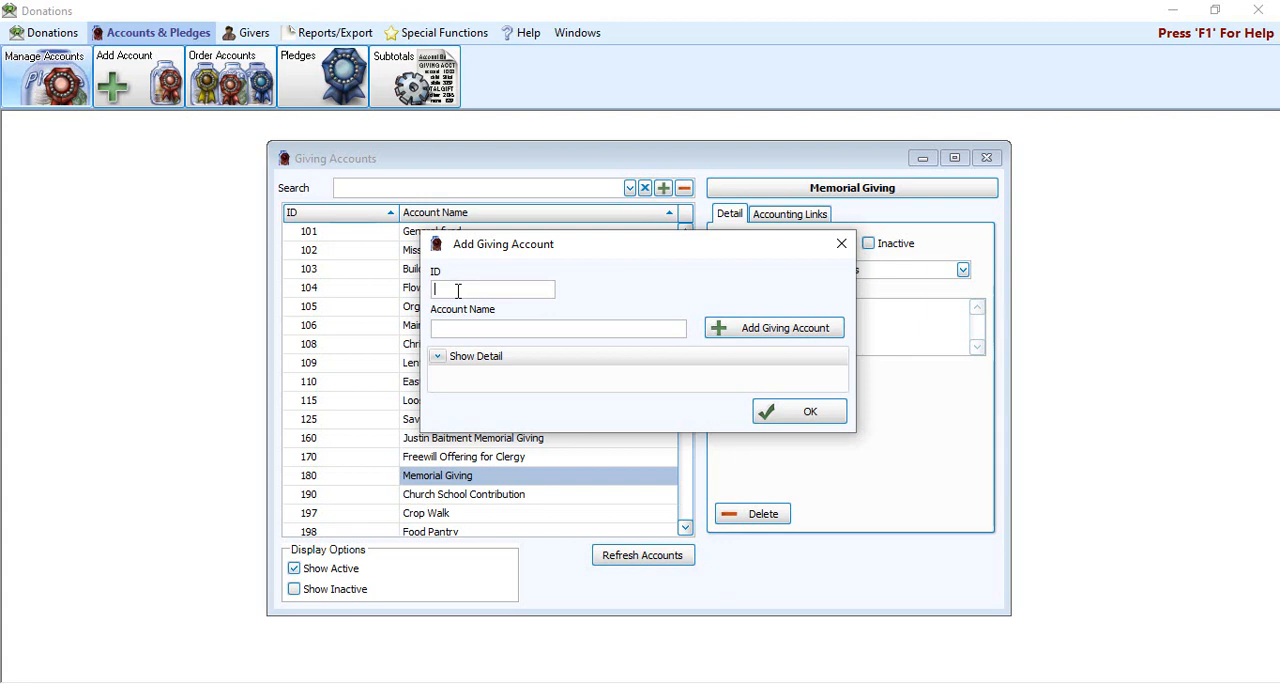
{"action": "type", "text": "888"}
{"action": "left_click", "coordinate": [486, 329]}
{"action": "type", "text": "Wildfire Relief"}
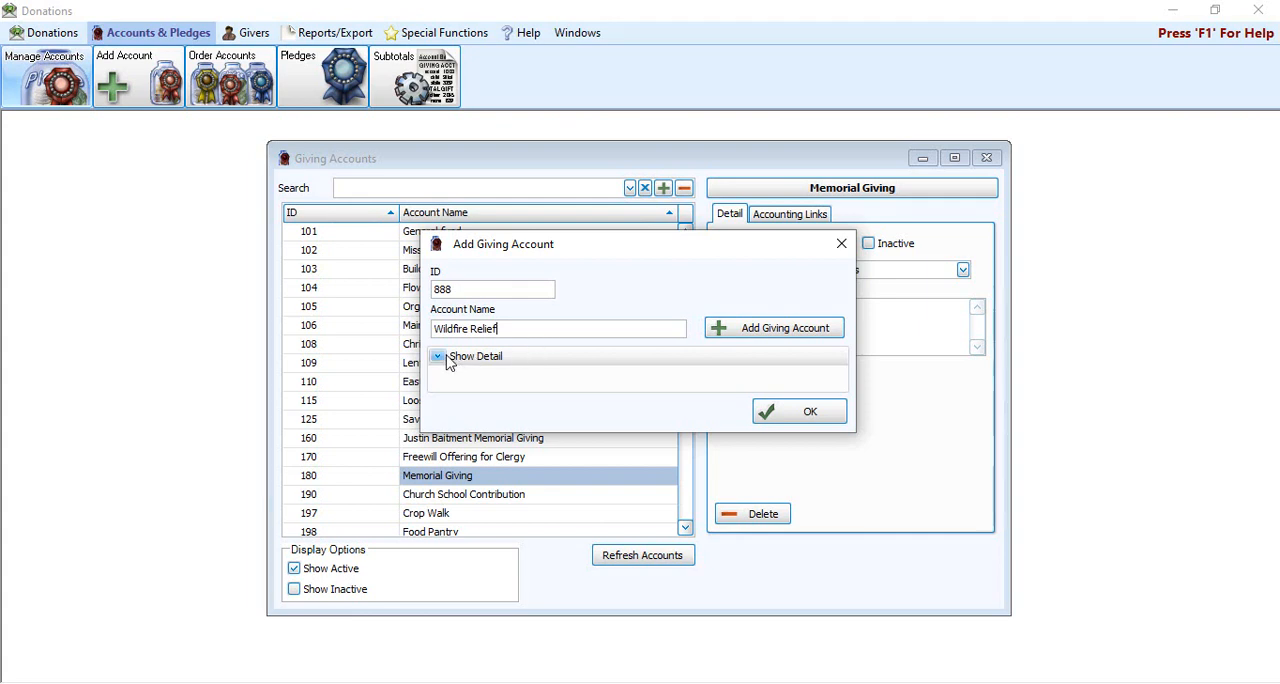
Step: Show the new account's details, keep its giving tax-deductible as Yes, and view the default frequency options without choosing one
{"action": "left_click", "coordinate": [447, 360]}
{"action": "left_click_drag", "start_coordinate": [654, 250], "coordinate": [673, 185]}
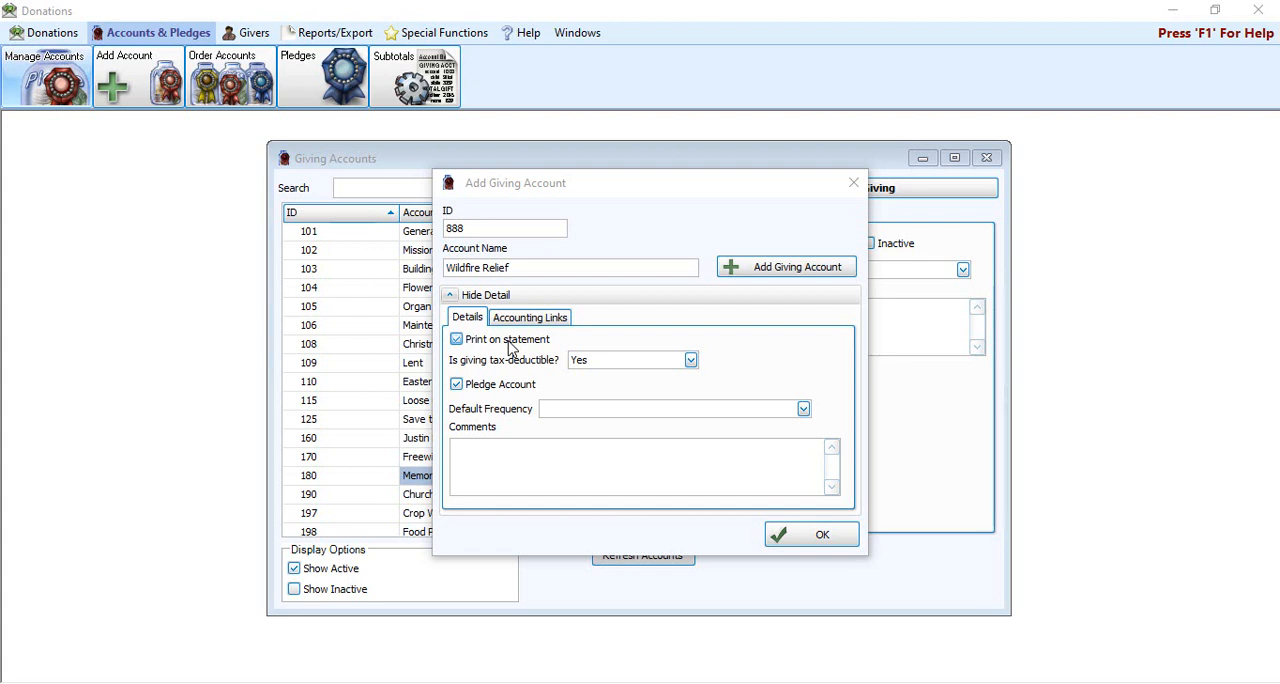
{"action": "left_click", "coordinate": [691, 360]}
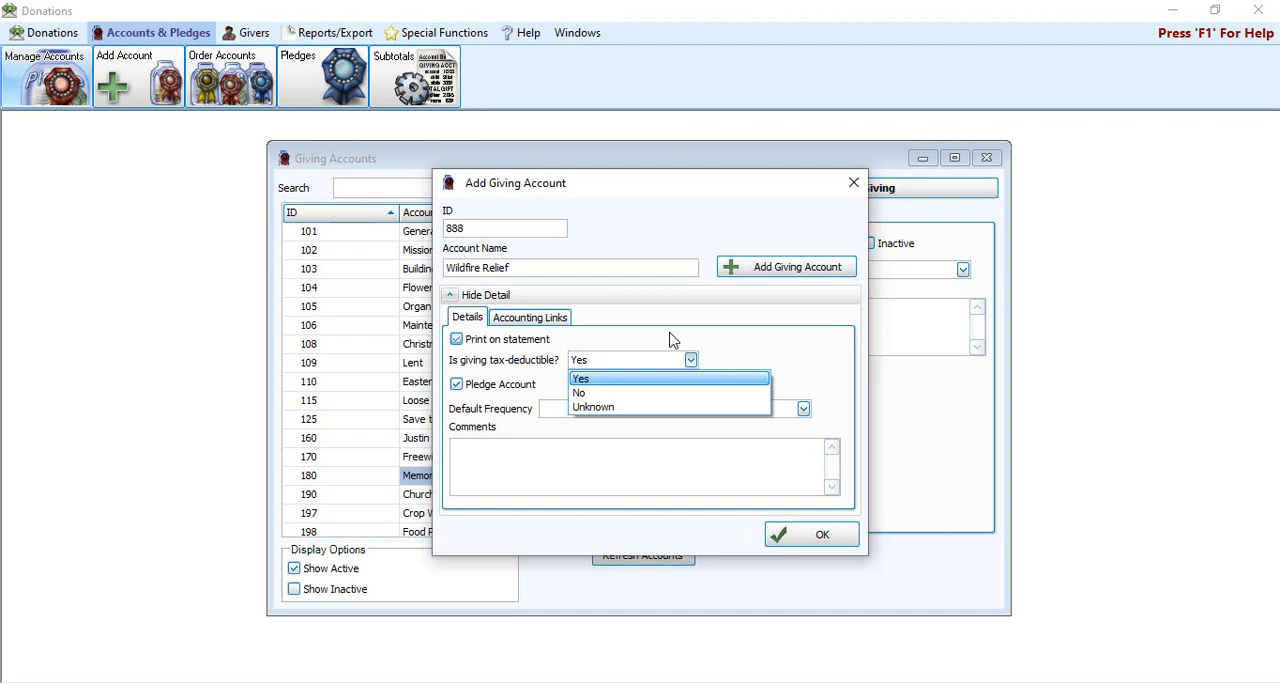
{"action": "left_click", "coordinate": [636, 380]}
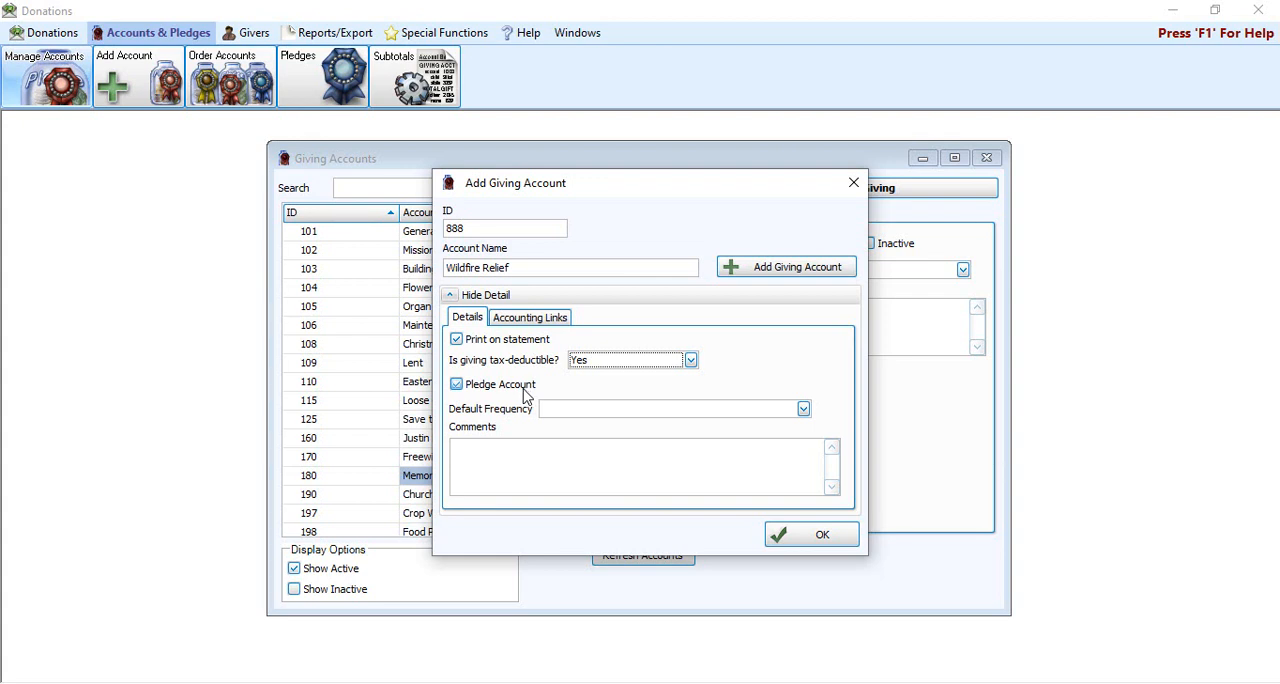
{"action": "left_click", "coordinate": [613, 417]}
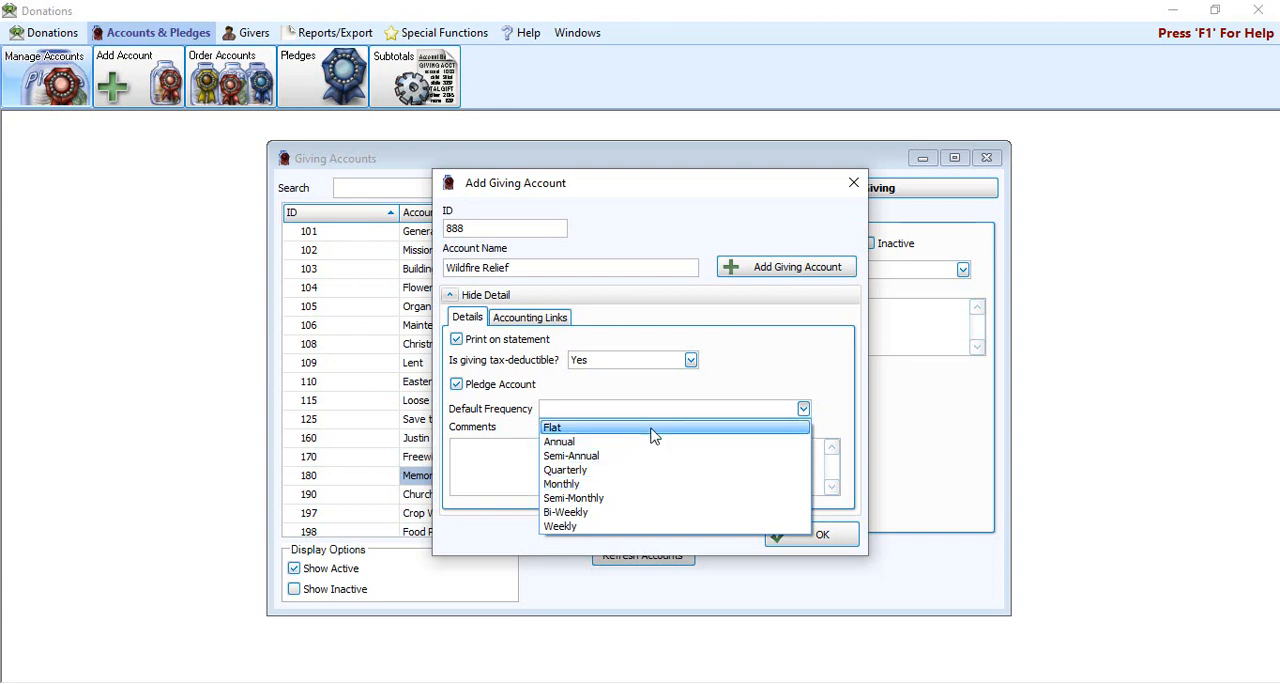
{"action": "left_click", "coordinate": [786, 375]}
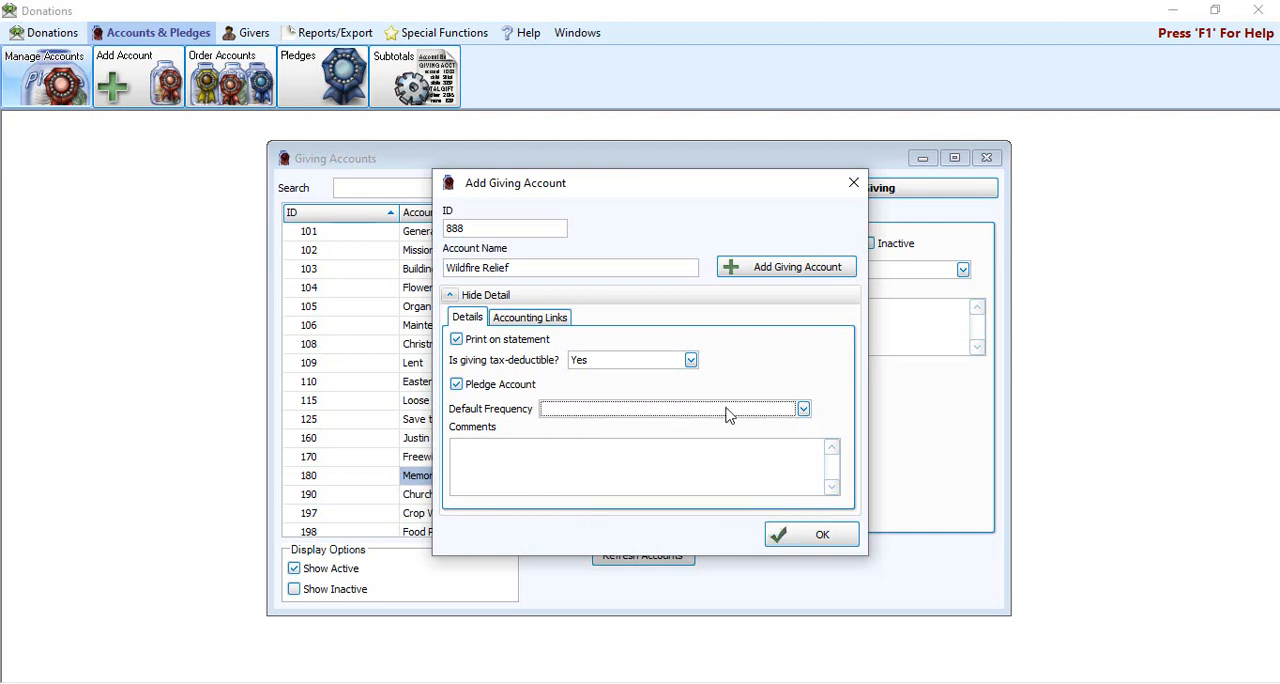
{"action": "left_click", "coordinate": [675, 461]}
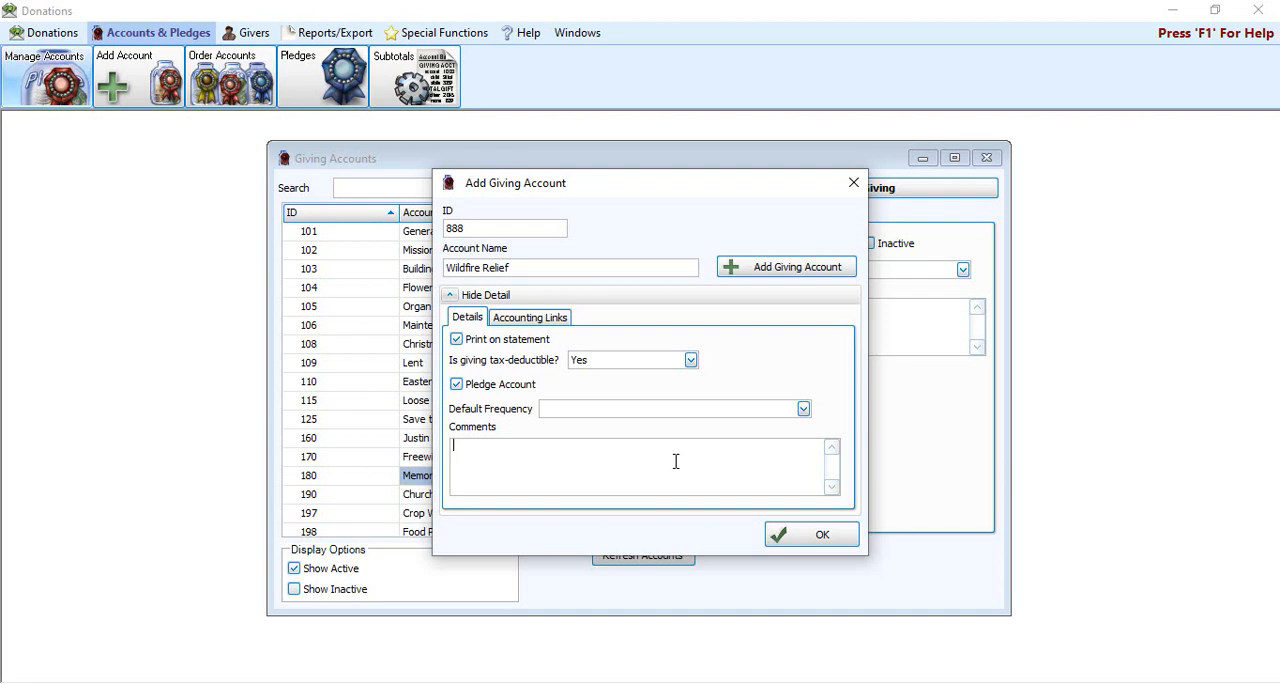
Step: Check the new account's accounting link fields, and add the Wildfire Relief account to the giving accounts
{"action": "left_click", "coordinate": [557, 319]}
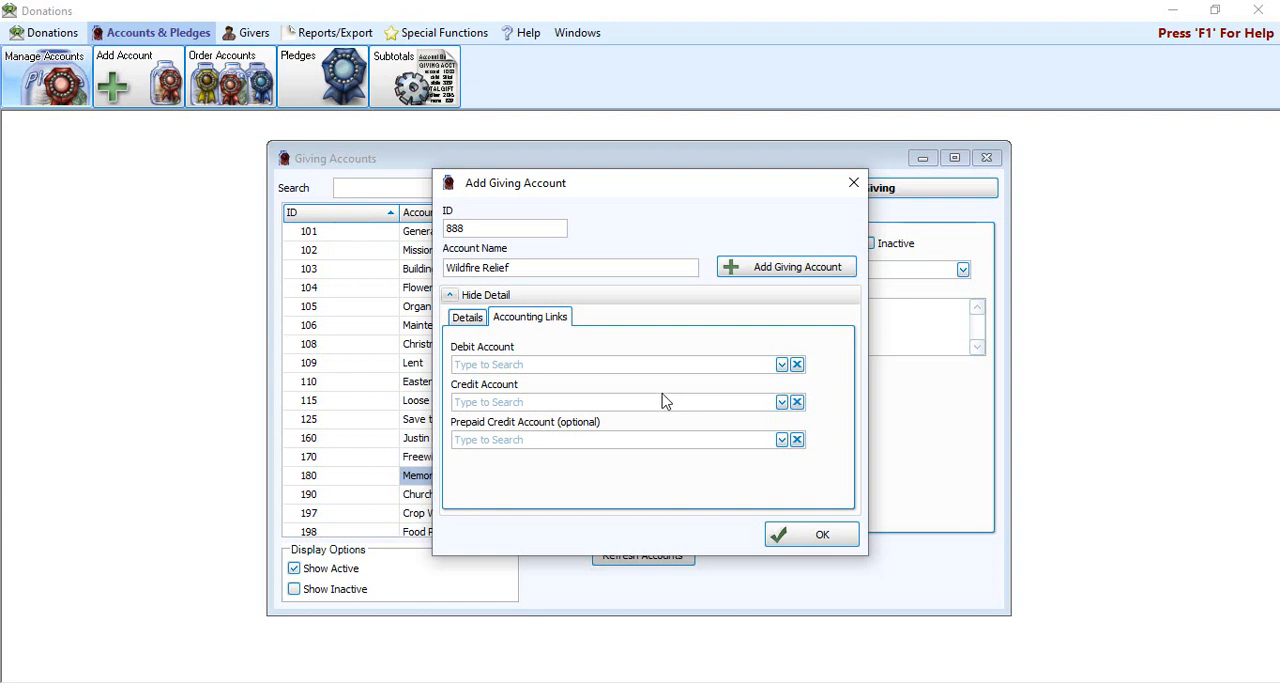
{"action": "left_click", "coordinate": [628, 443]}
{"action": "left_click", "coordinate": [462, 320]}
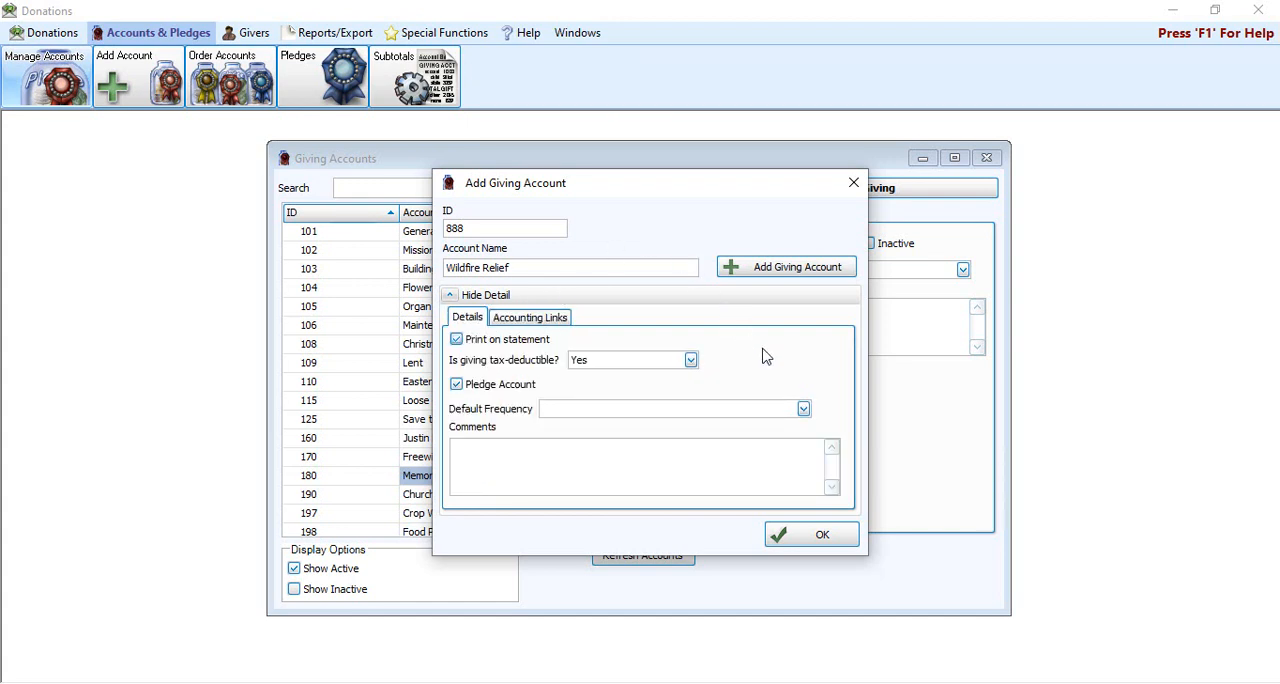
{"action": "left_click", "coordinate": [787, 279]}
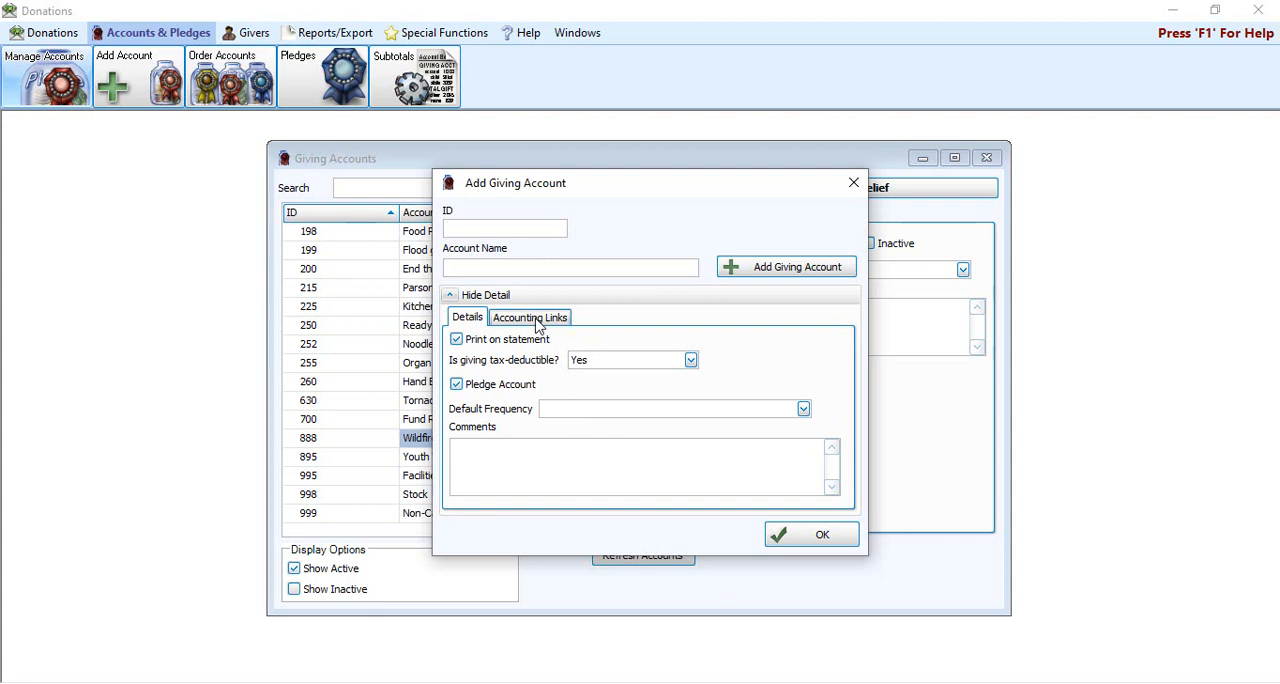
{"action": "left_click", "coordinate": [800, 538]}
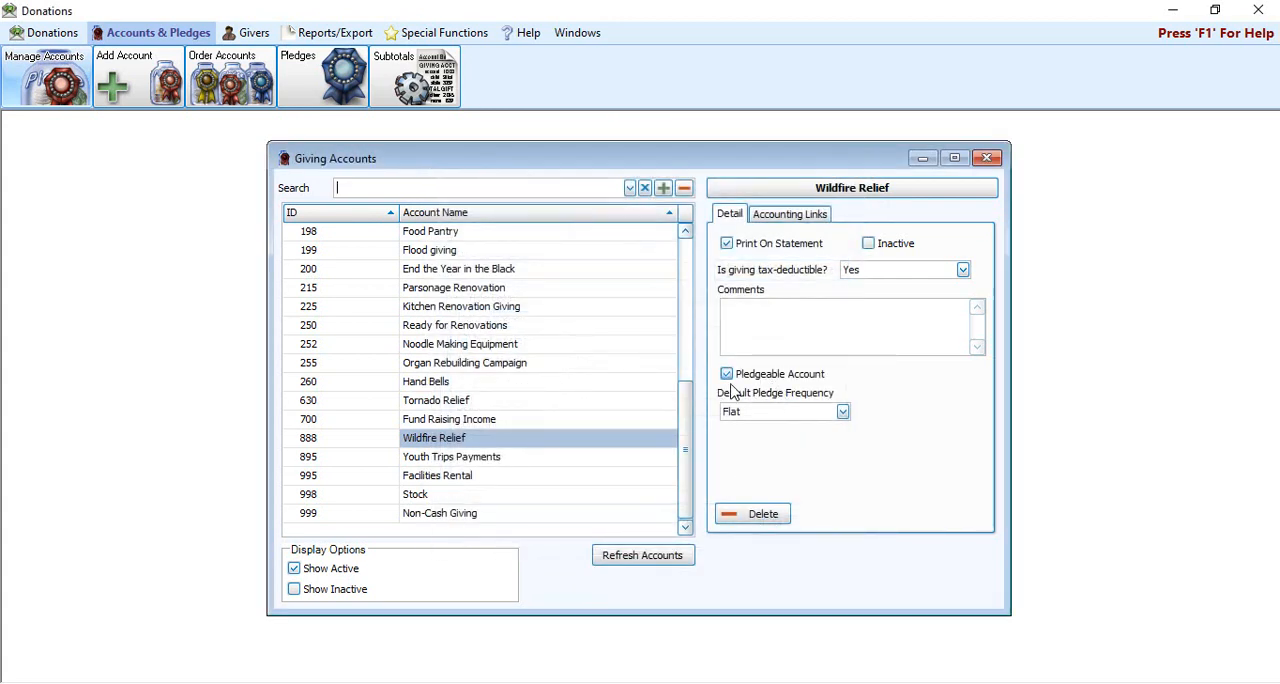
Step: Change the ID of the Wildfire Relief account to 889 in the accounts list
{"action": "left_click", "coordinate": [374, 446]}
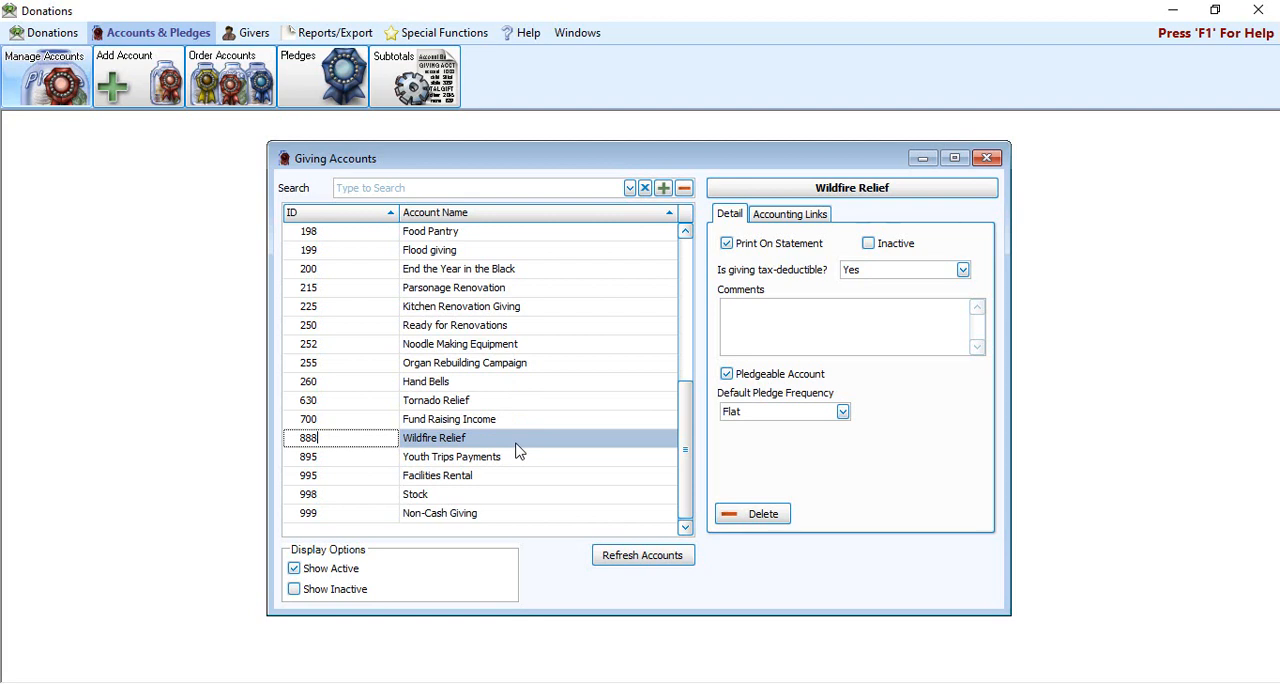
{"action": "left_click", "coordinate": [365, 327]}
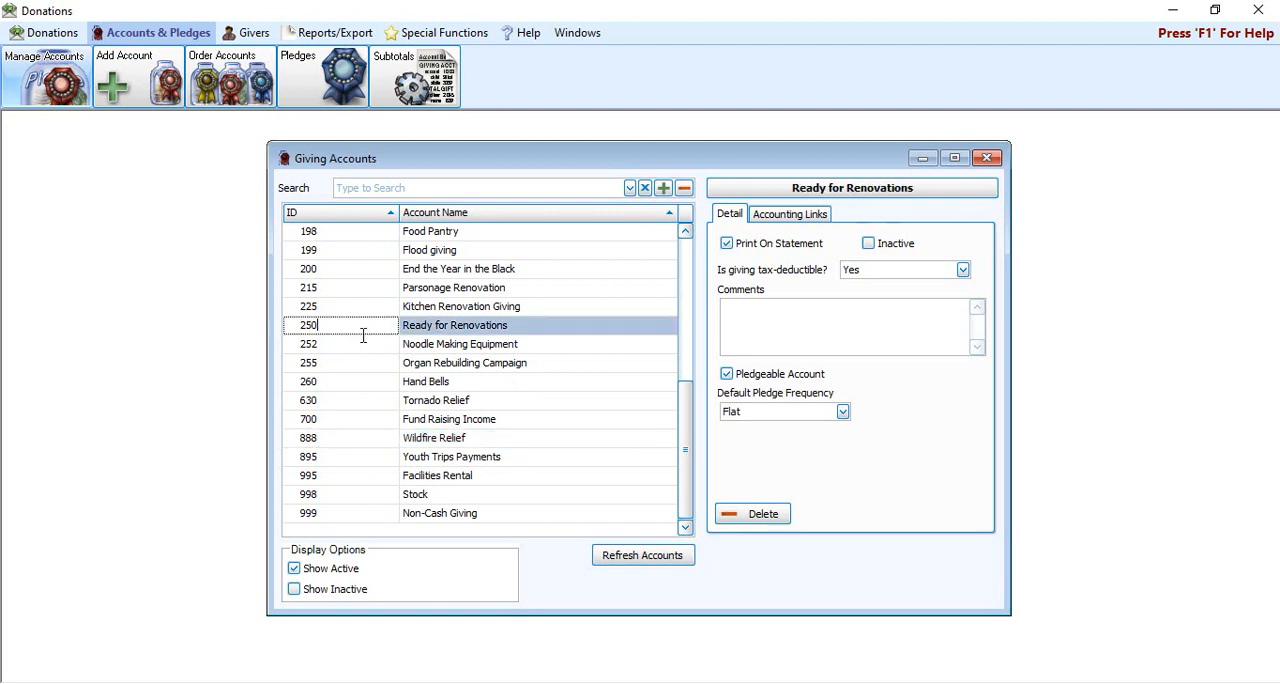
{"action": "left_click", "coordinate": [361, 438]}
{"action": "left_click", "coordinate": [361, 457]}
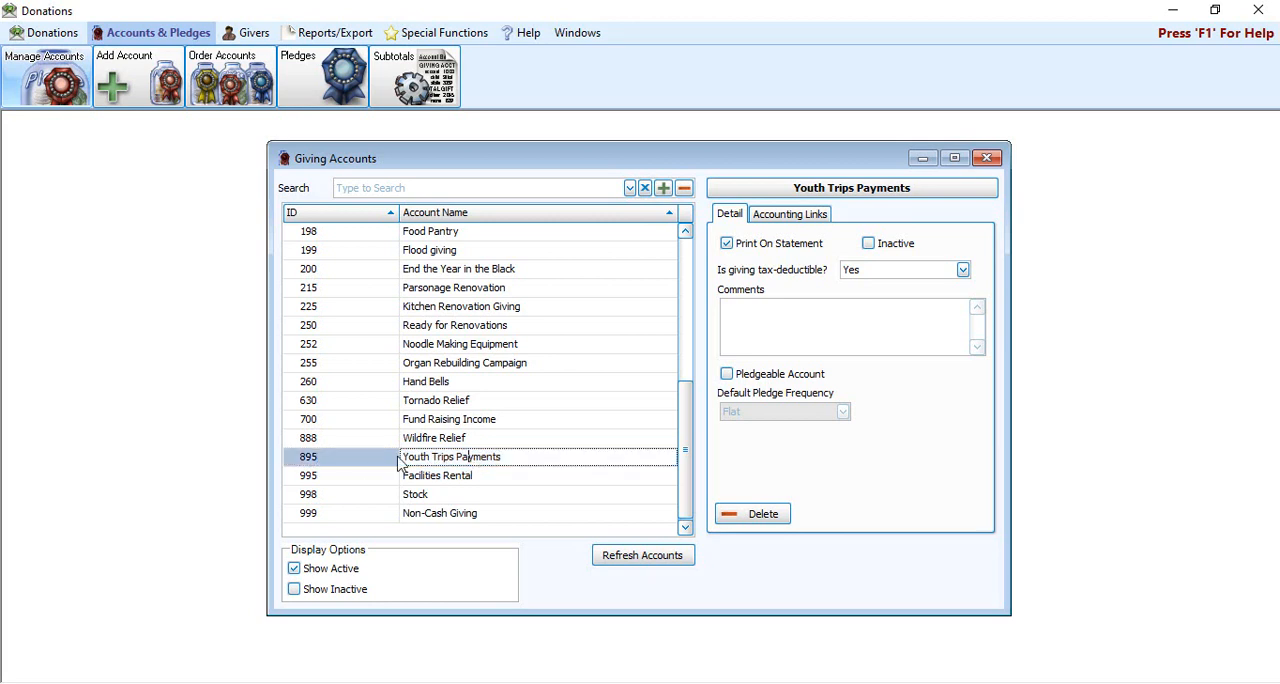
{"action": "left_click", "coordinate": [358, 438]}
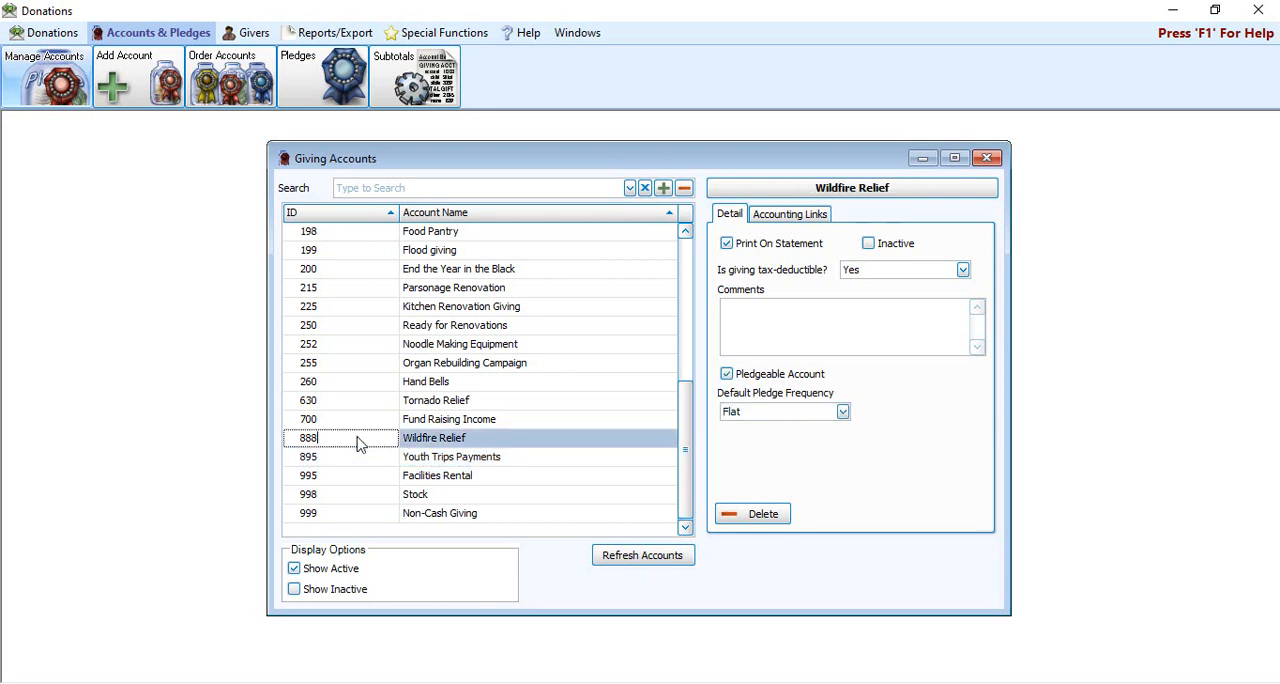
{"action": "key", "text": "BackSpace"}
{"action": "type", "text": "9"}
Step: Rename the Wildfire Relief account as Wildfire Relief Fund
{"action": "left_click", "coordinate": [560, 437]}
{"action": "left_click", "coordinate": [560, 442]}
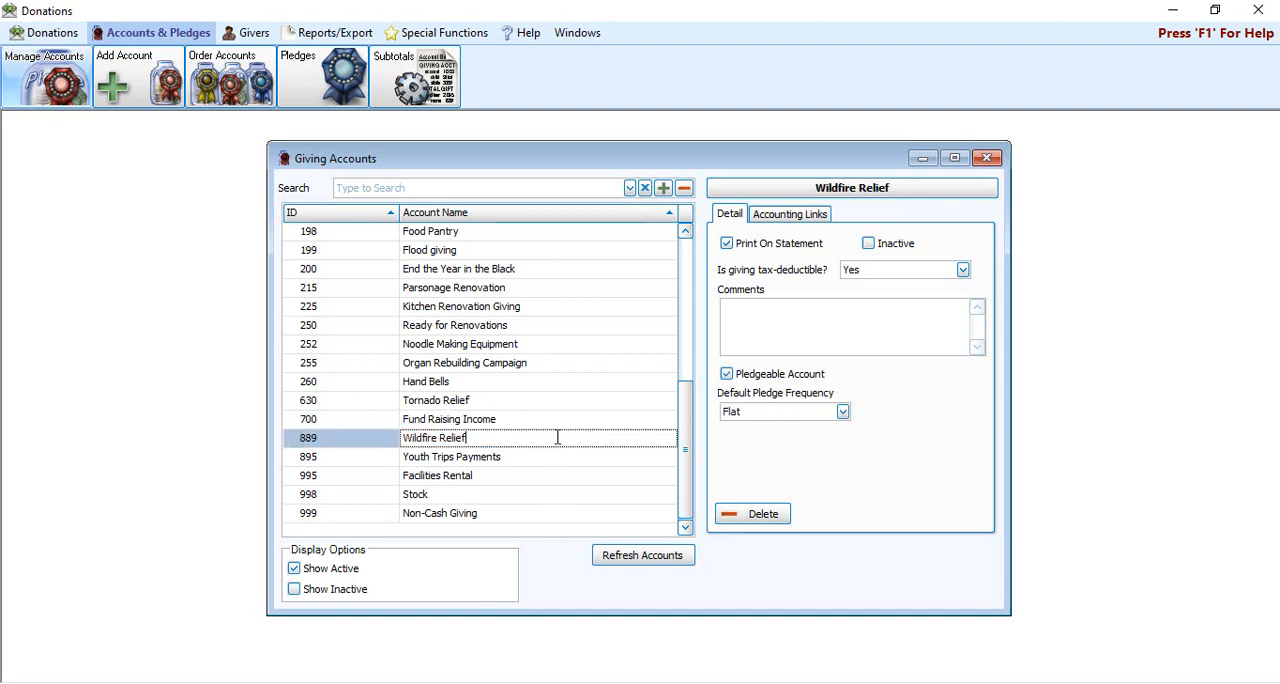
{"action": "type", "text": "und"}
Step: Examine the details and accounting links of the Noodle Making Equipment account
{"action": "left_click", "coordinate": [394, 345]}
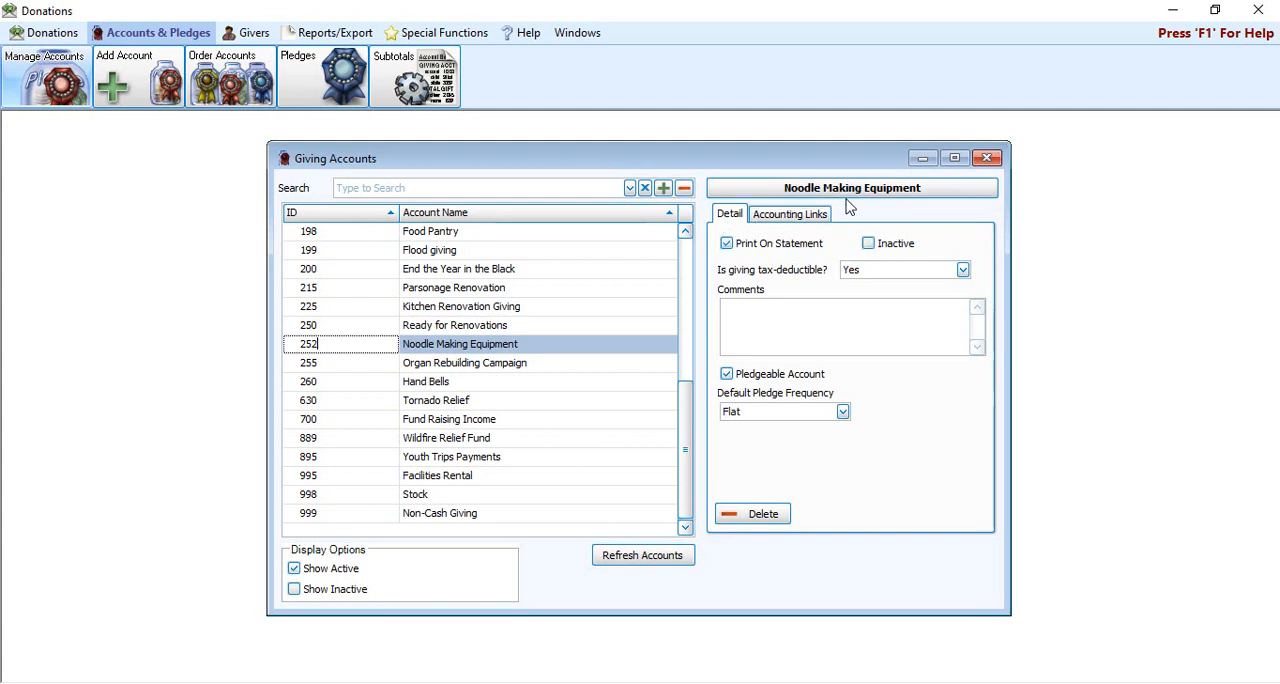
{"action": "left_click", "coordinate": [726, 216]}
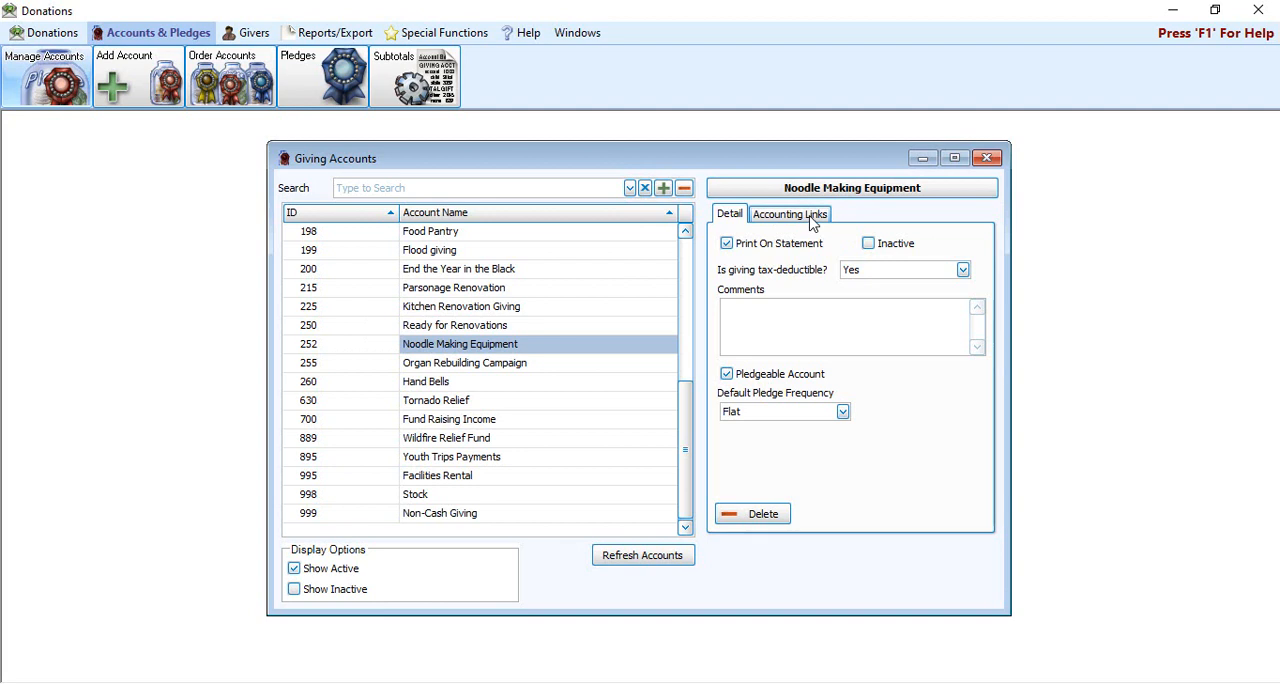
{"action": "left_click", "coordinate": [813, 222]}
{"action": "left_click", "coordinate": [730, 214]}
Step: View the Parsonage Renovation and Kitchen Renovation Giving accounts, and the accounting links and details of Ready for Renovations
{"action": "left_click", "coordinate": [500, 290]}
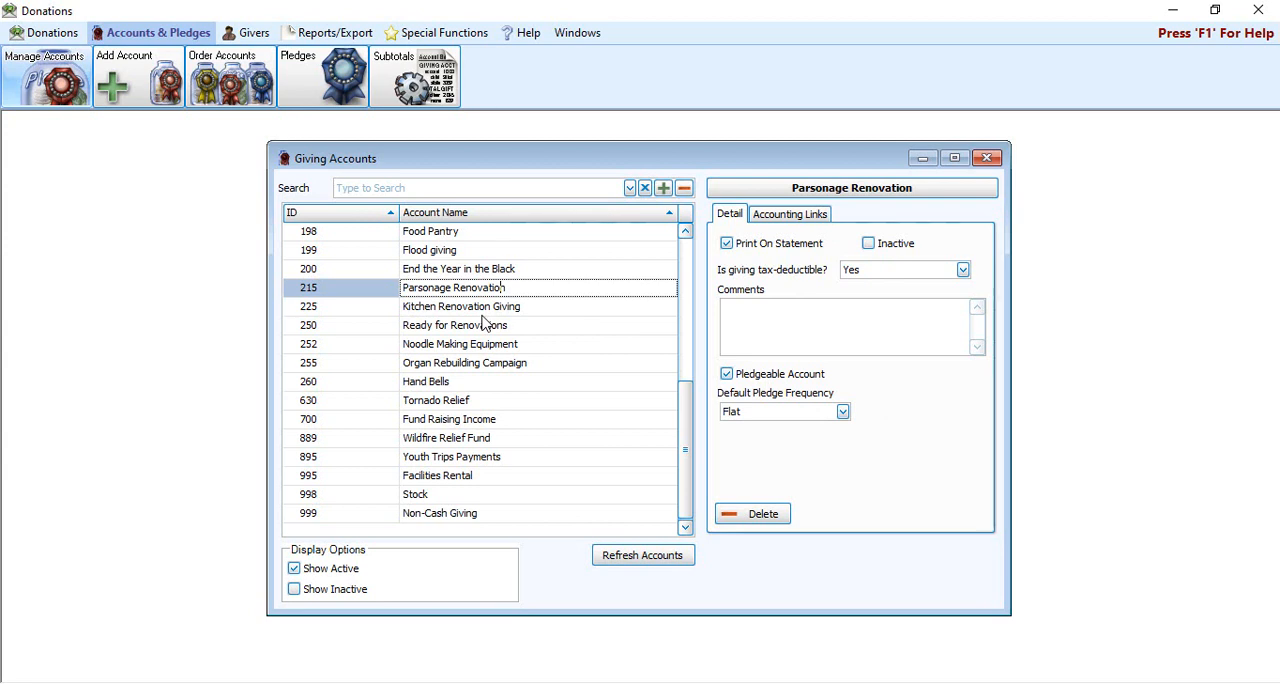
{"action": "left_click", "coordinate": [490, 308]}
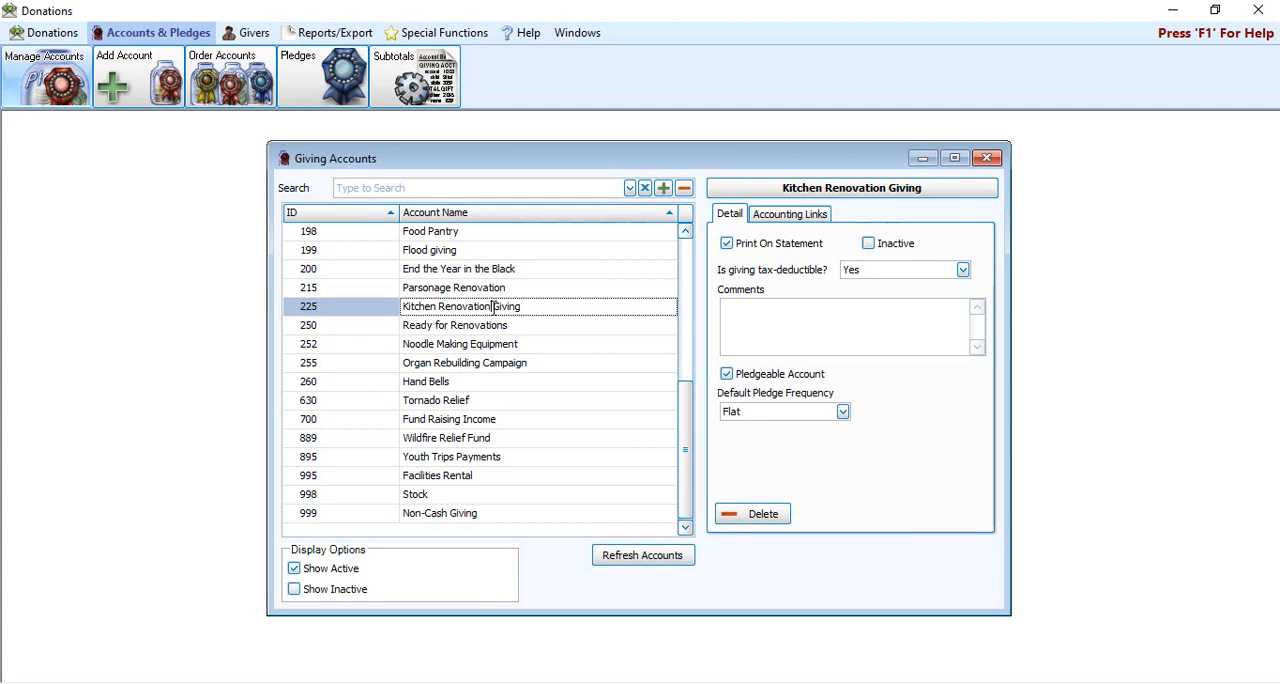
{"action": "left_click", "coordinate": [430, 326]}
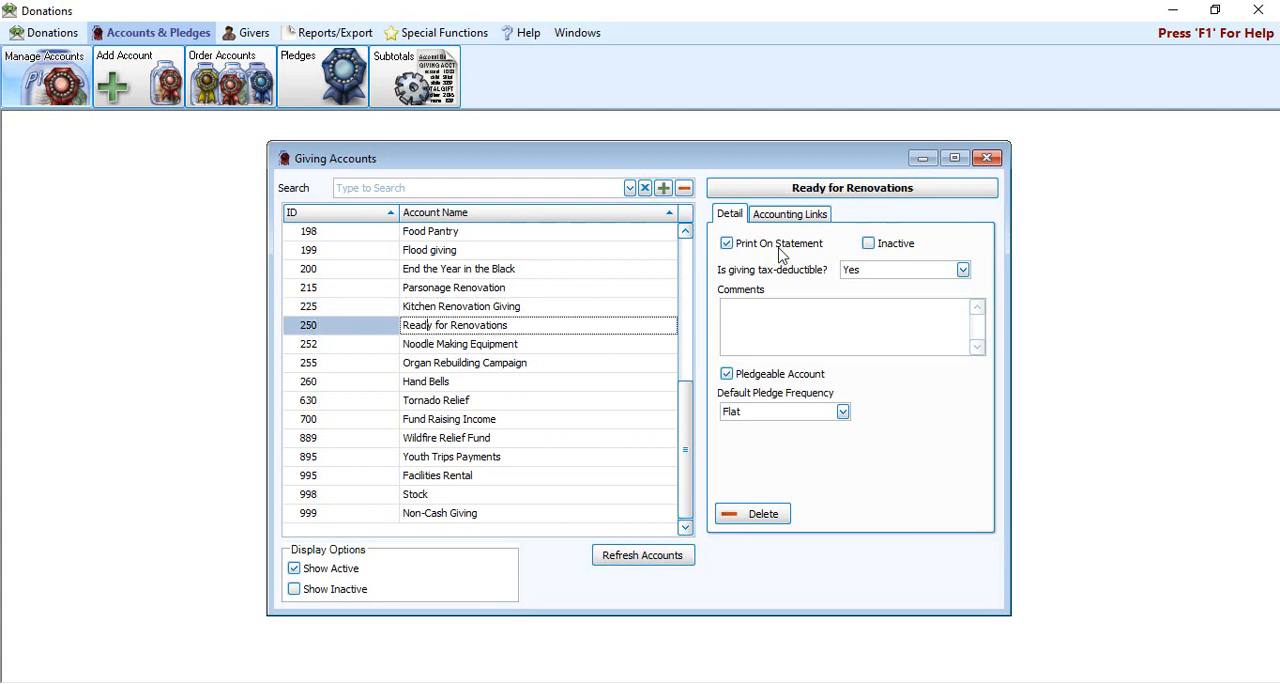
{"action": "left_click", "coordinate": [792, 216]}
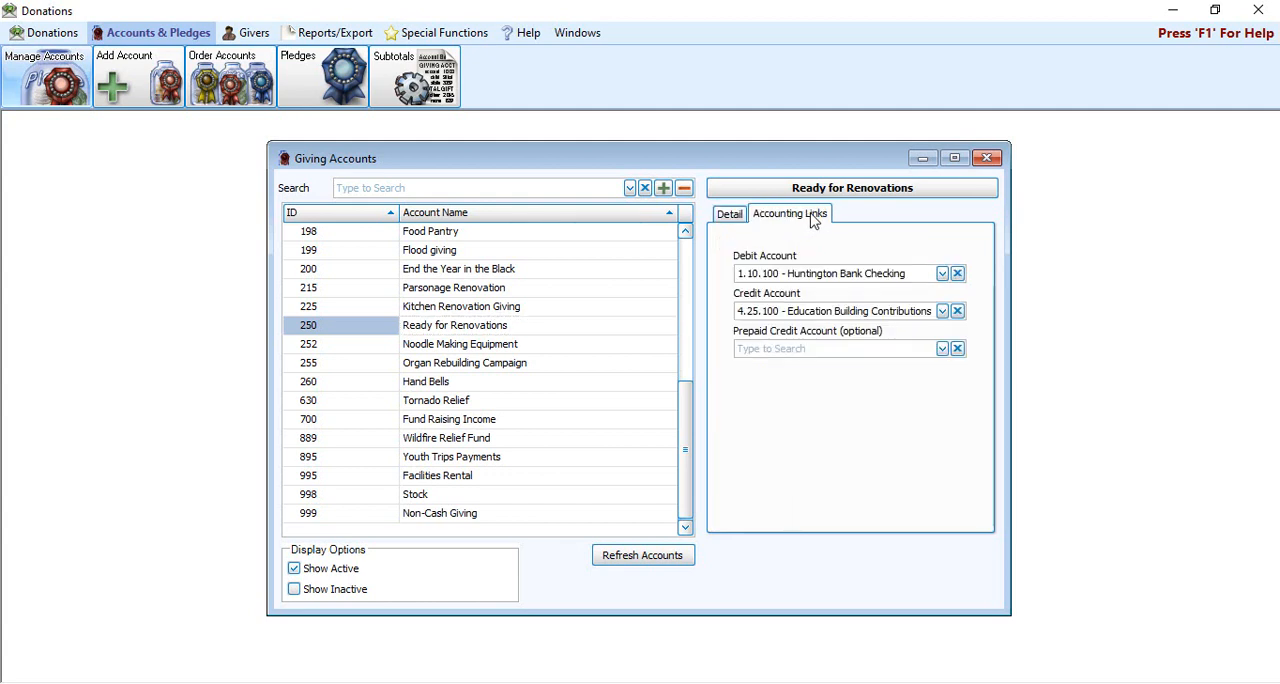
{"action": "left_click", "coordinate": [732, 216]}
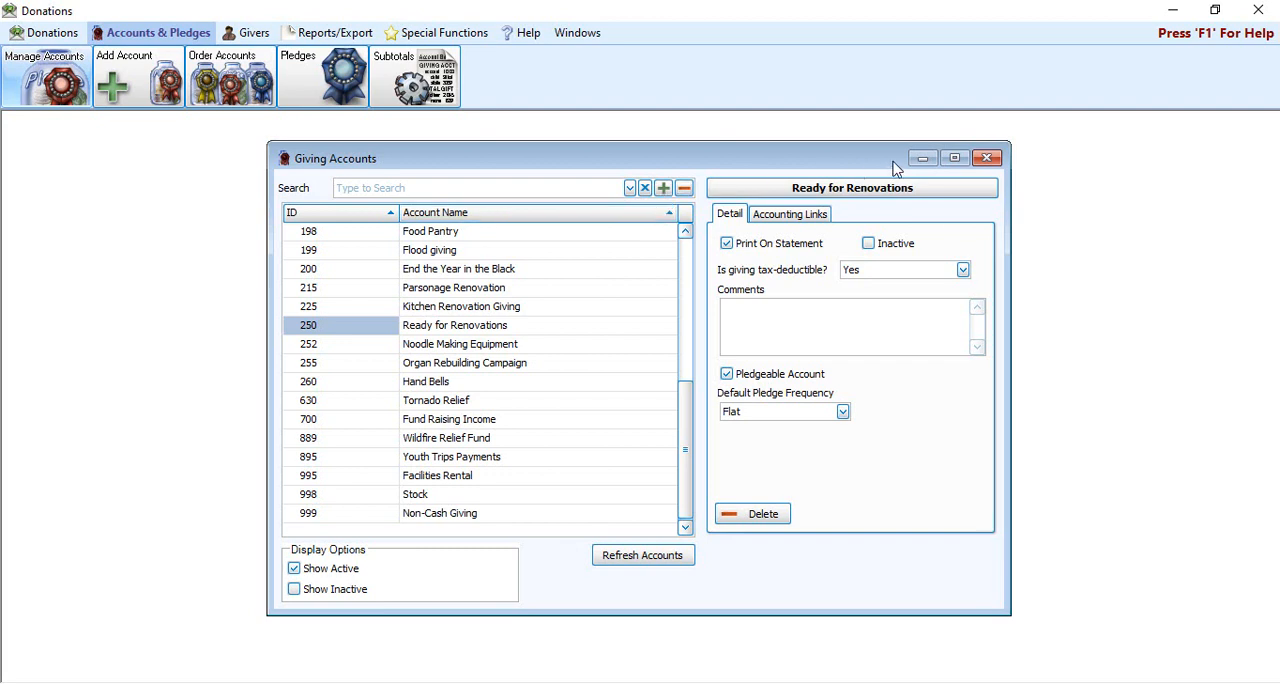
Step: Select the Wildfire Relief Fund account and include inactive accounts in the giving accounts list
{"action": "left_click", "coordinate": [392, 438]}
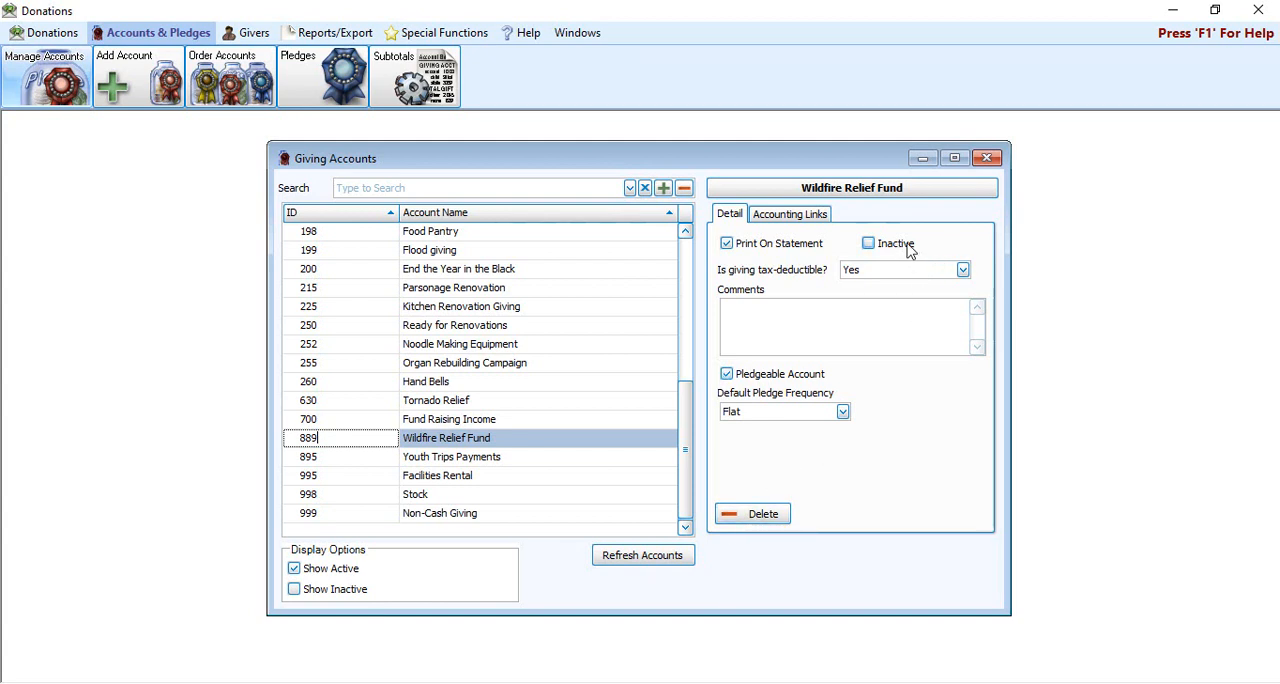
{"action": "left_click", "coordinate": [327, 592]}
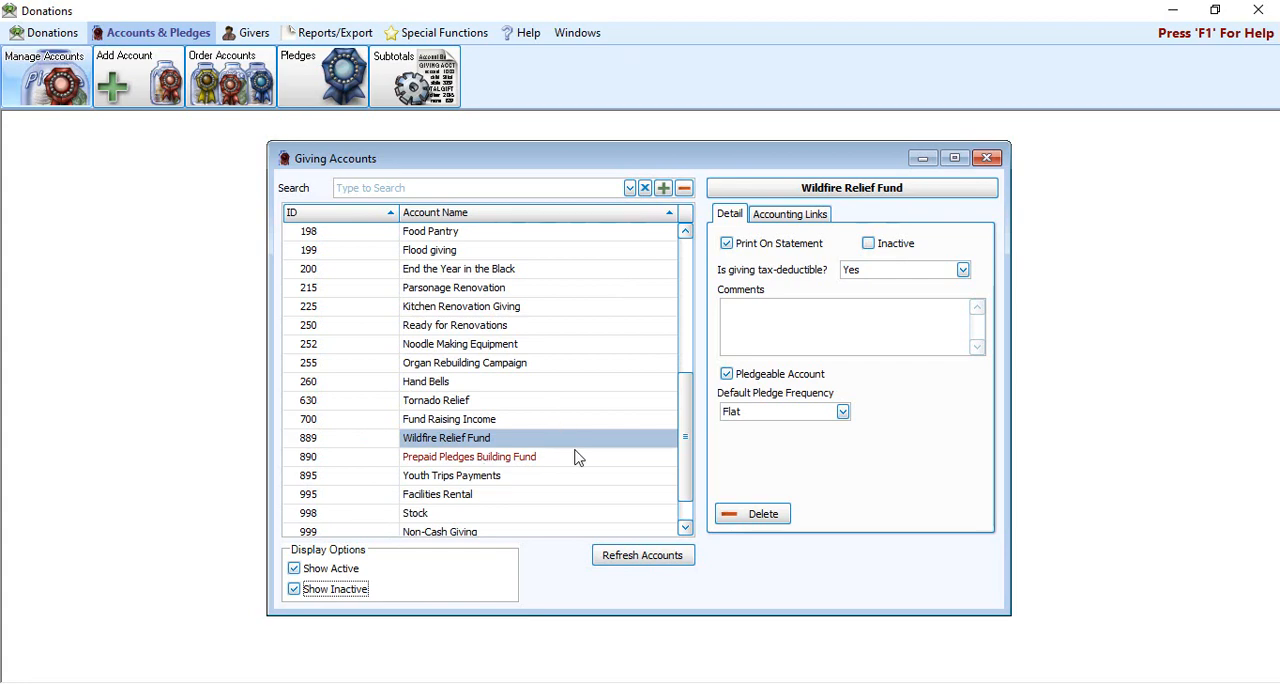
Step: Hide the inactive accounts from the giving accounts list and close the Giving Accounts window
{"action": "mouse_move", "coordinate": [688, 497]}
{"action": "left_mouse_down"}
{"action": "mouse_move", "coordinate": [704, 366]}
{"action": "mouse_move", "coordinate": [690, 520]}
{"action": "left_mouse_up"}
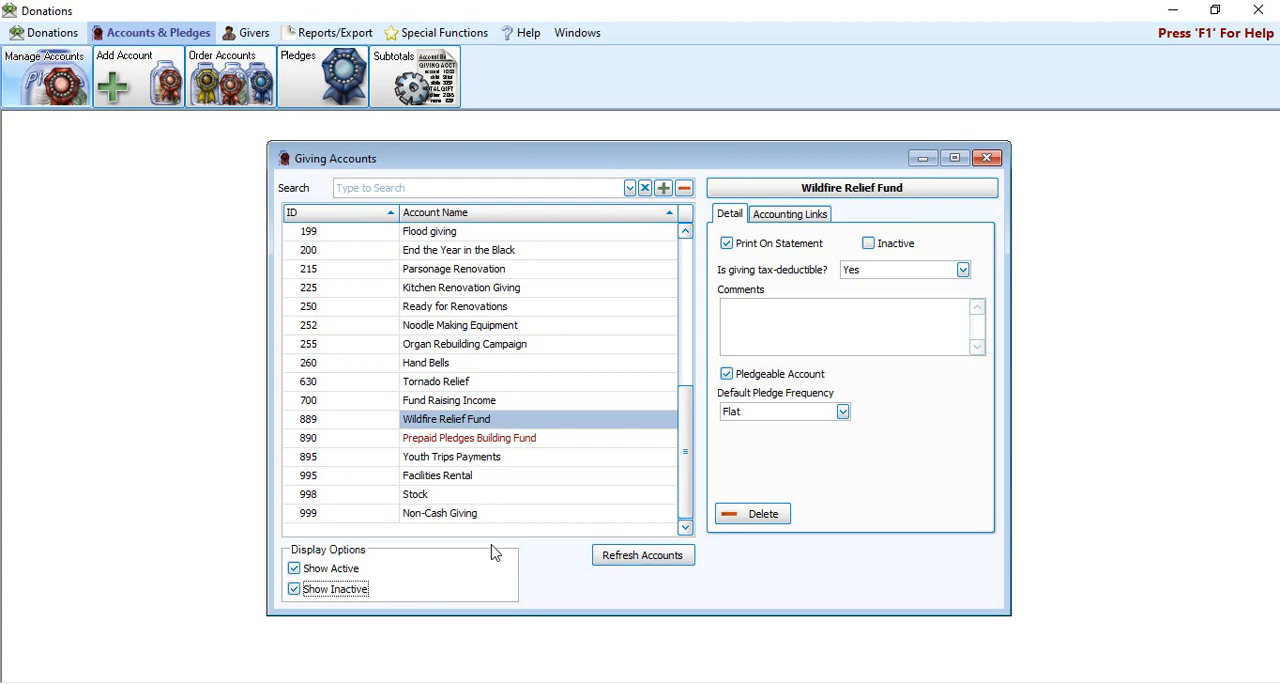
{"action": "left_click", "coordinate": [349, 590]}
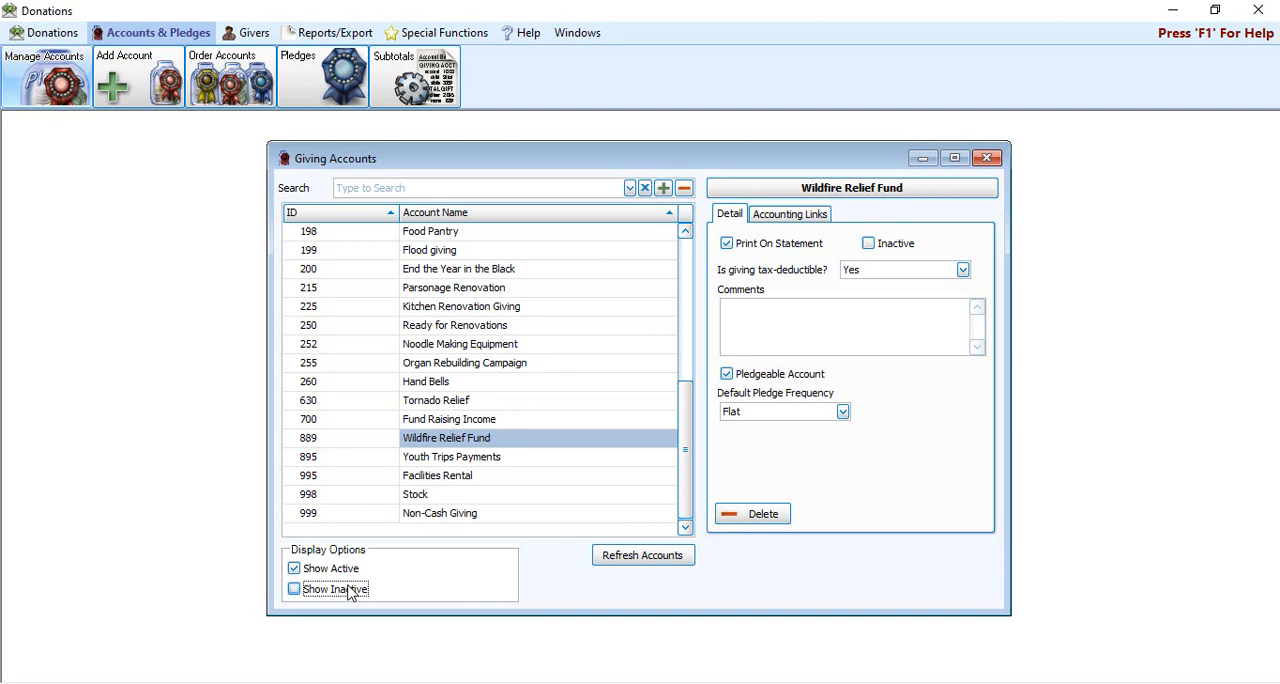
{"action": "left_click", "coordinate": [987, 161]}
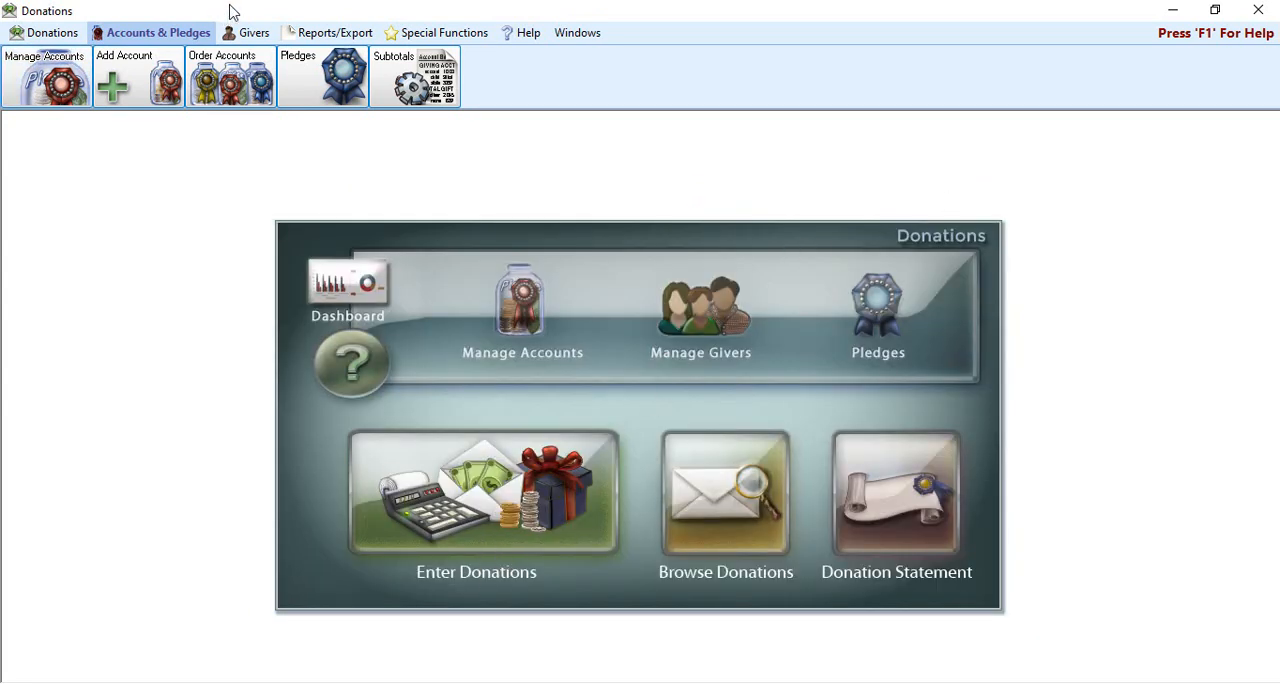
Step: Select Manual Distribution as the giving distribution and close the Giving Distribution window
{"action": "left_click", "coordinate": [253, 33]}
{"action": "left_click", "coordinate": [330, 32]}
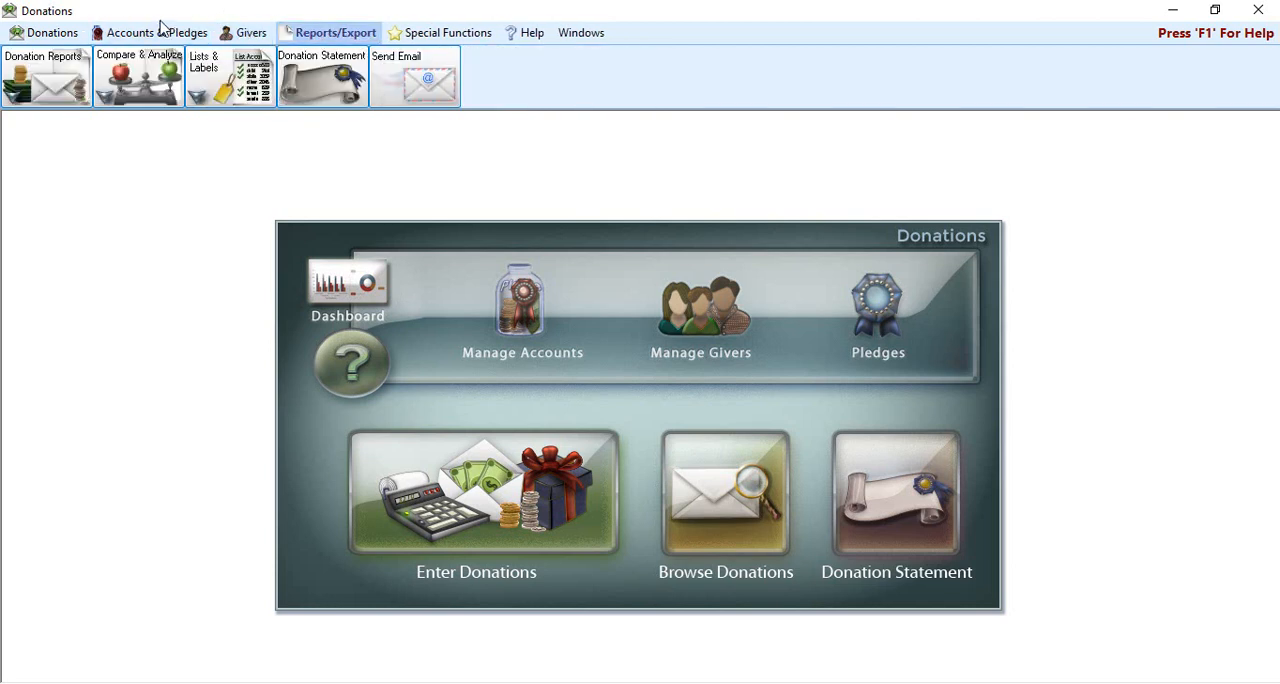
{"action": "left_click", "coordinate": [155, 33]}
{"action": "left_click", "coordinate": [45, 32]}
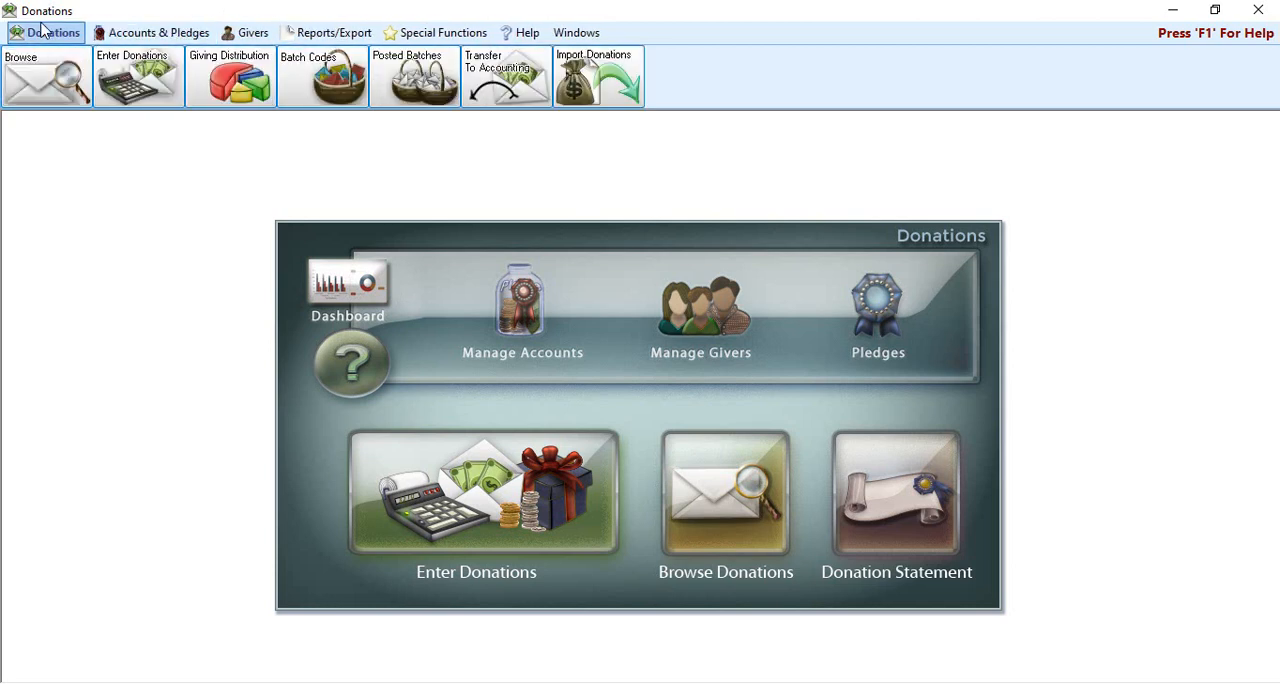
{"action": "left_click", "coordinate": [252, 95]}
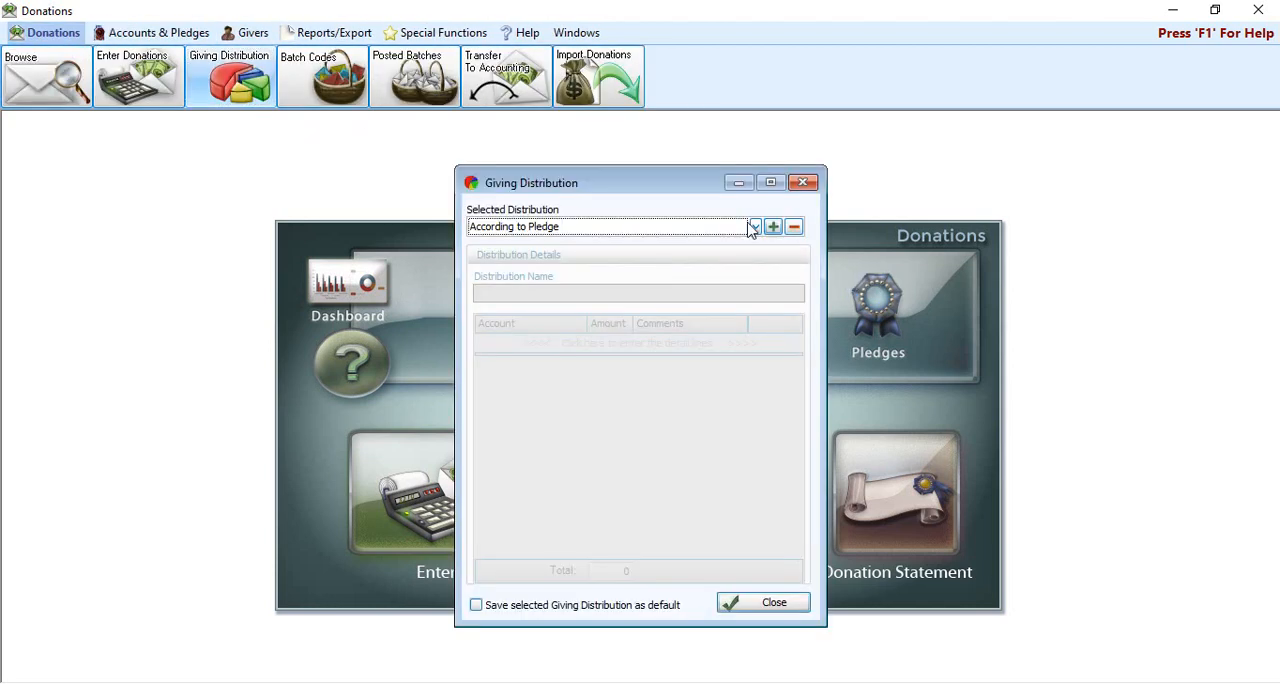
{"action": "left_click", "coordinate": [755, 227]}
{"action": "left_click", "coordinate": [540, 299]}
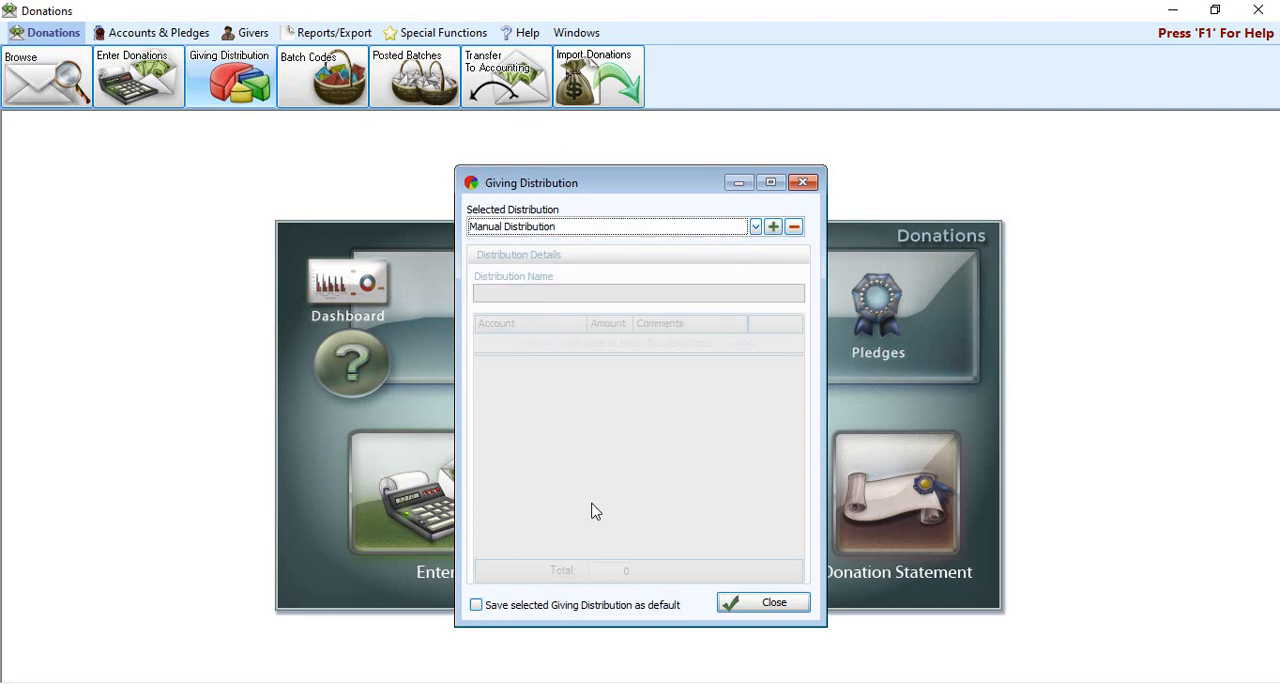
{"action": "left_click", "coordinate": [776, 602]}
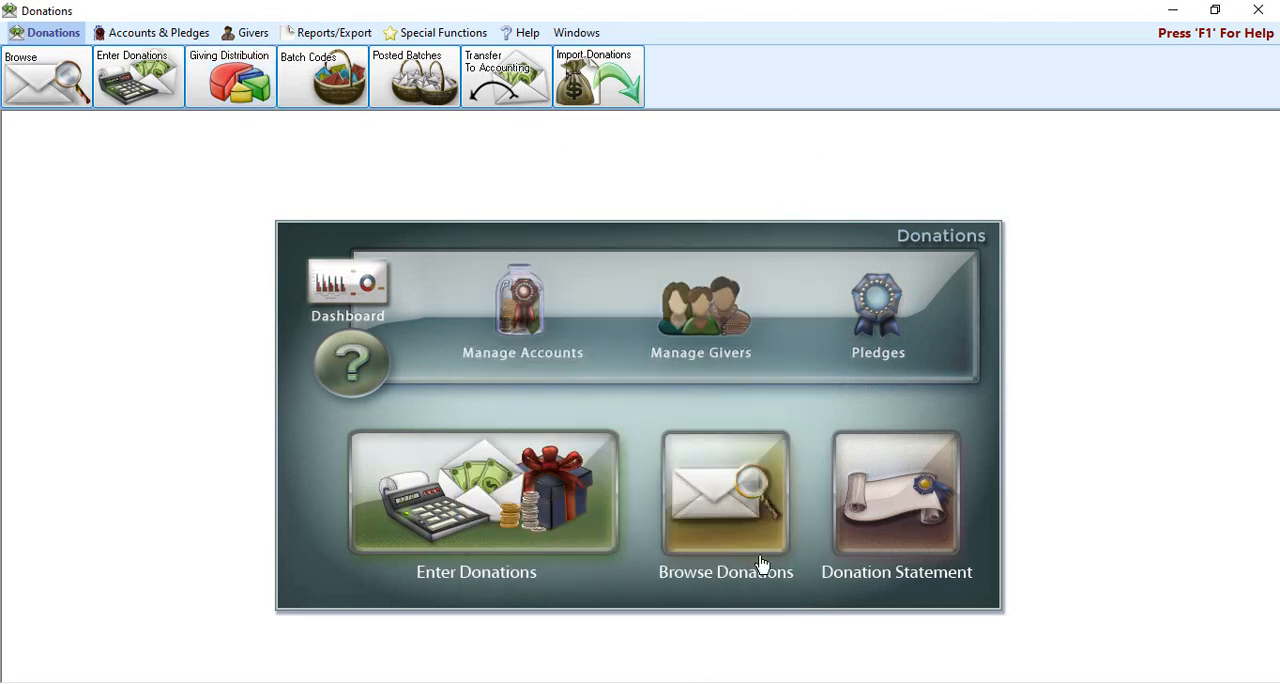
Step: Start a new donation entry dated 09/06/2020 for the first giver in the list
{"action": "left_click", "coordinate": [537, 492]}
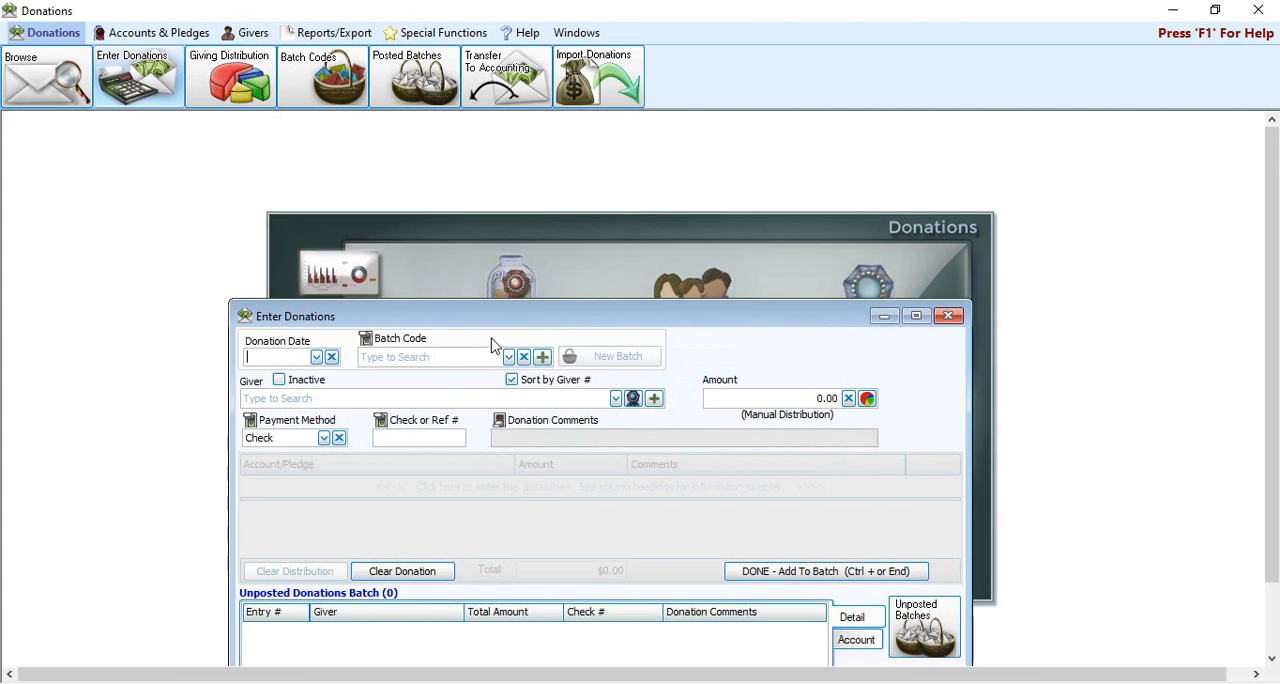
{"action": "left_click_drag", "start_coordinate": [505, 322], "coordinate": [537, 193]}
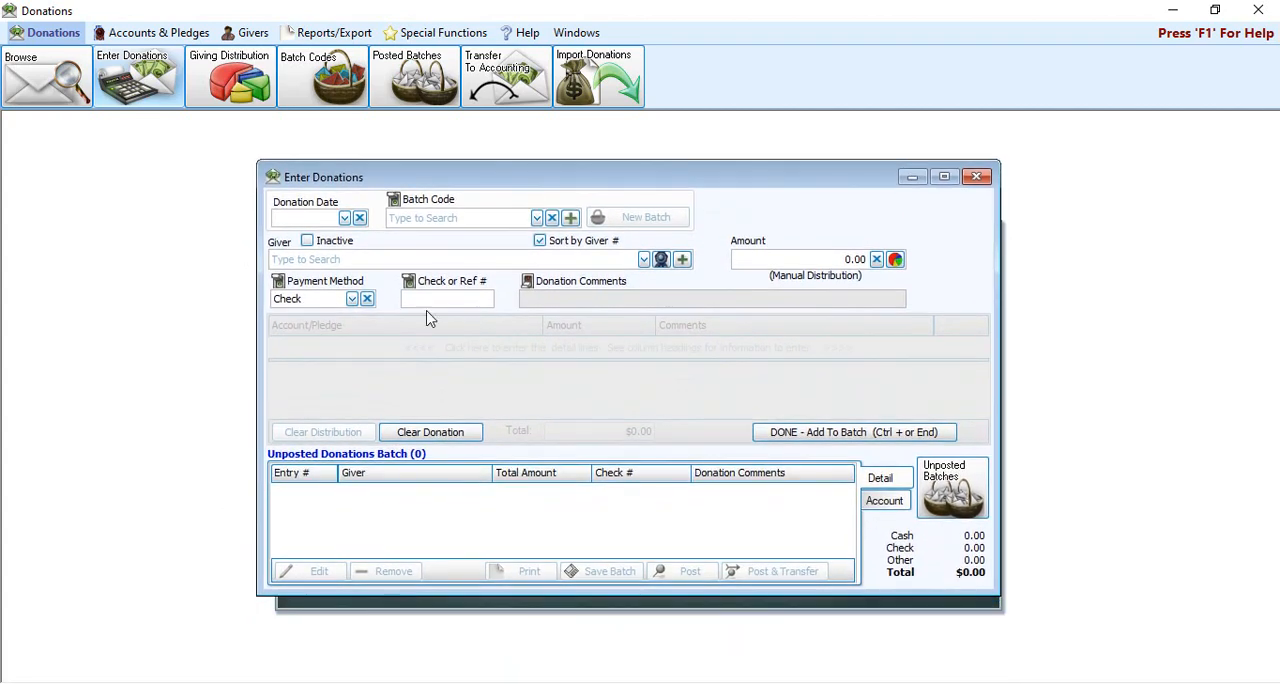
{"action": "left_click", "coordinate": [344, 222]}
{"action": "left_click", "coordinate": [294, 324]}
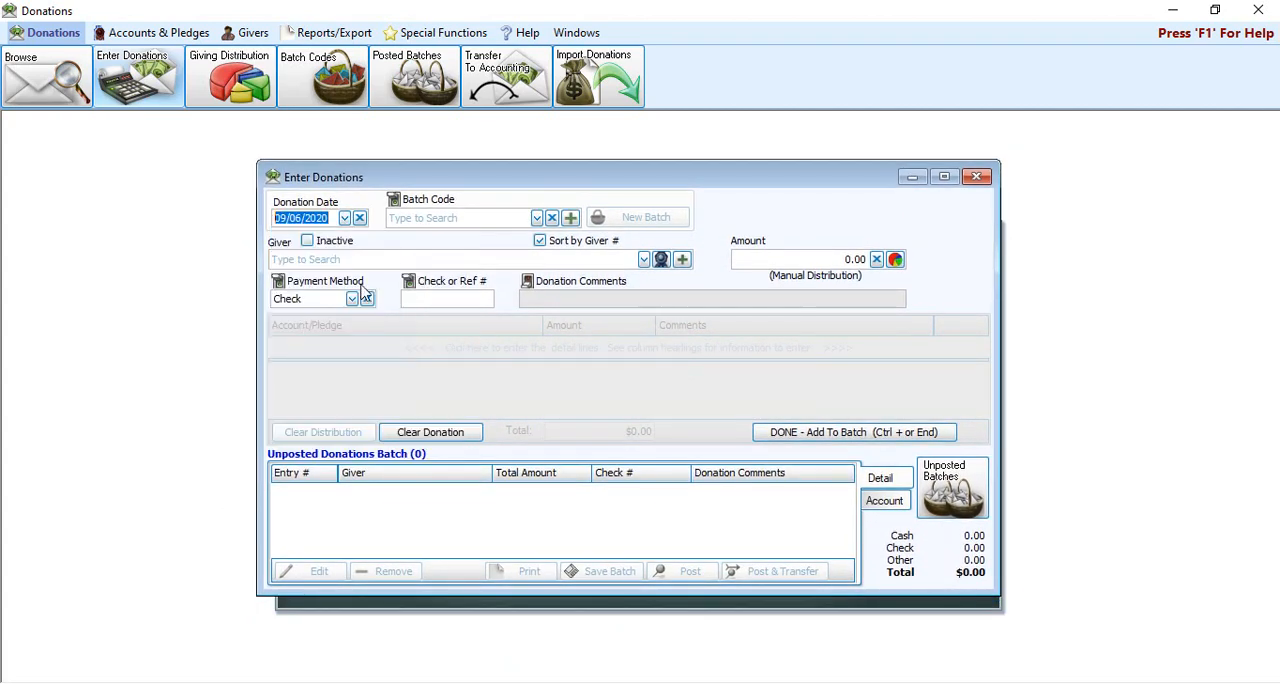
{"action": "left_click", "coordinate": [644, 260]}
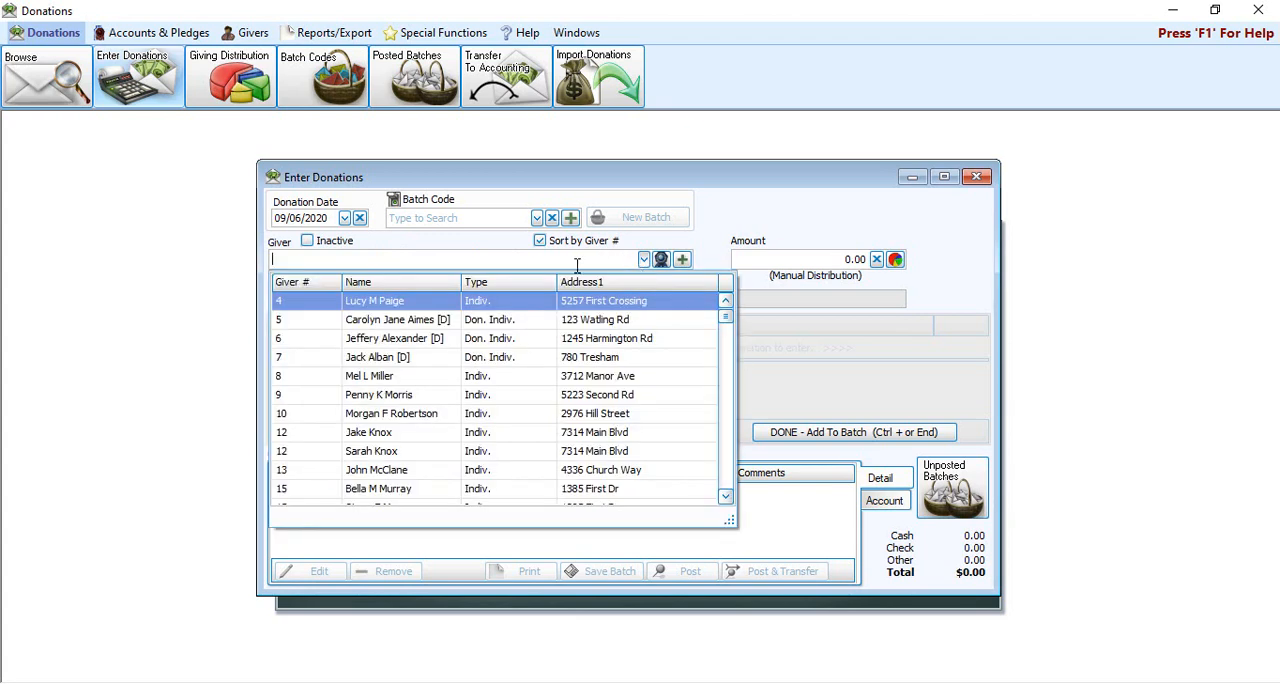
{"action": "left_click", "coordinate": [424, 310]}
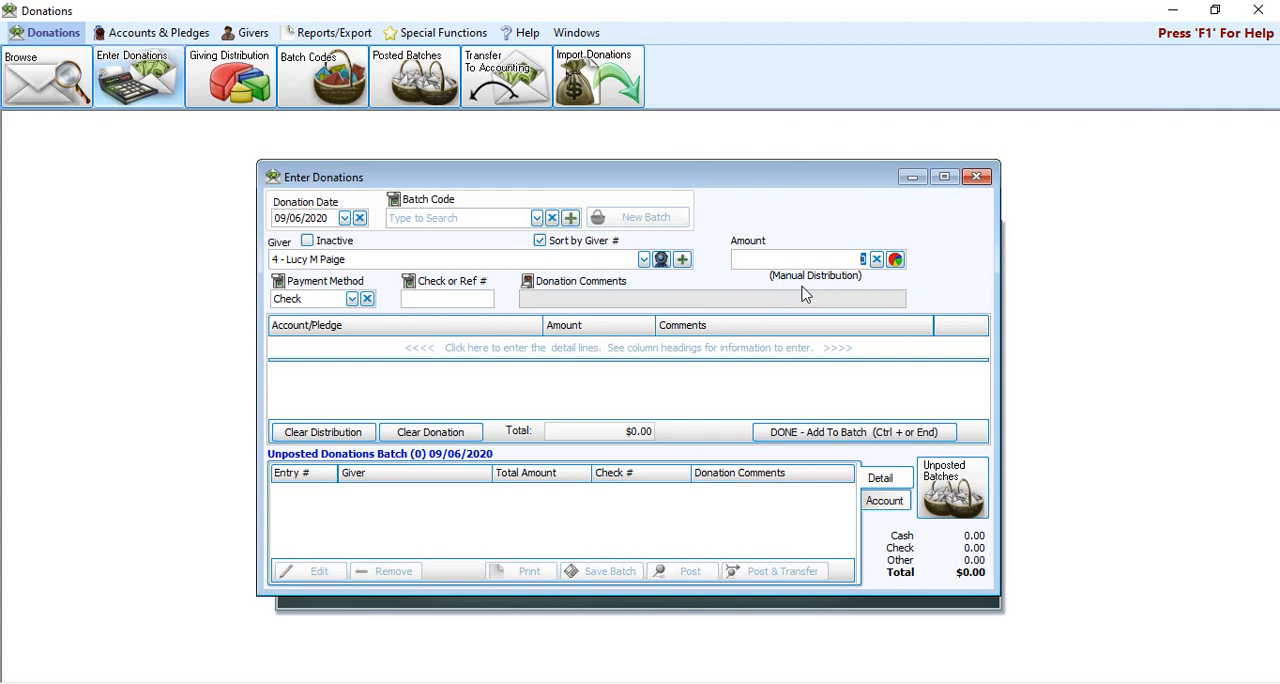
Step: Enter a donation amount of 100, start a distribution line and view the order of its available accounts
{"action": "type", "text": "100"}
{"action": "left_click", "coordinate": [350, 350]}
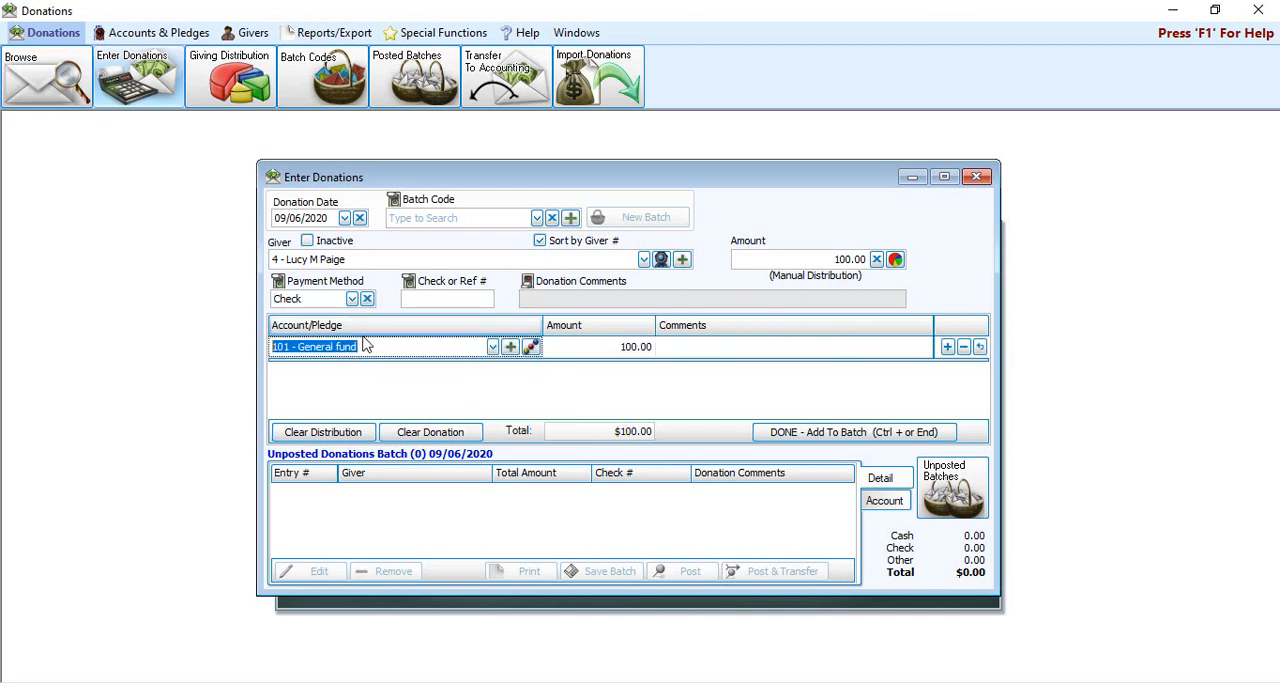
{"action": "left_click", "coordinate": [492, 346]}
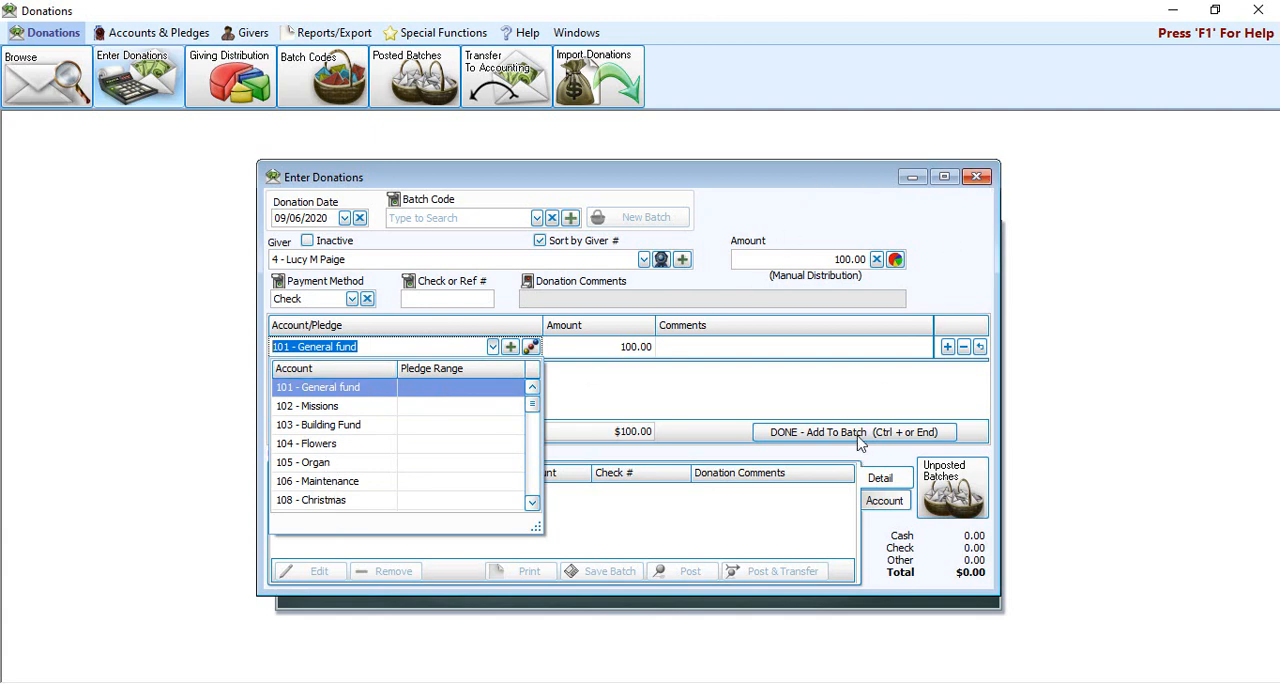
Step: Clear the distribution and the donation, and close the Enter Donations window
{"action": "left_click", "coordinate": [834, 384]}
{"action": "left_click", "coordinate": [349, 436]}
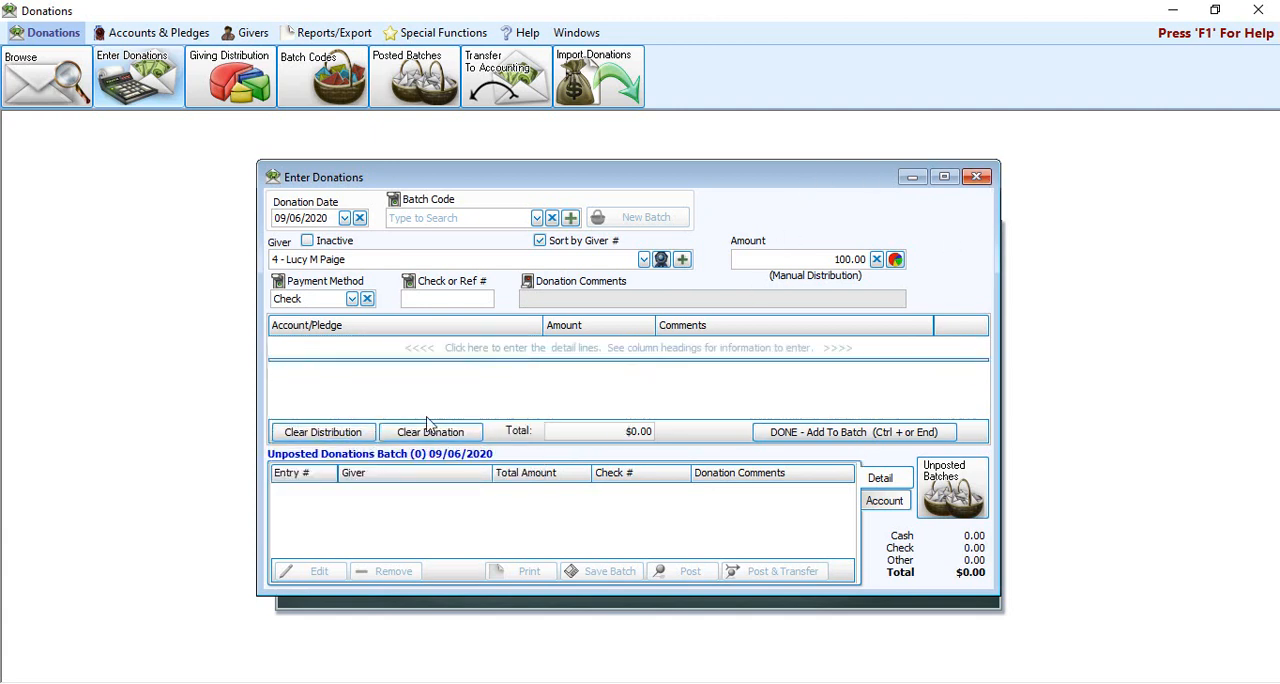
{"action": "left_click", "coordinate": [432, 431]}
{"action": "left_click", "coordinate": [978, 178]}
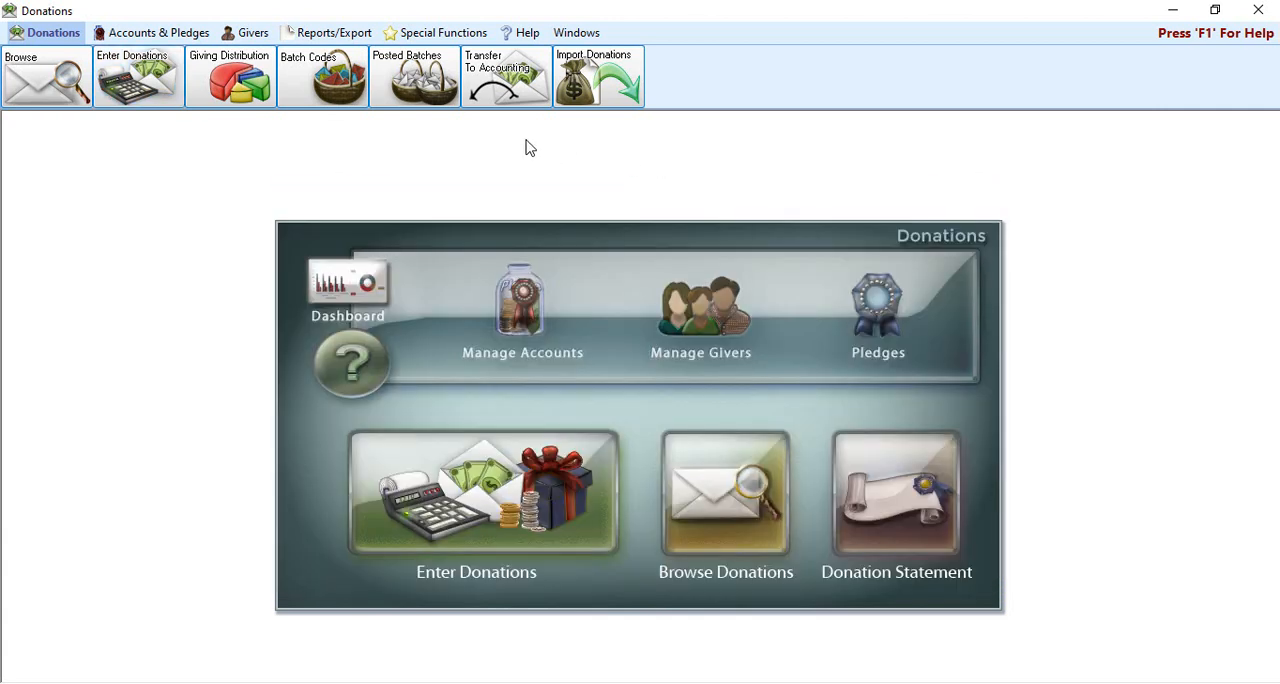
Step: Open the giving accounts order for donation entry and sort the accounts by name, then by number
{"action": "left_click", "coordinate": [162, 35]}
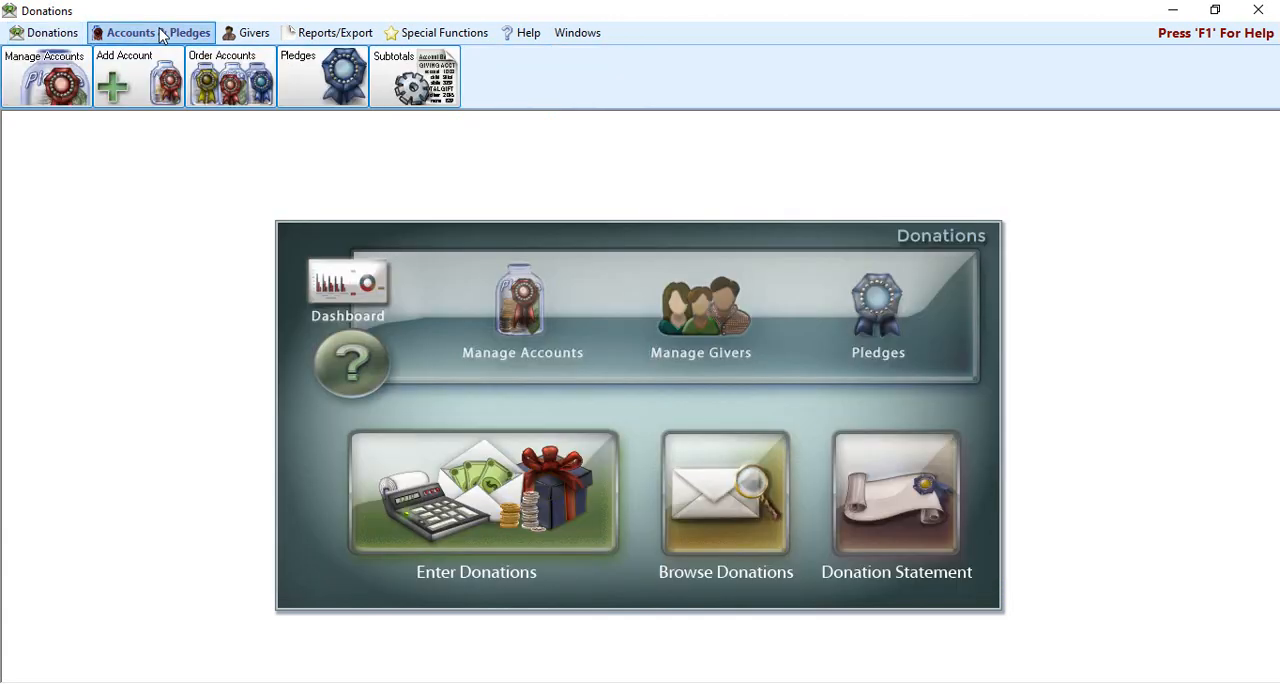
{"action": "left_click", "coordinate": [242, 88]}
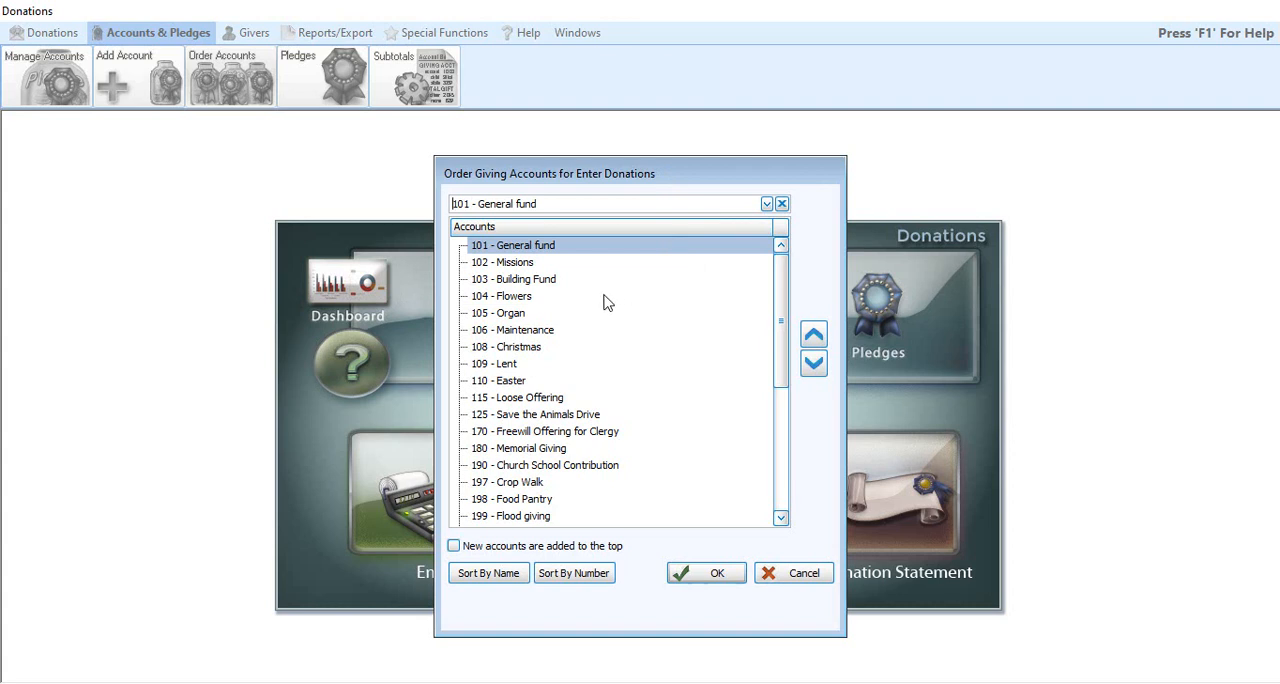
{"action": "left_click", "coordinate": [479, 585]}
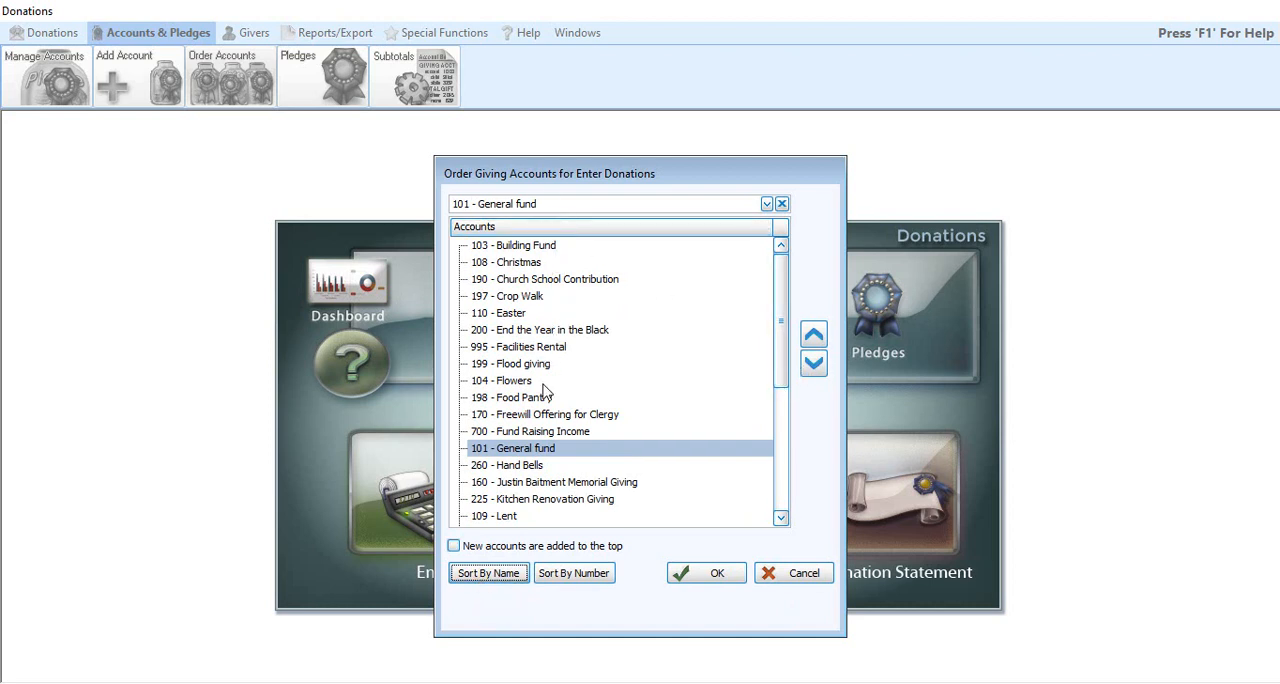
{"action": "left_click", "coordinate": [578, 577]}
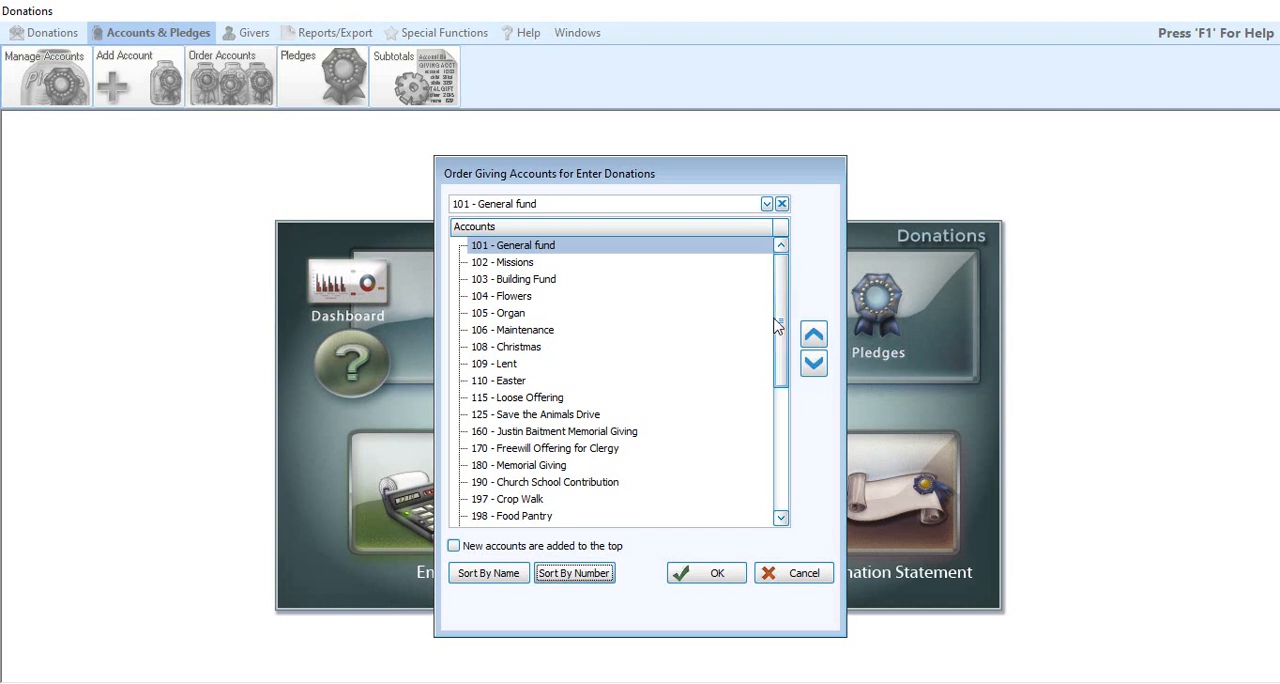
Step: Move 889 - Wildfire Relief Fund to the first place in the giving accounts order and save the order
{"action": "left_click_drag", "start_coordinate": [777, 325], "coordinate": [781, 465]}
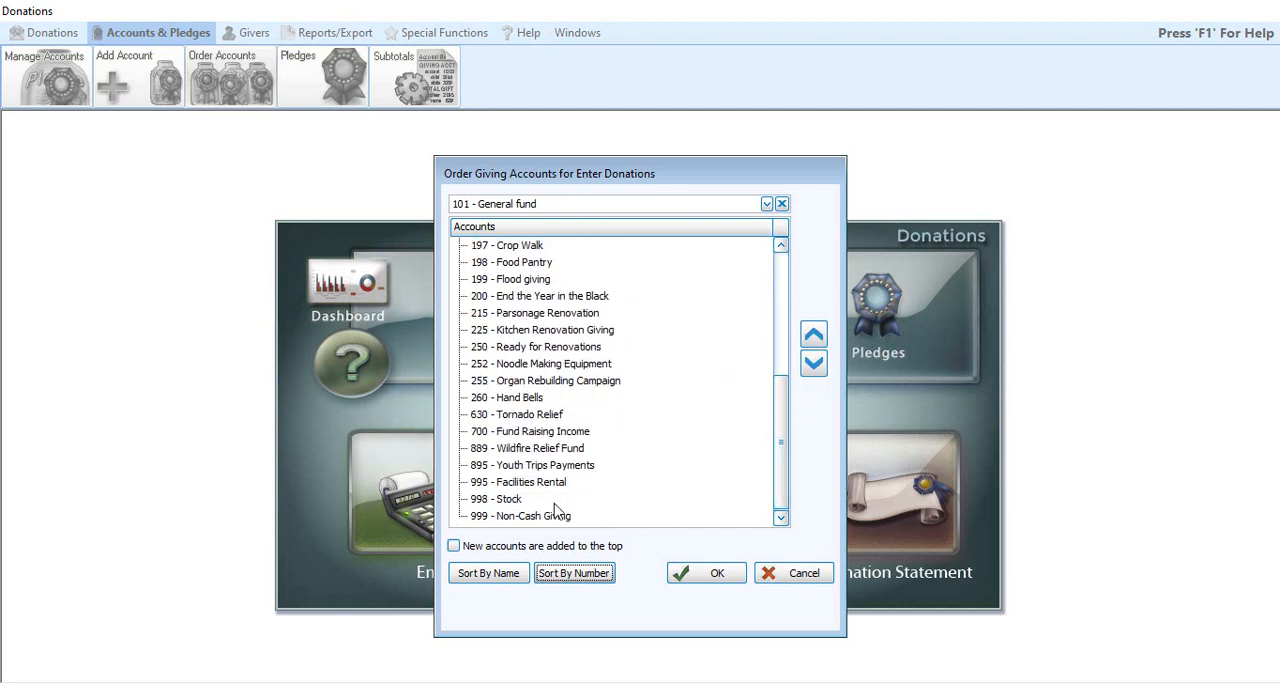
{"action": "left_click", "coordinate": [552, 447]}
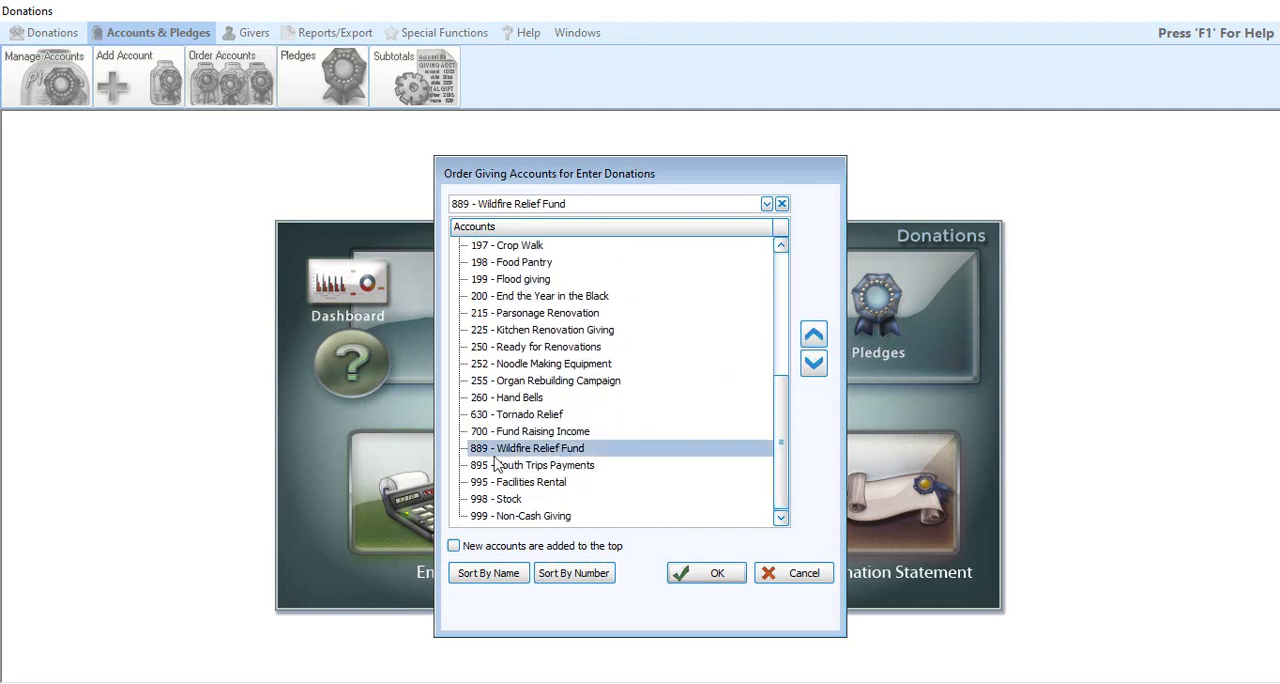
{"action": "left_click", "coordinate": [816, 338]}
{"action": "left_click", "coordinate": [816, 338]}
{"action": "left_click", "coordinate": [816, 338]}
{"action": "left_click", "coordinate": [818, 340]}
{"action": "double_click", "coordinate": [816, 338]}
{"action": "left_click", "coordinate": [816, 338]}
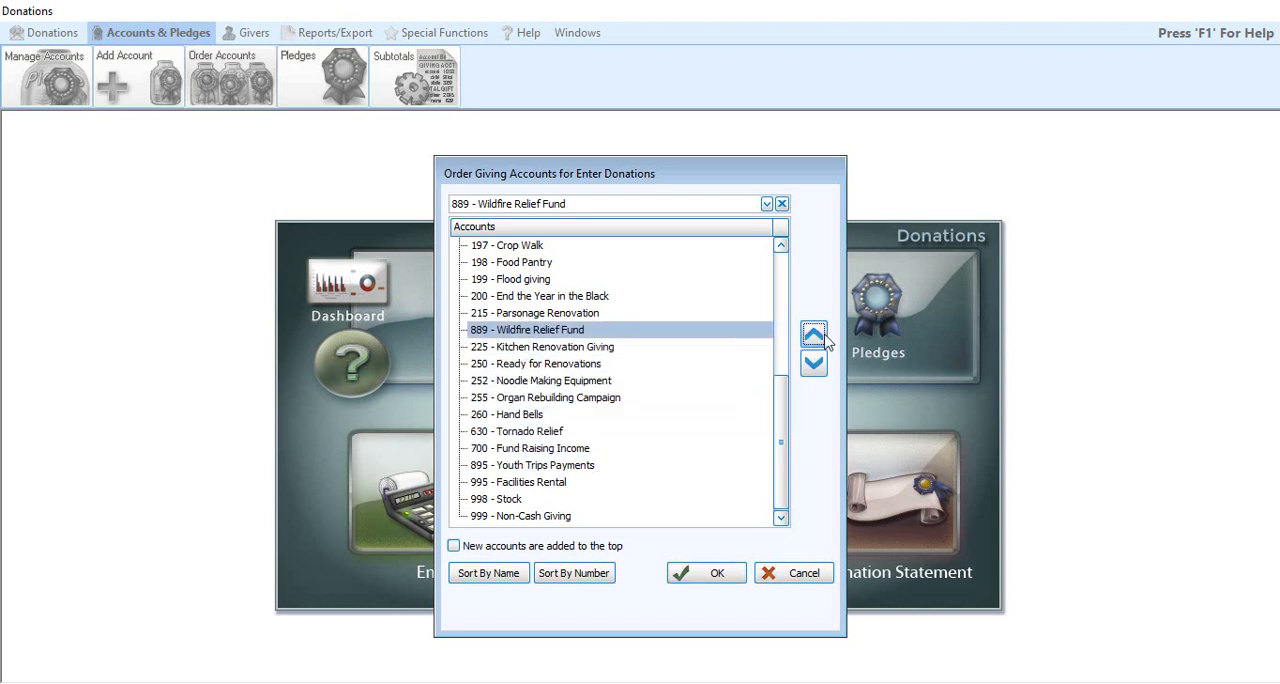
{"action": "double_click", "coordinate": [816, 338]}
{"action": "left_click", "coordinate": [816, 338]}
{"action": "double_click", "coordinate": [816, 338]}
{"action": "double_click", "coordinate": [816, 338]}
{"action": "left_click", "coordinate": [816, 338]}
{"action": "triple_click", "coordinate": [816, 338]}
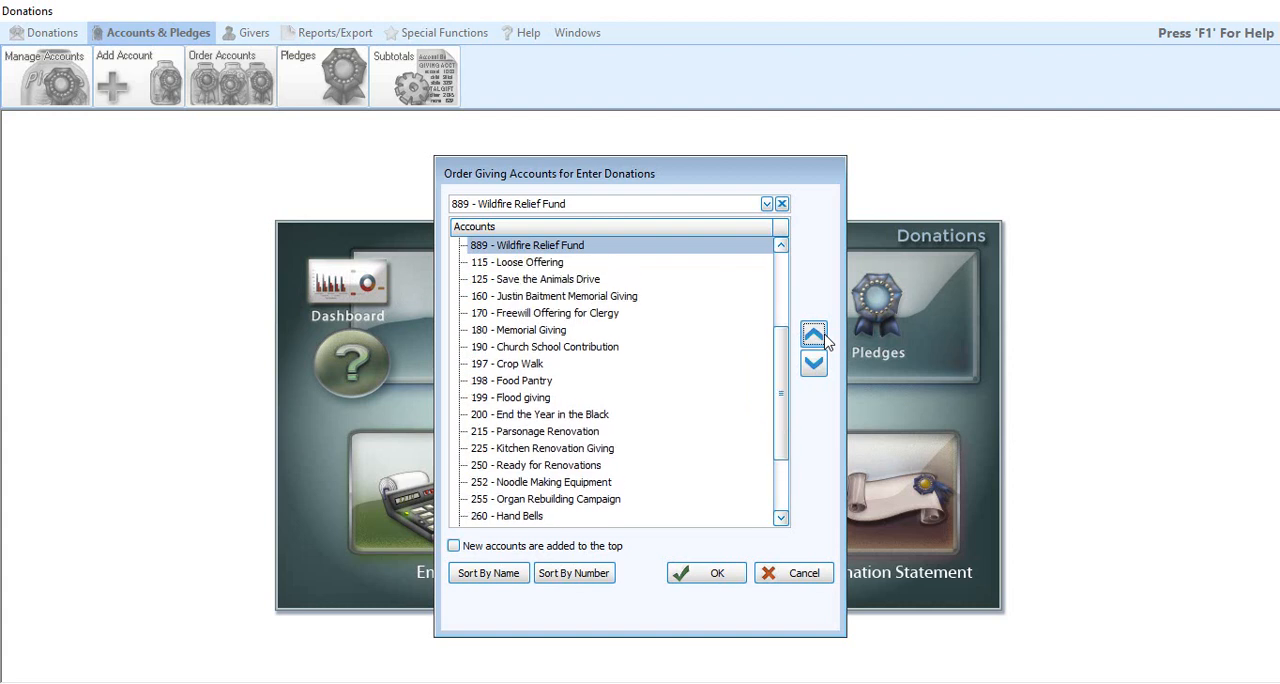
{"action": "triple_click", "coordinate": [816, 338]}
{"action": "triple_click", "coordinate": [816, 338]}
{"action": "triple_click", "coordinate": [816, 338]}
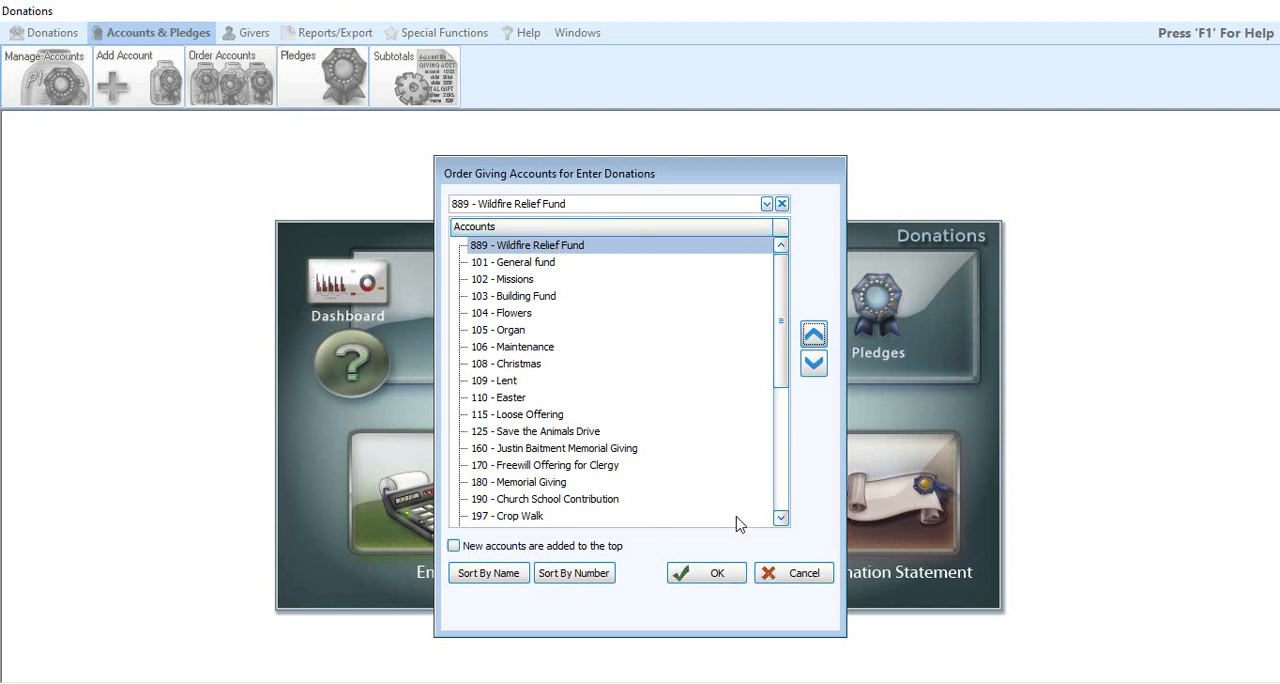
{"action": "left_click", "coordinate": [728, 573]}
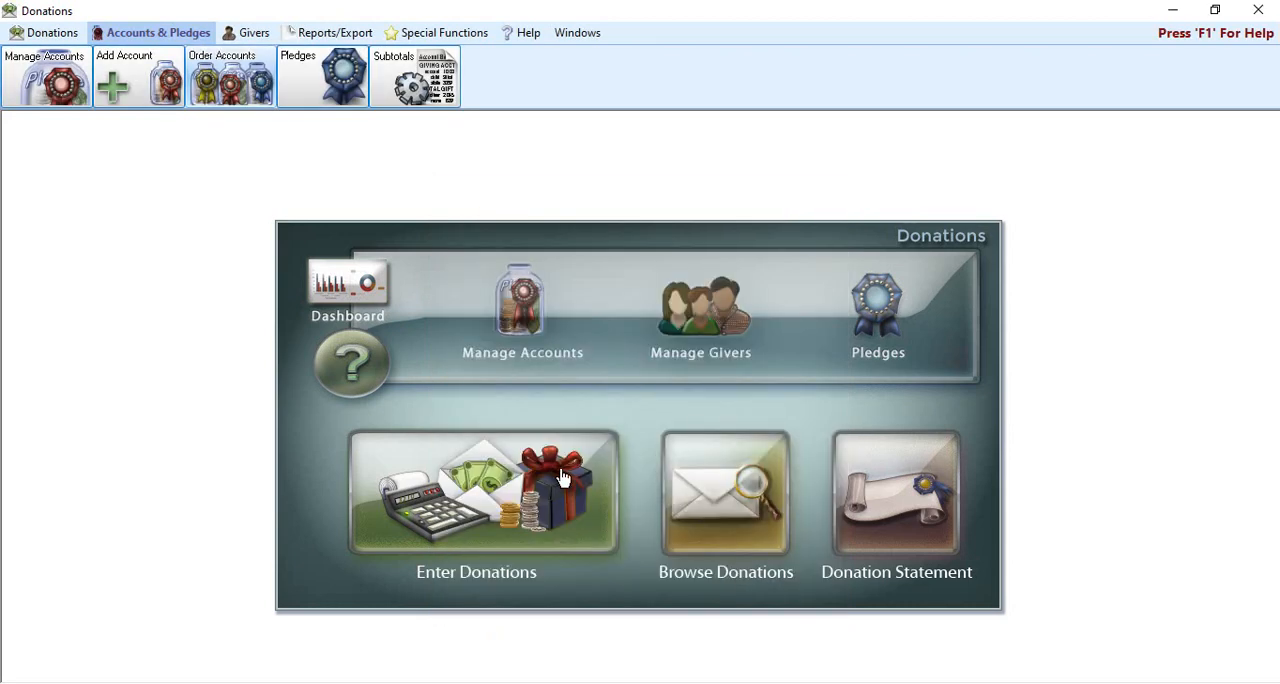
Step: Begin a donation entry dated 09/06/2020 for the first listed giver to check the new account order
{"action": "left_click", "coordinate": [562, 478]}
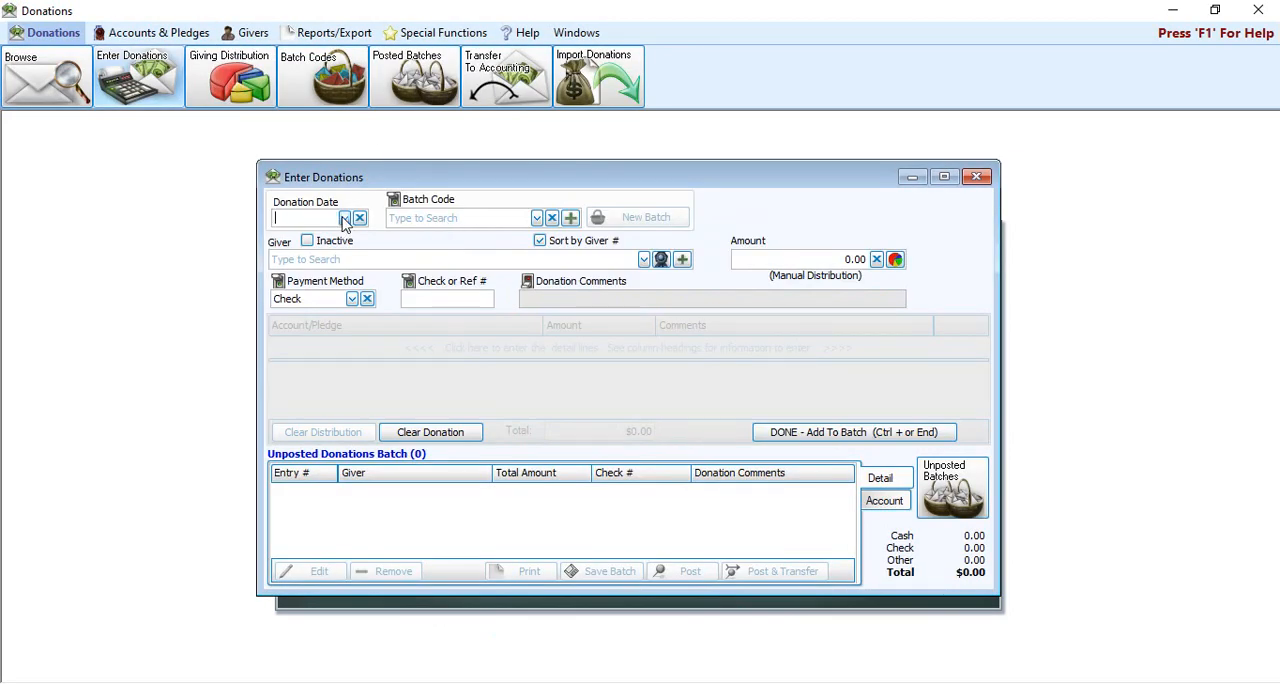
{"action": "left_click", "coordinate": [344, 218]}
{"action": "left_click", "coordinate": [294, 322]}
{"action": "left_click", "coordinate": [320, 258]}
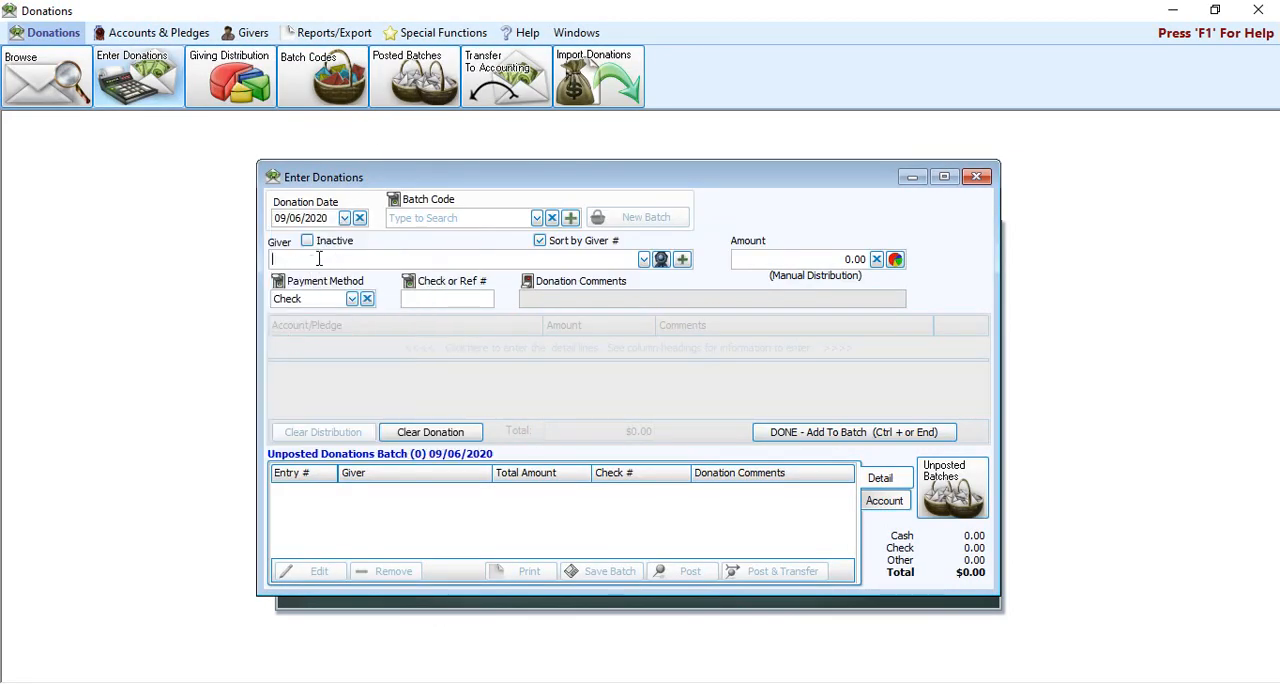
{"action": "left_click", "coordinate": [644, 259]}
{"action": "left_click", "coordinate": [478, 305]}
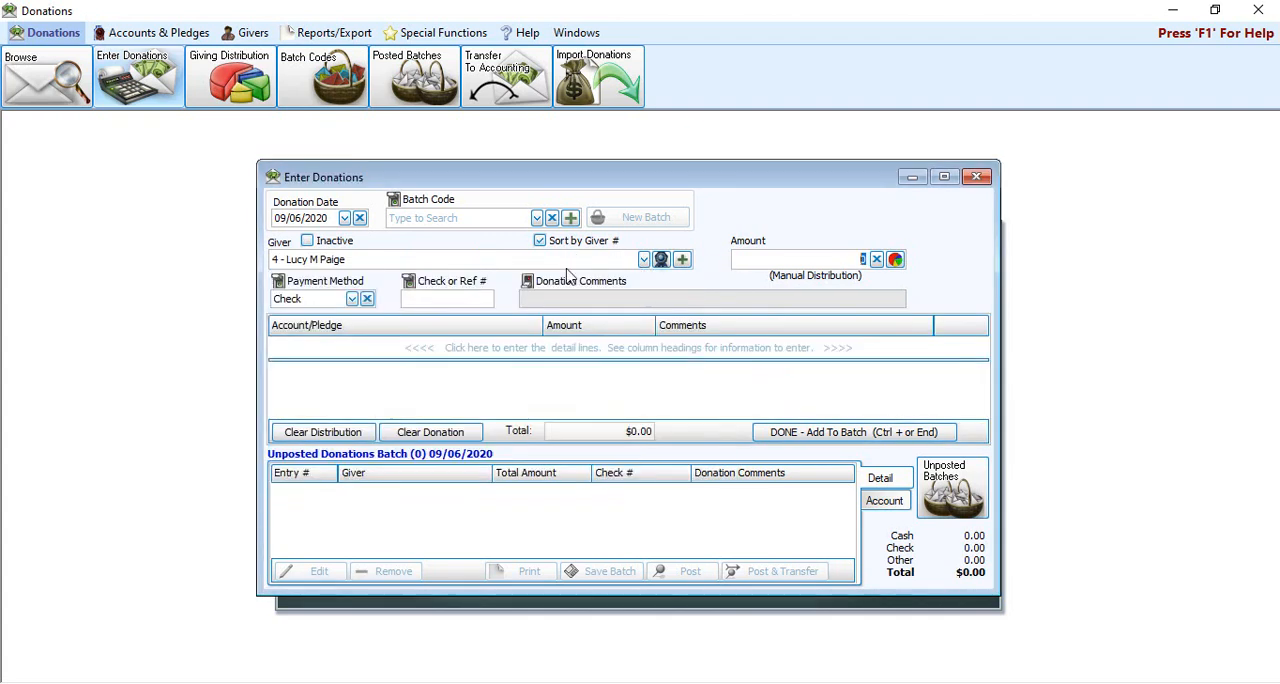
Step: Set the donation amount to 100 and examine the reordered account choices in the distribution line
{"action": "type", "text": "100"}
{"action": "key", "text": "Tab"}
{"action": "key", "text": "Tab"}
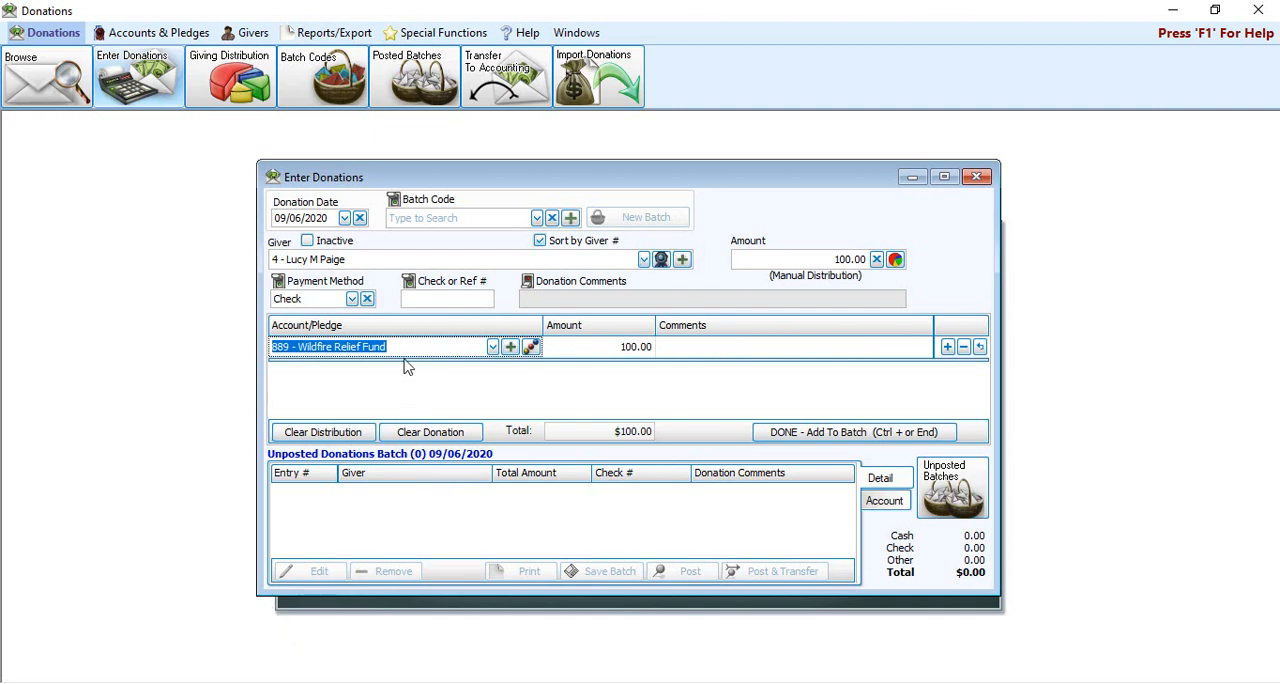
{"action": "left_click", "coordinate": [493, 346]}
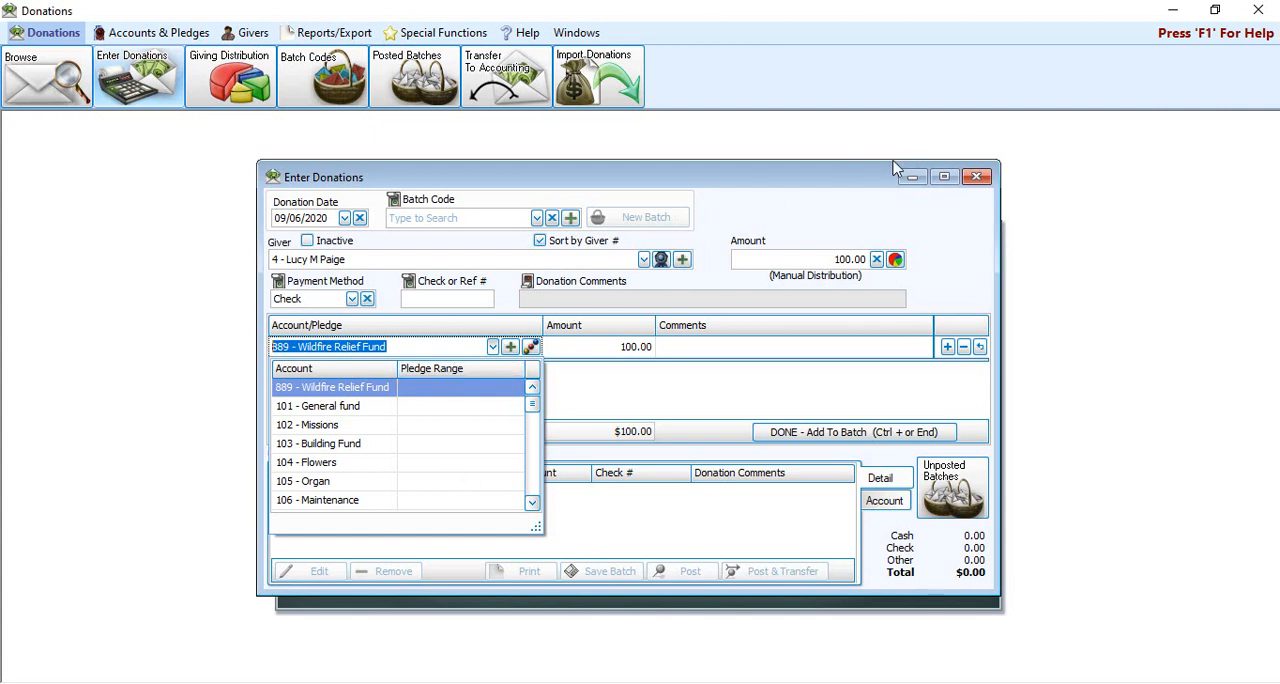
Step: Clear the unsaved donation and close the Enter Donations window
{"action": "left_click", "coordinate": [825, 182]}
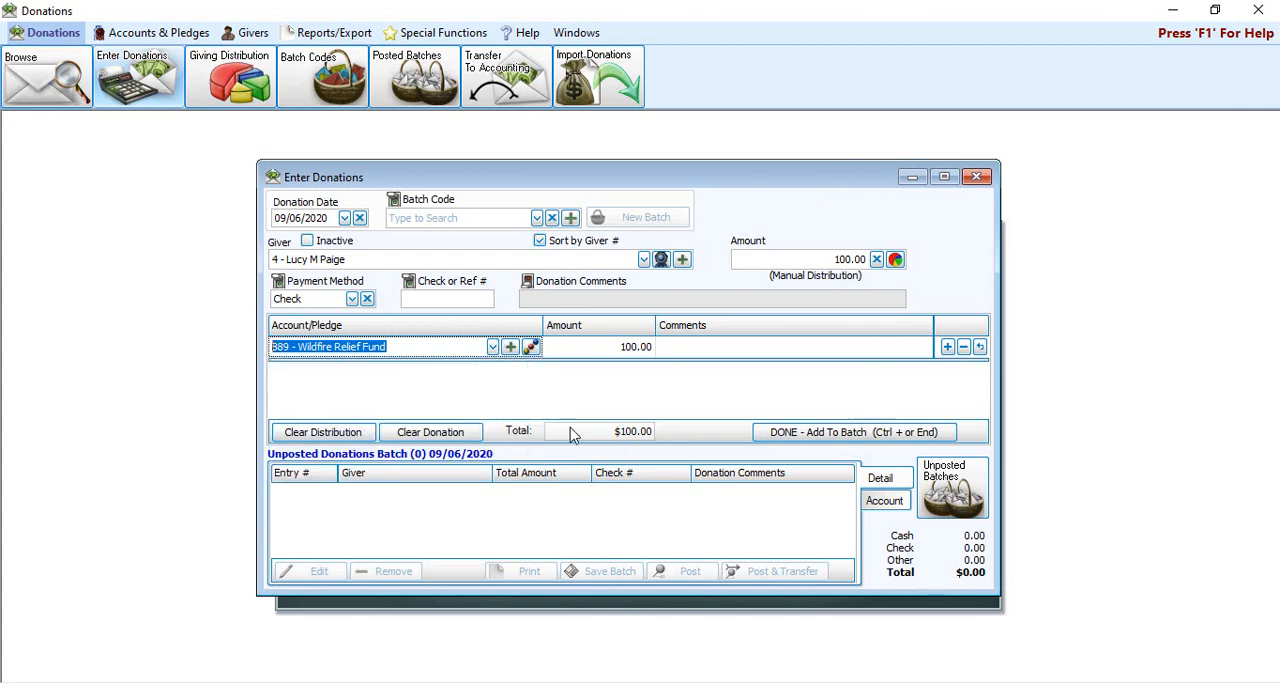
{"action": "left_click", "coordinate": [430, 432]}
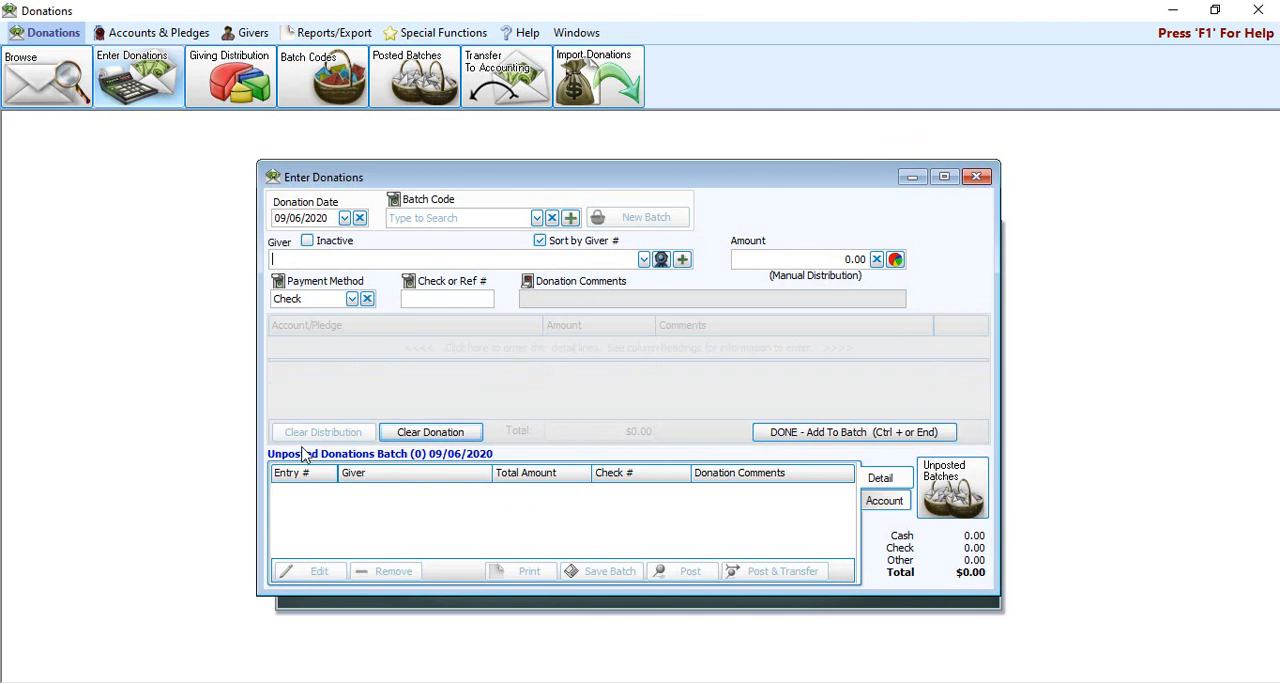
{"action": "left_click", "coordinate": [977, 176]}
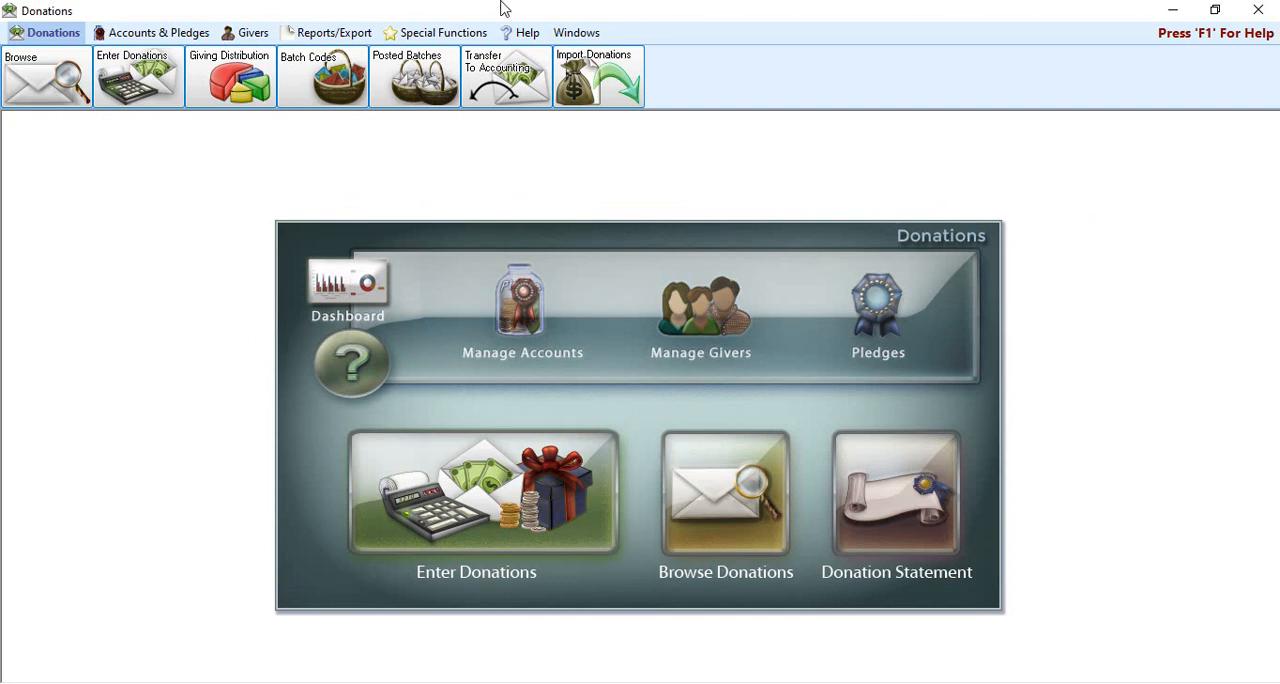
Step: Preview the List Account Balances report for January to December 2020
{"action": "left_click", "coordinate": [172, 32]}
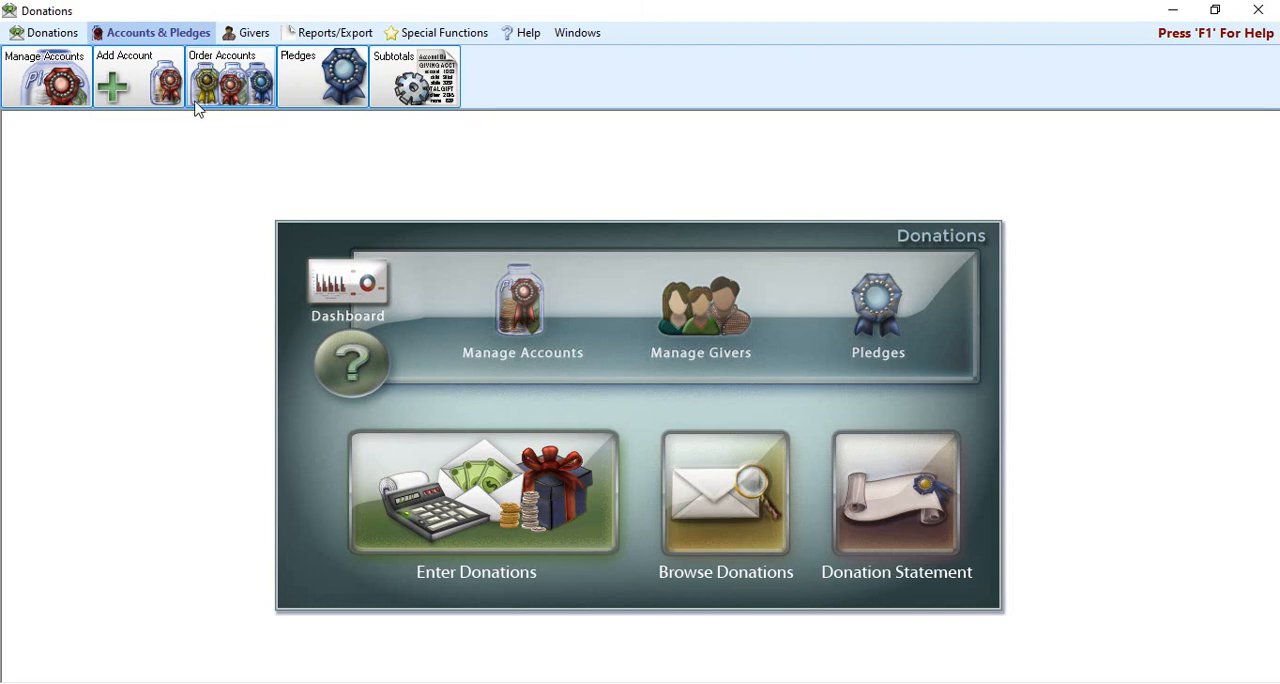
{"action": "left_click", "coordinate": [364, 32]}
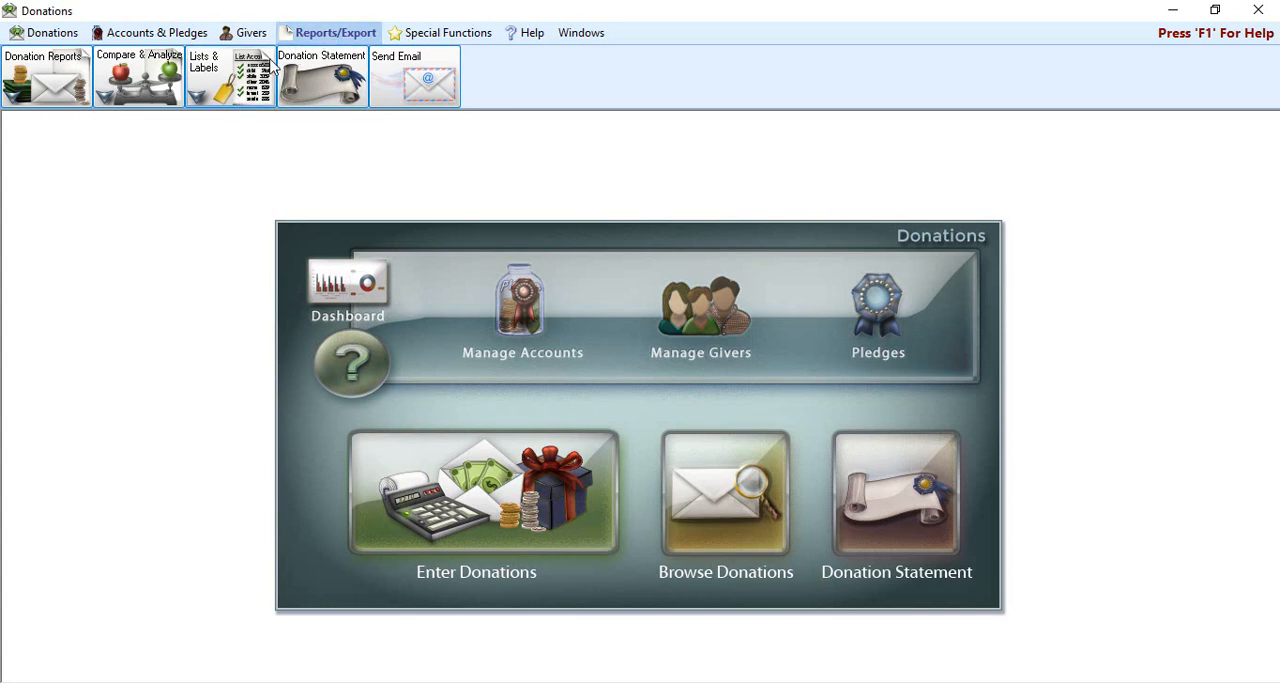
{"action": "left_click", "coordinate": [235, 85]}
{"action": "left_click", "coordinate": [265, 124]}
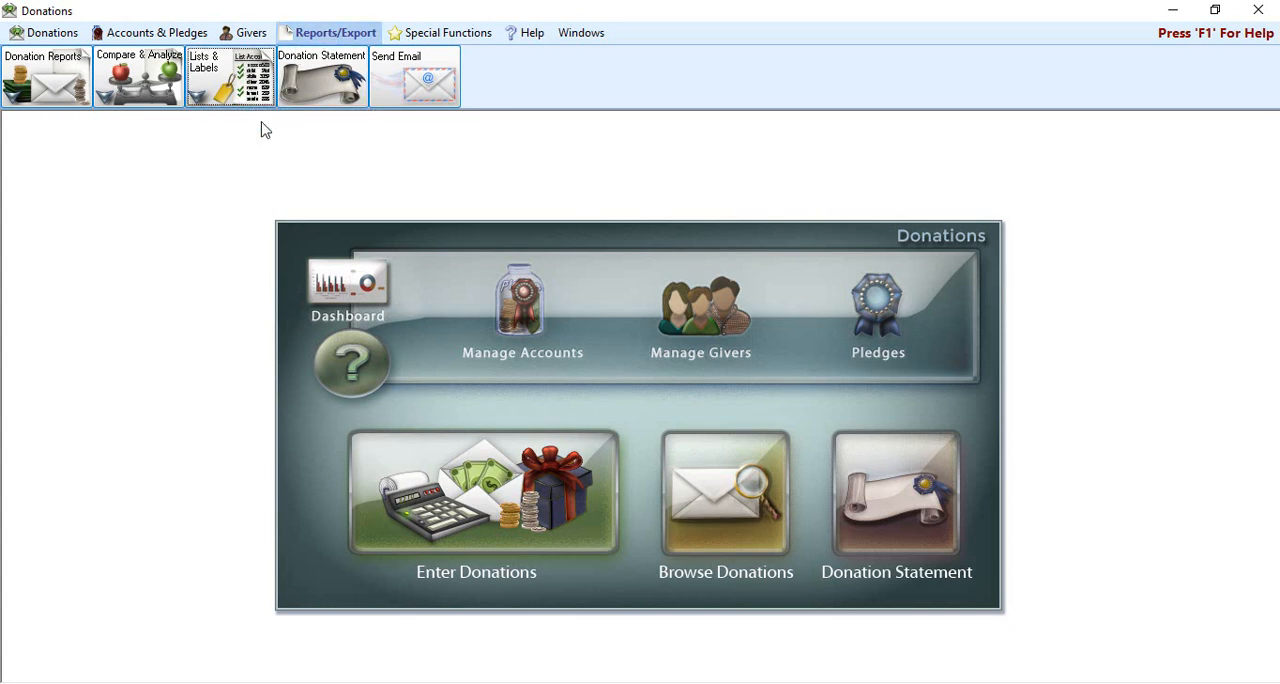
{"action": "left_click", "coordinate": [948, 589]}
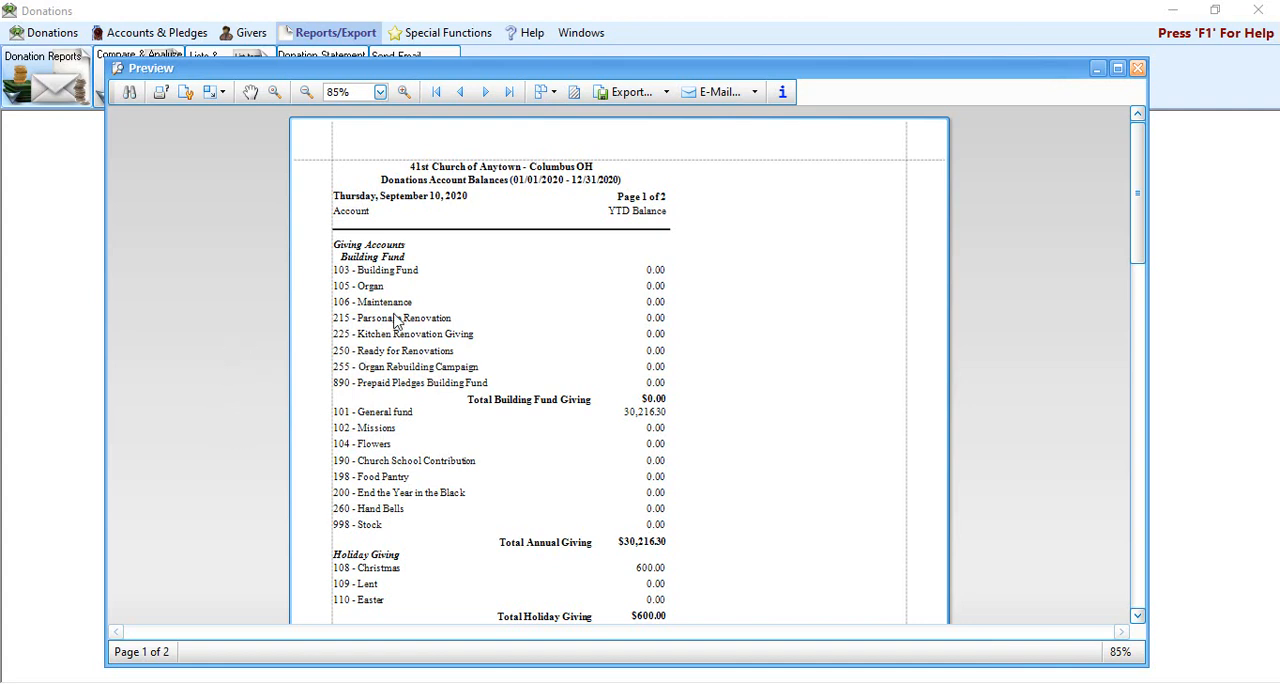
Step: Examine how the giving accounts are grouped under headers and subtotals in the report, and close the preview and report window
{"action": "scroll", "coordinate": [420, 358], "scroll_direction": "down", "scroll_amount": 2}
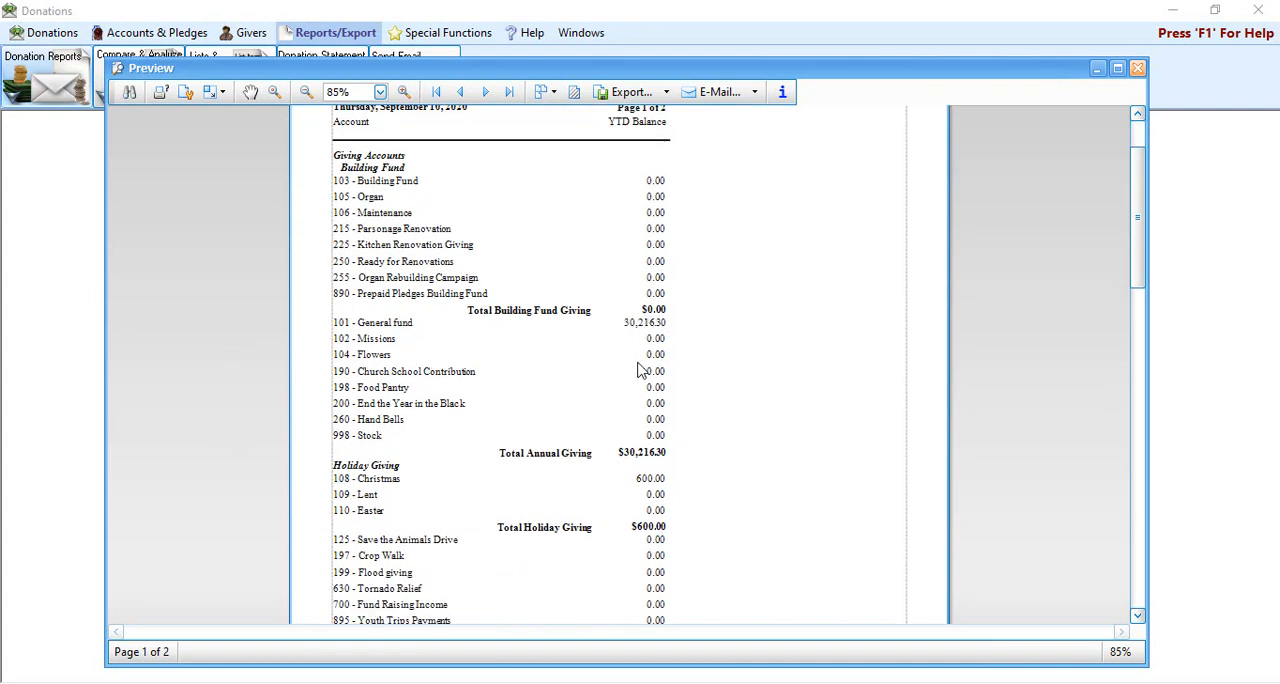
{"action": "scroll", "coordinate": [654, 488], "scroll_direction": "down", "scroll_amount": 3}
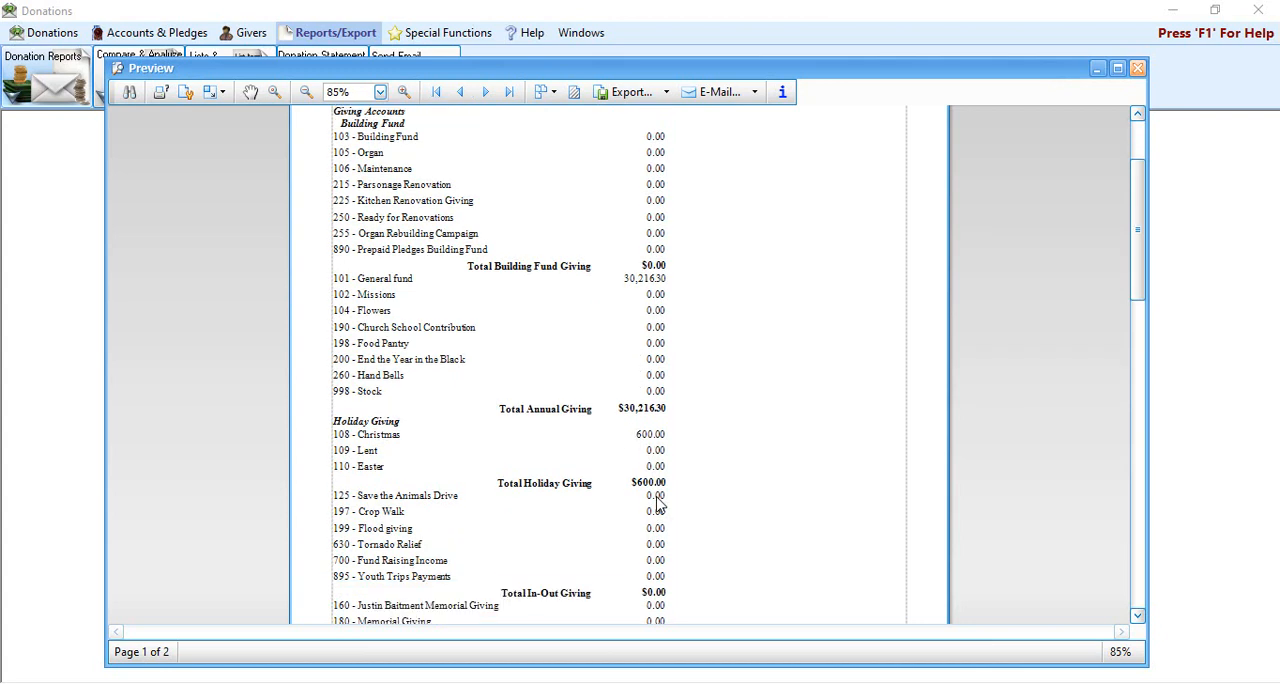
{"action": "scroll", "coordinate": [655, 505], "scroll_direction": "down", "scroll_amount": 3}
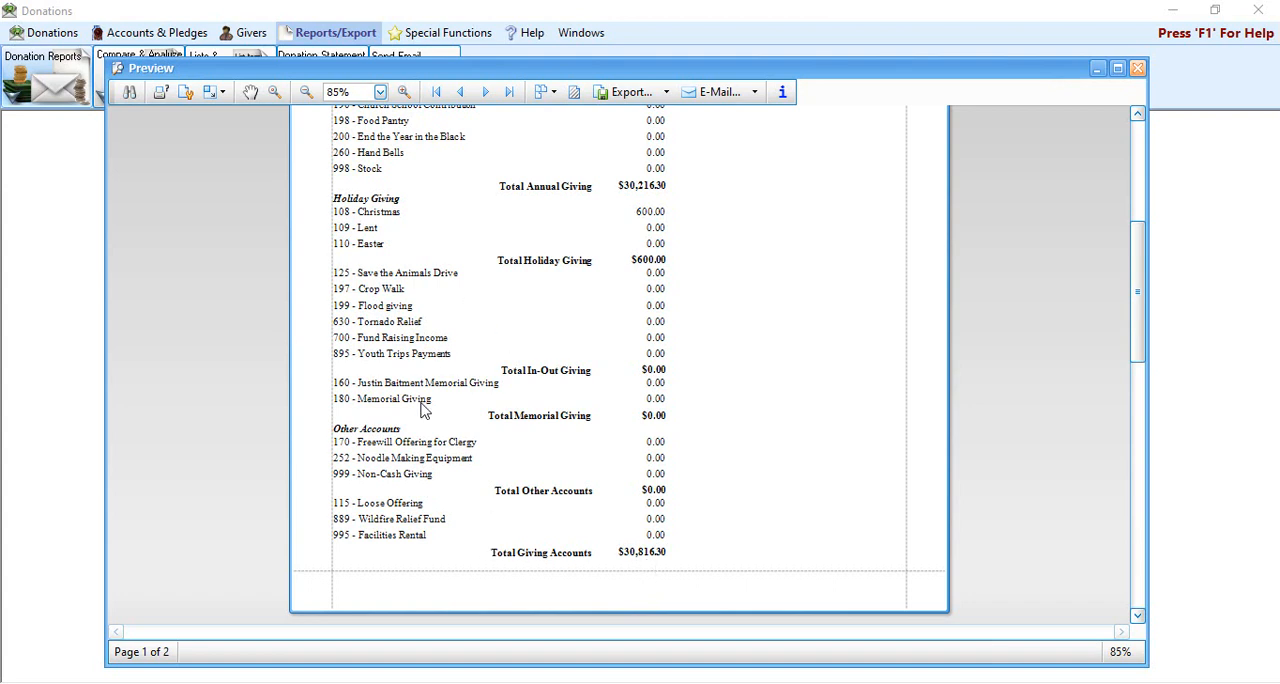
{"action": "scroll", "coordinate": [472, 478], "scroll_direction": "up", "scroll_amount": 8}
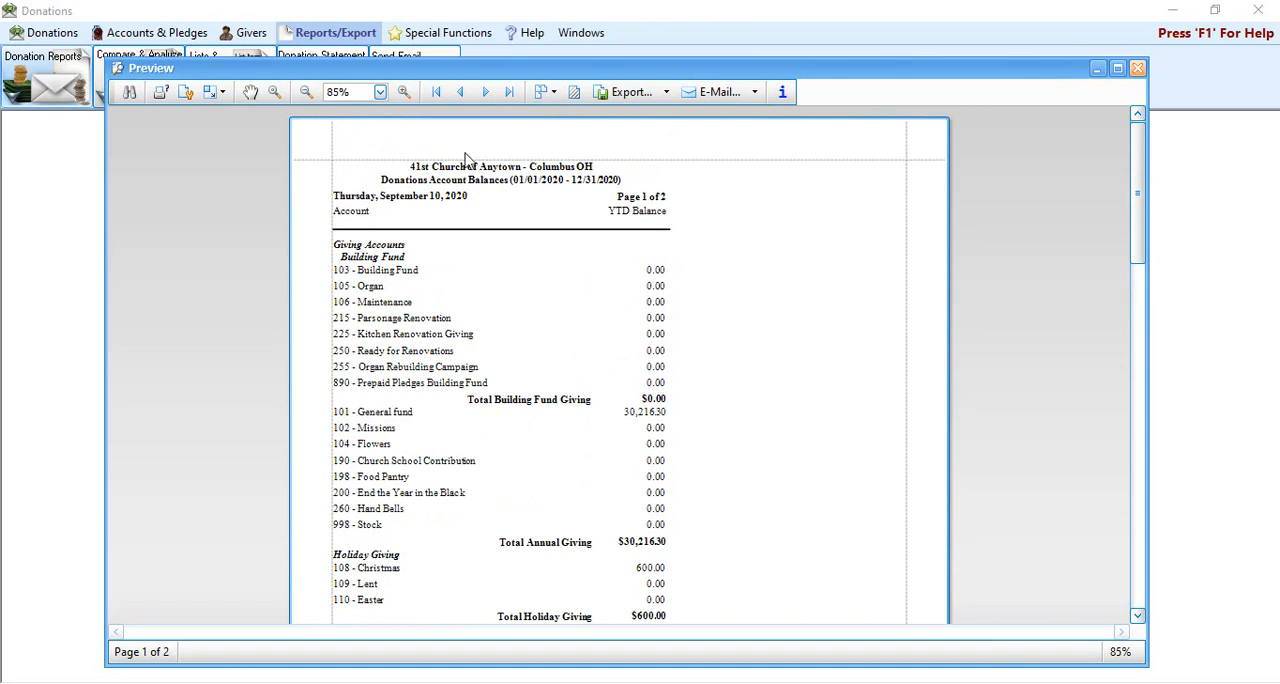
{"action": "left_click", "coordinate": [1137, 72]}
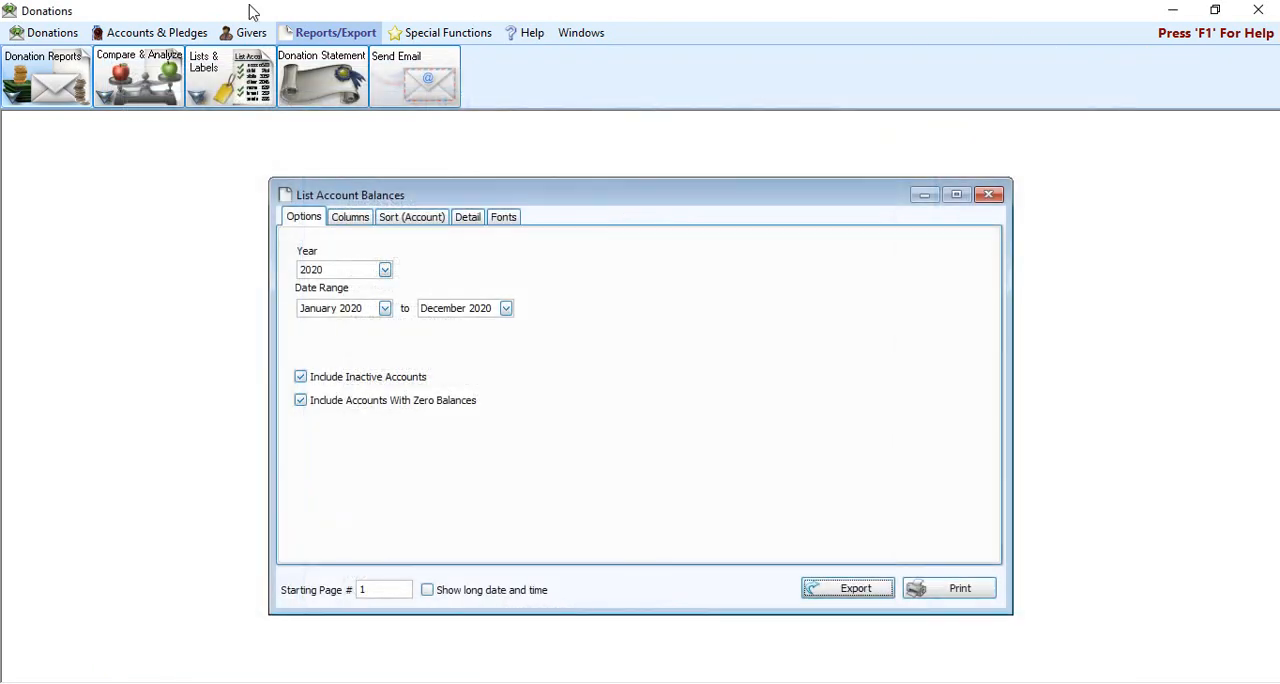
{"action": "left_click", "coordinate": [988, 196]}
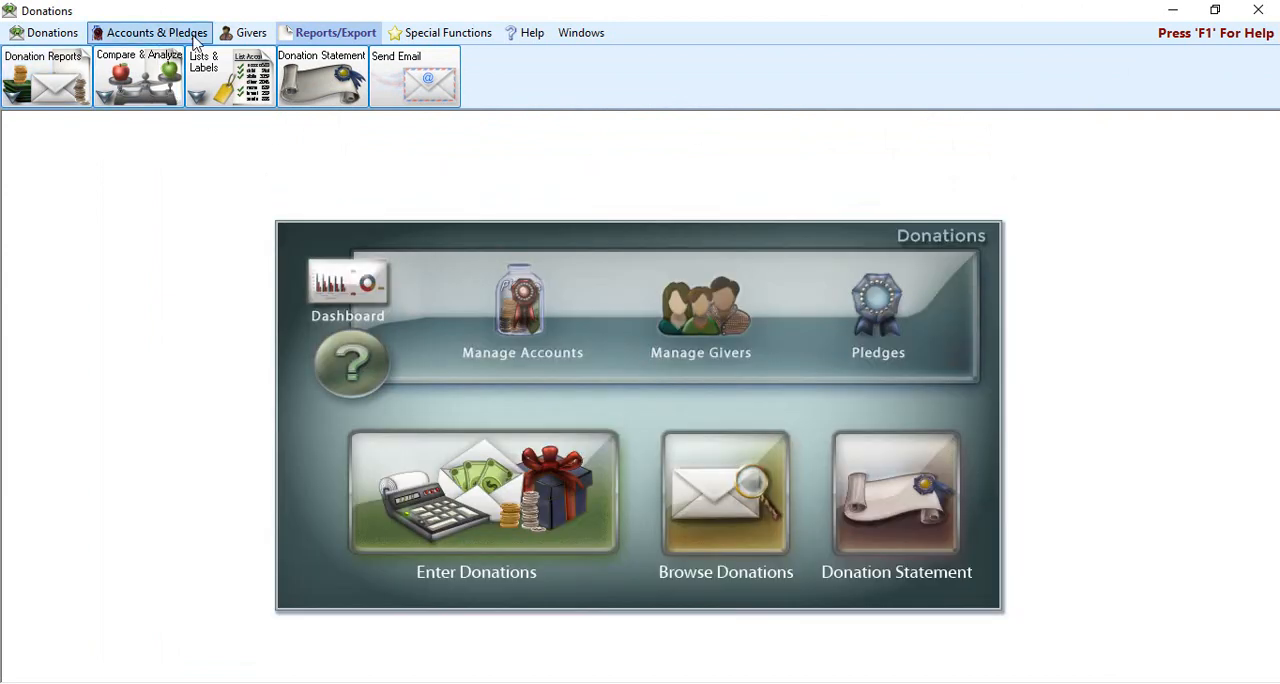
Step: Add a subtotal named Total Disaster Relief under Total Giving Accounts, displayed as a header with the text Disaster Relief
{"action": "left_click", "coordinate": [195, 38]}
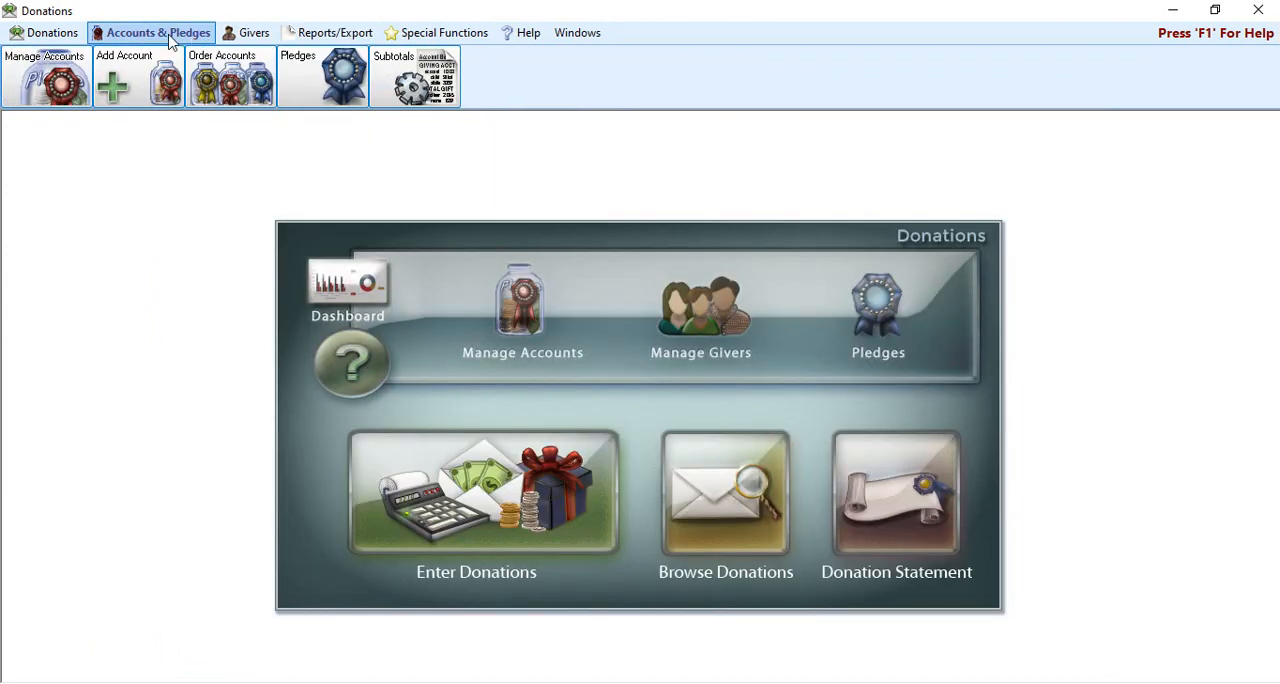
{"action": "left_click", "coordinate": [428, 89]}
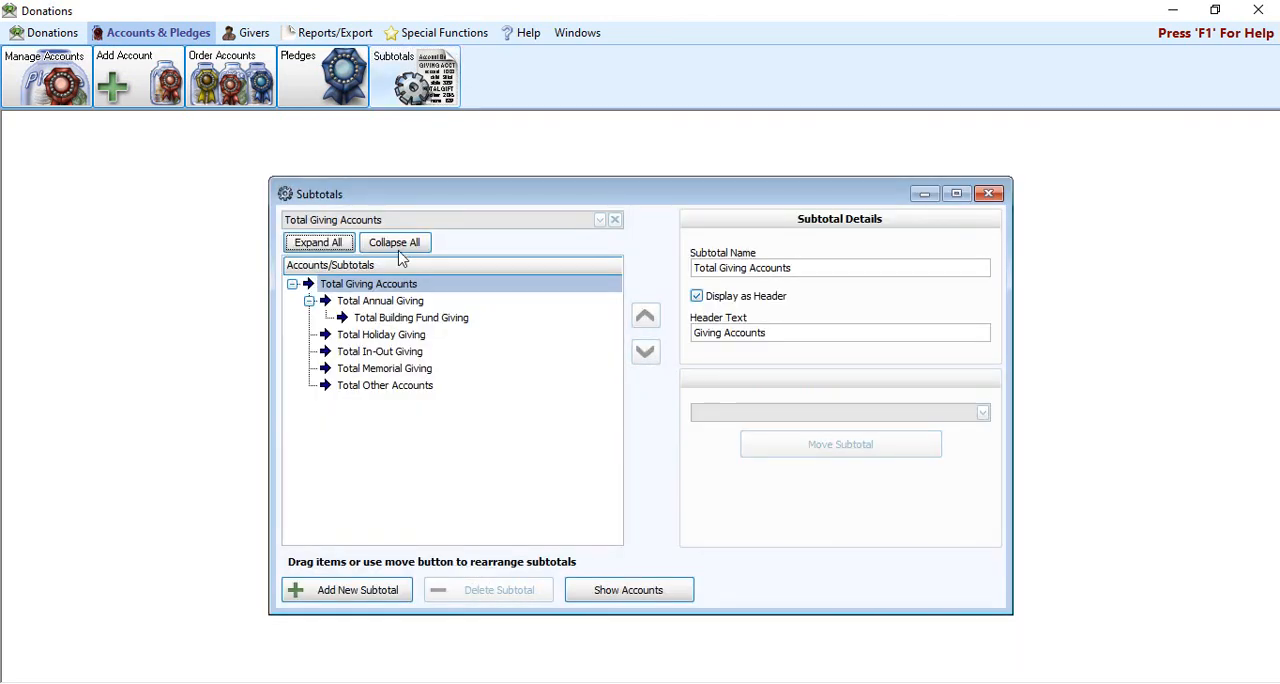
{"action": "left_click", "coordinate": [294, 284]}
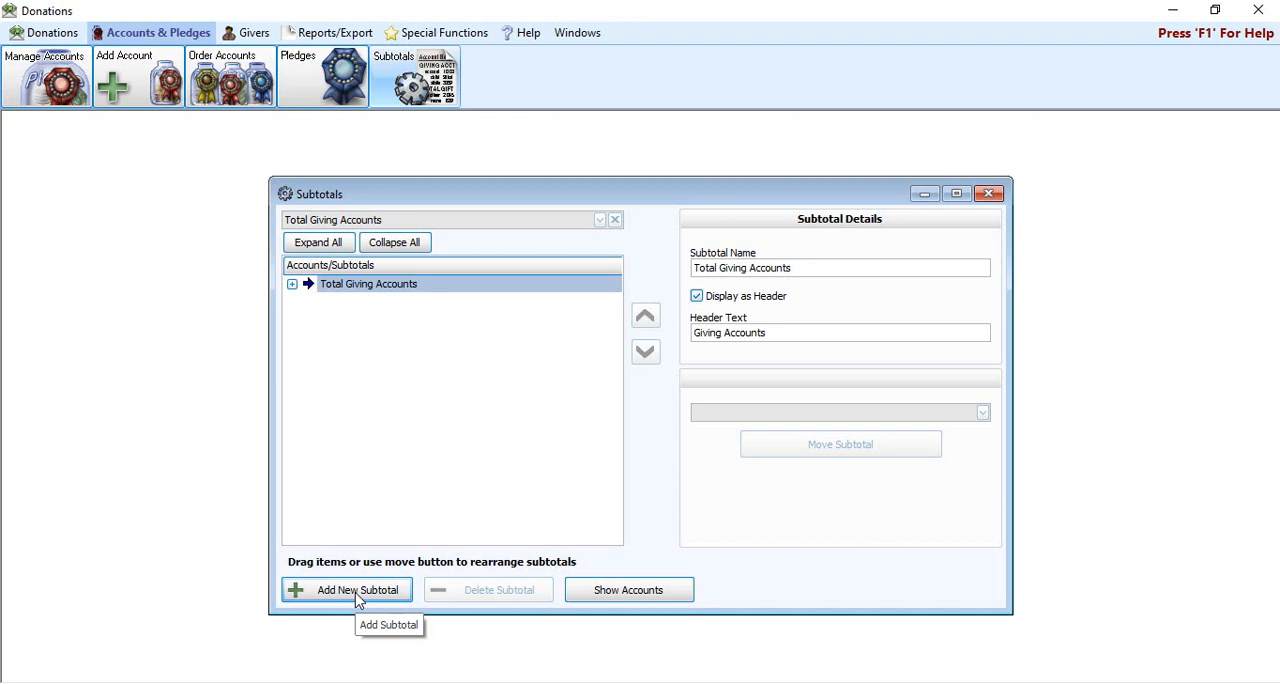
{"action": "left_click", "coordinate": [295, 285]}
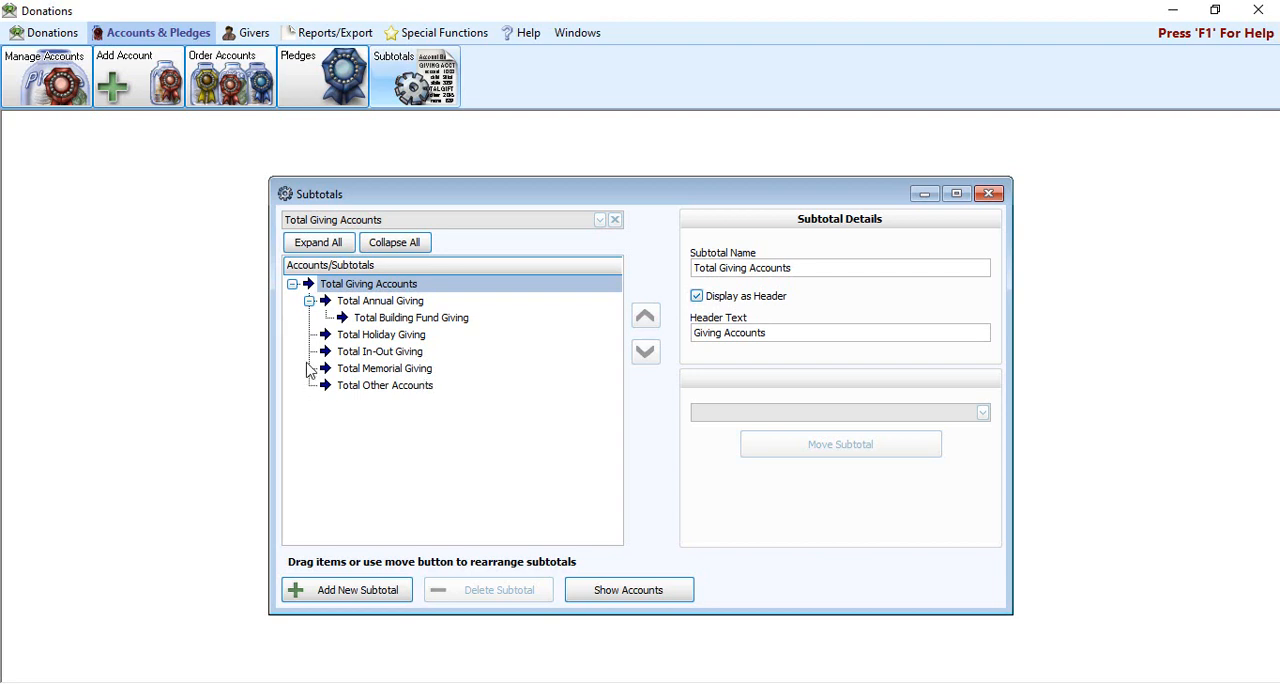
{"action": "left_click", "coordinate": [388, 596]}
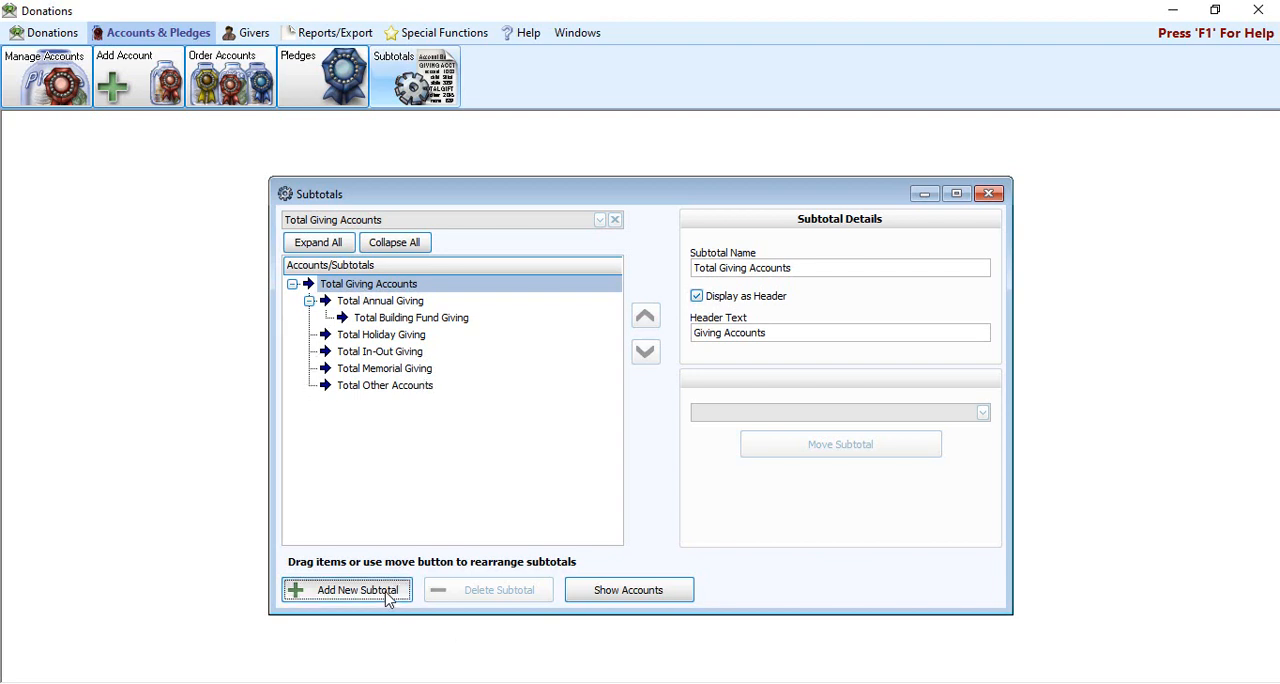
{"action": "left_click", "coordinate": [797, 265]}
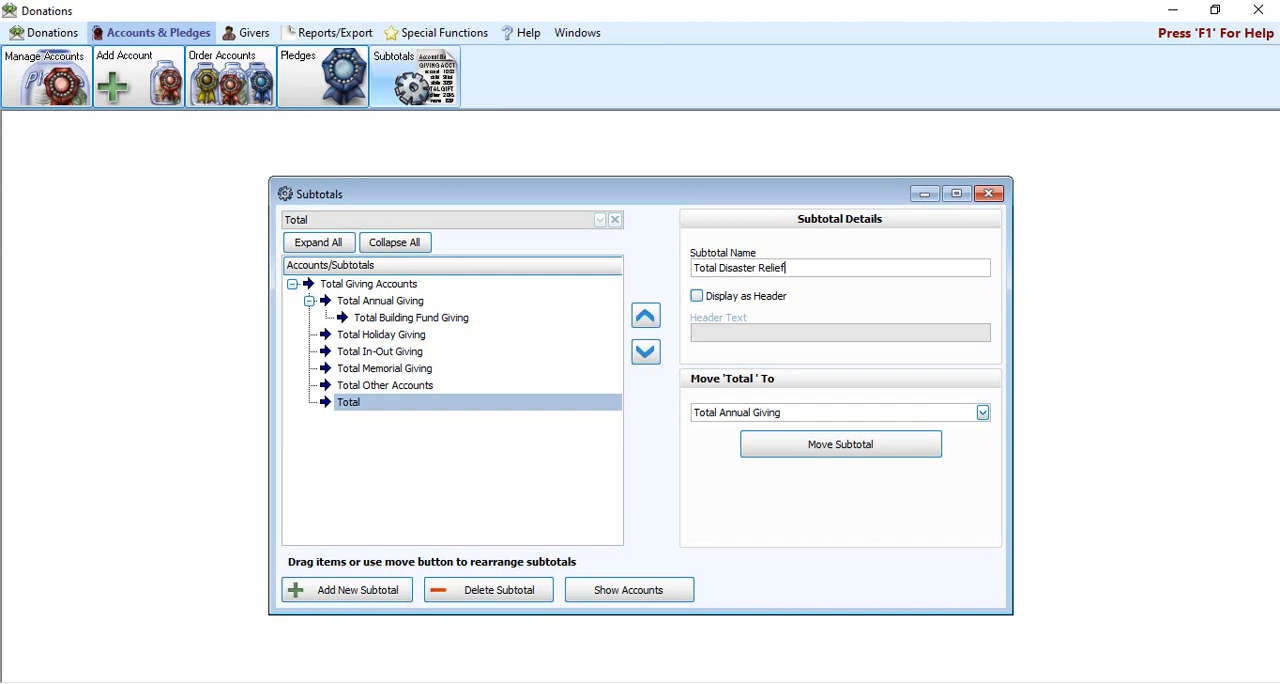
{"action": "left_click", "coordinate": [742, 300]}
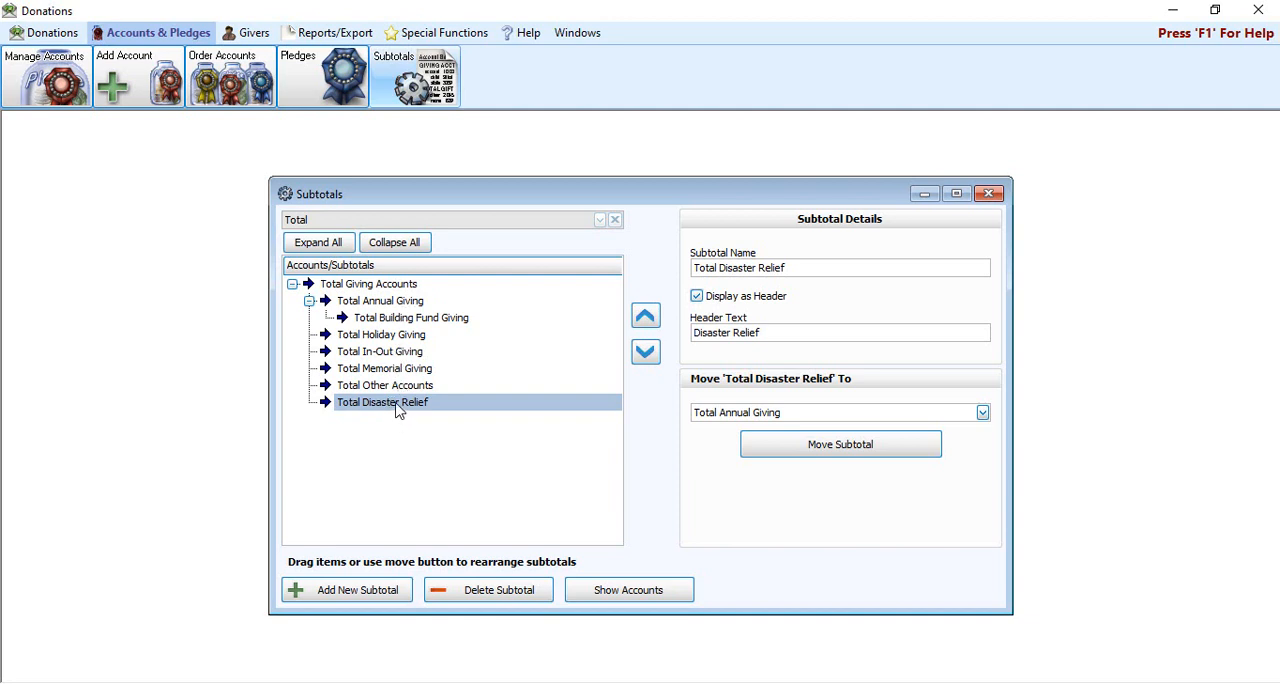
Step: Move the Total Disaster Relief subtotal up three places, directly above Total In-Out Giving
{"action": "left_click", "coordinate": [646, 318]}
{"action": "left_click", "coordinate": [648, 320]}
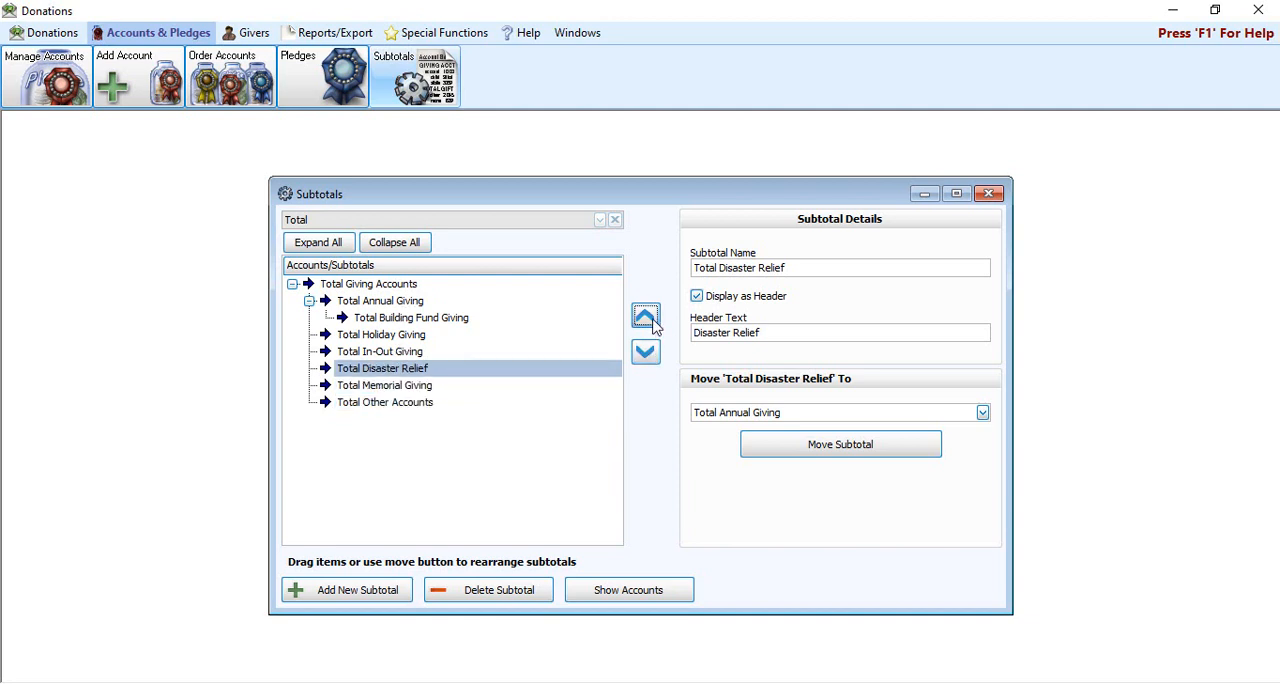
{"action": "left_click", "coordinate": [646, 318]}
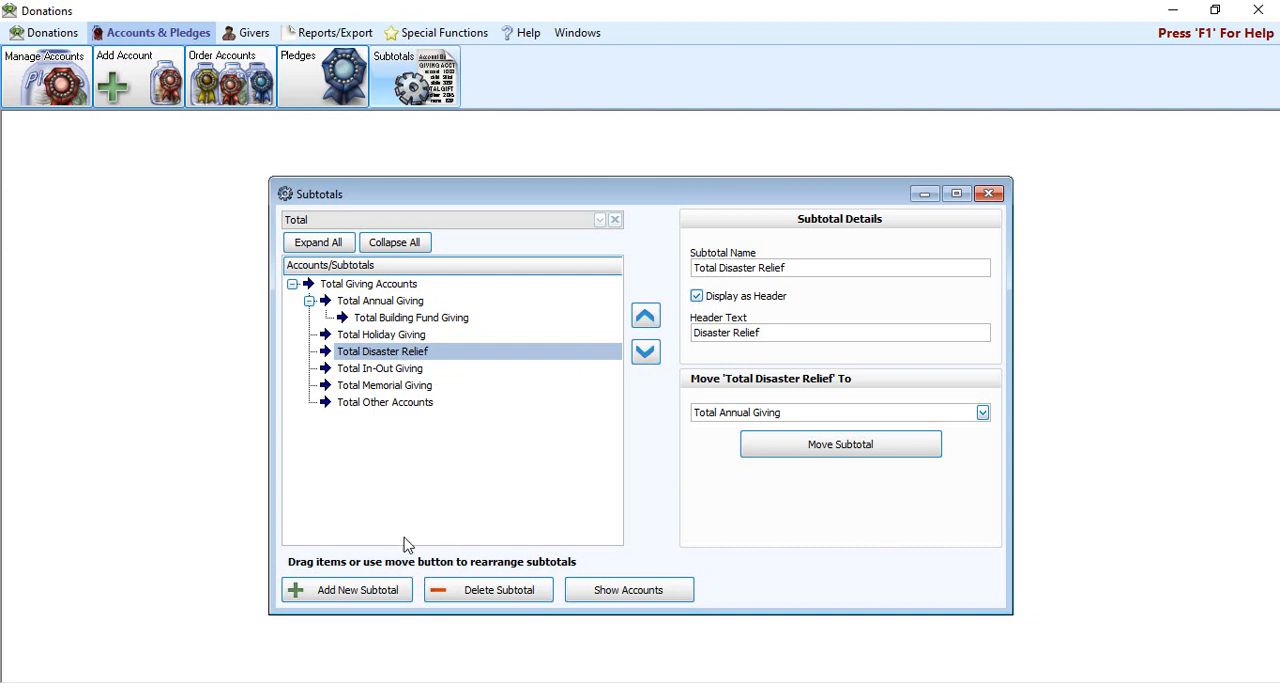
Step: Show the accounts in the maximized Subtotals window and collapse the Total Annual Giving and Total Holiday Giving groups
{"action": "left_click", "coordinate": [618, 594]}
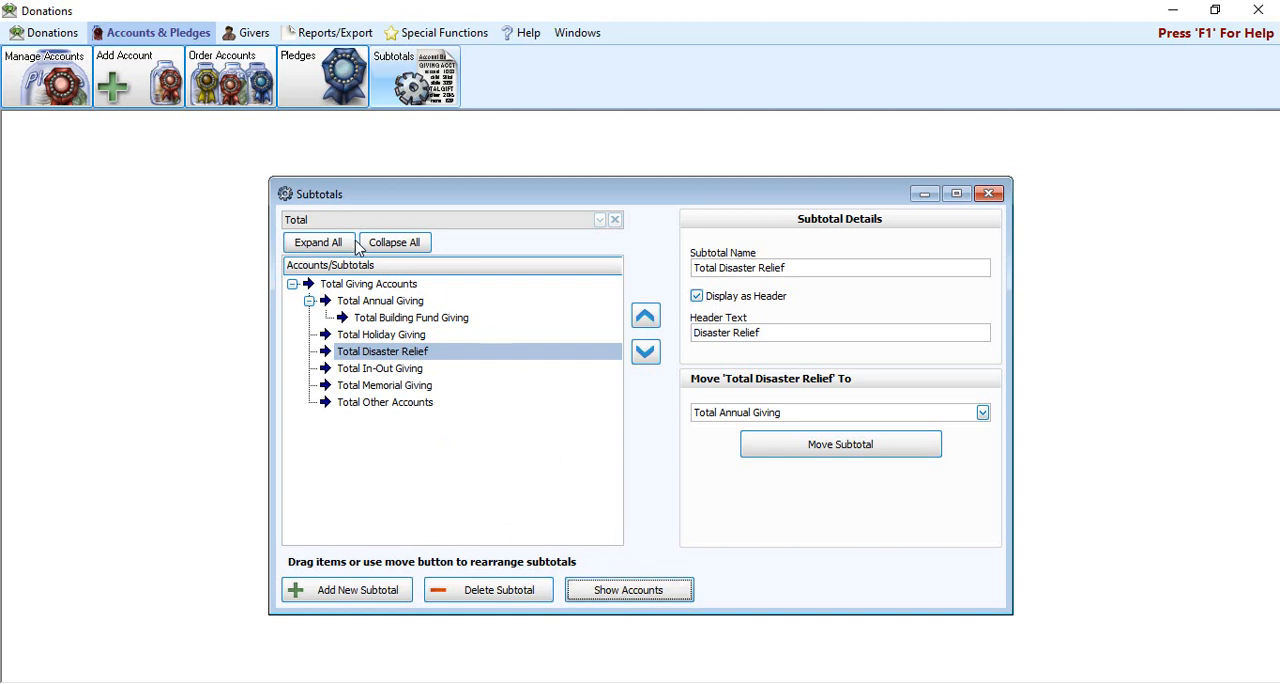
{"action": "left_click", "coordinate": [674, 597]}
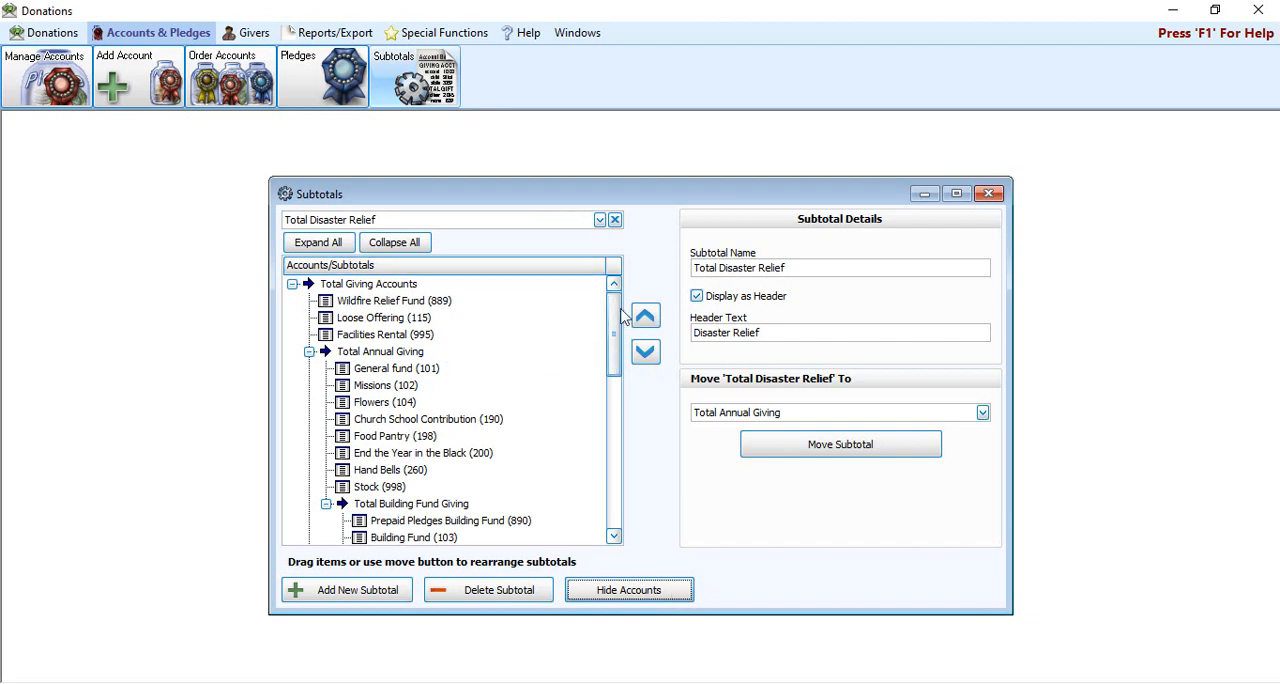
{"action": "left_click", "coordinate": [957, 196]}
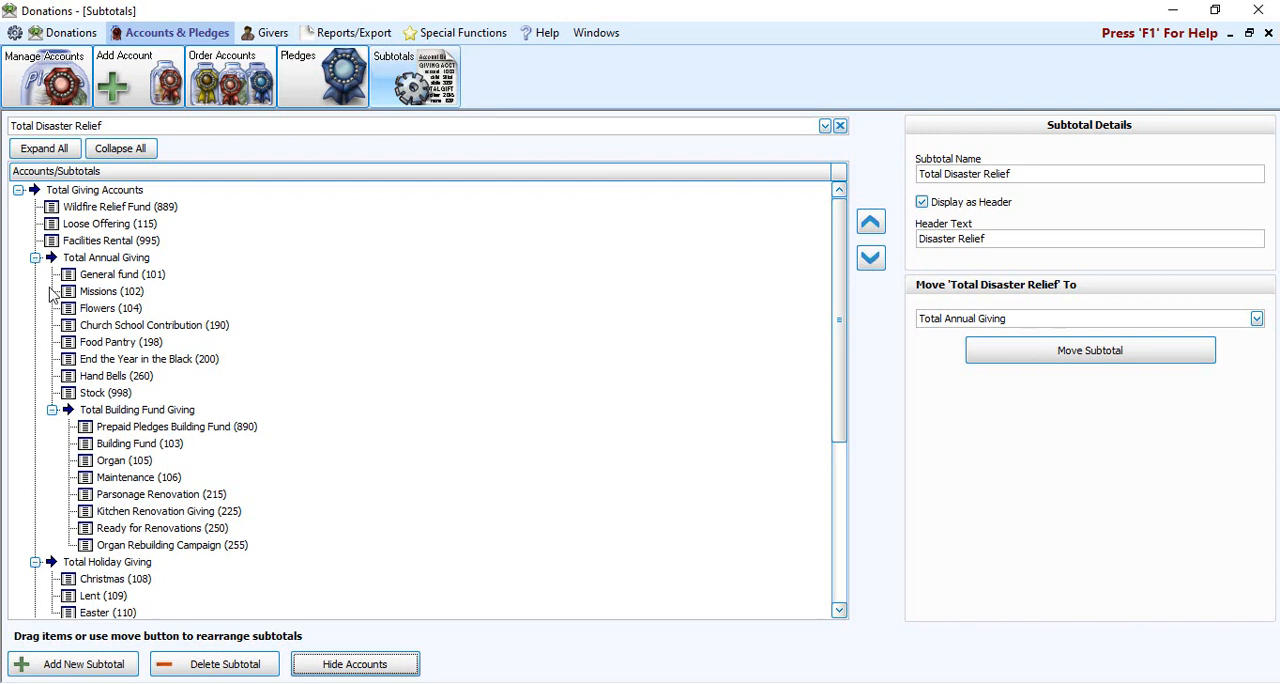
{"action": "left_click", "coordinate": [35, 258]}
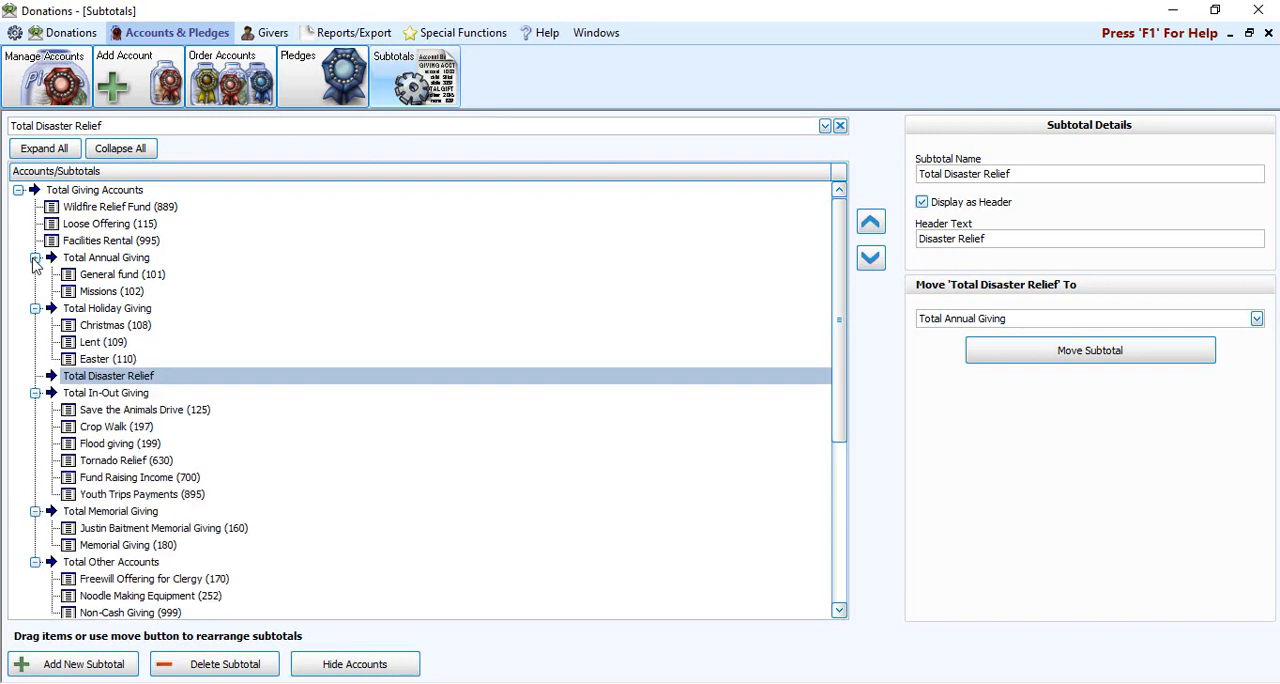
{"action": "left_click", "coordinate": [35, 275]}
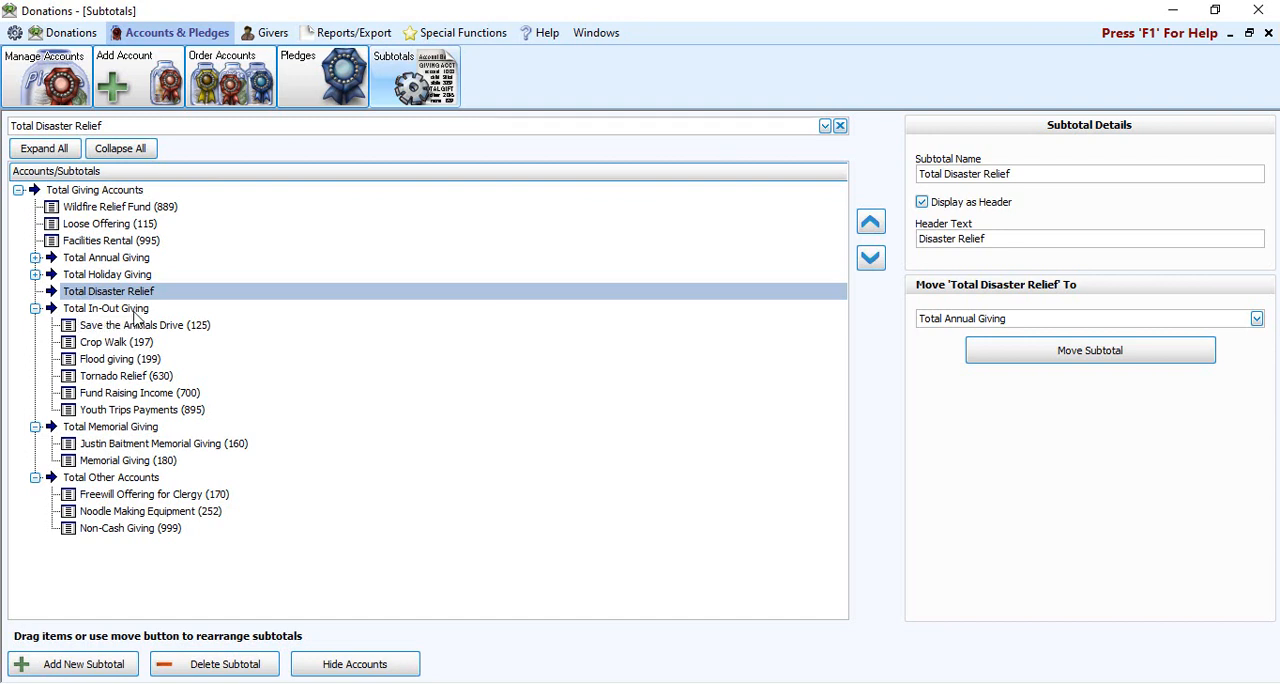
Step: Move the Flood giving (199) account from Total In-Out Giving into Total Disaster Relief
{"action": "left_click", "coordinate": [142, 378]}
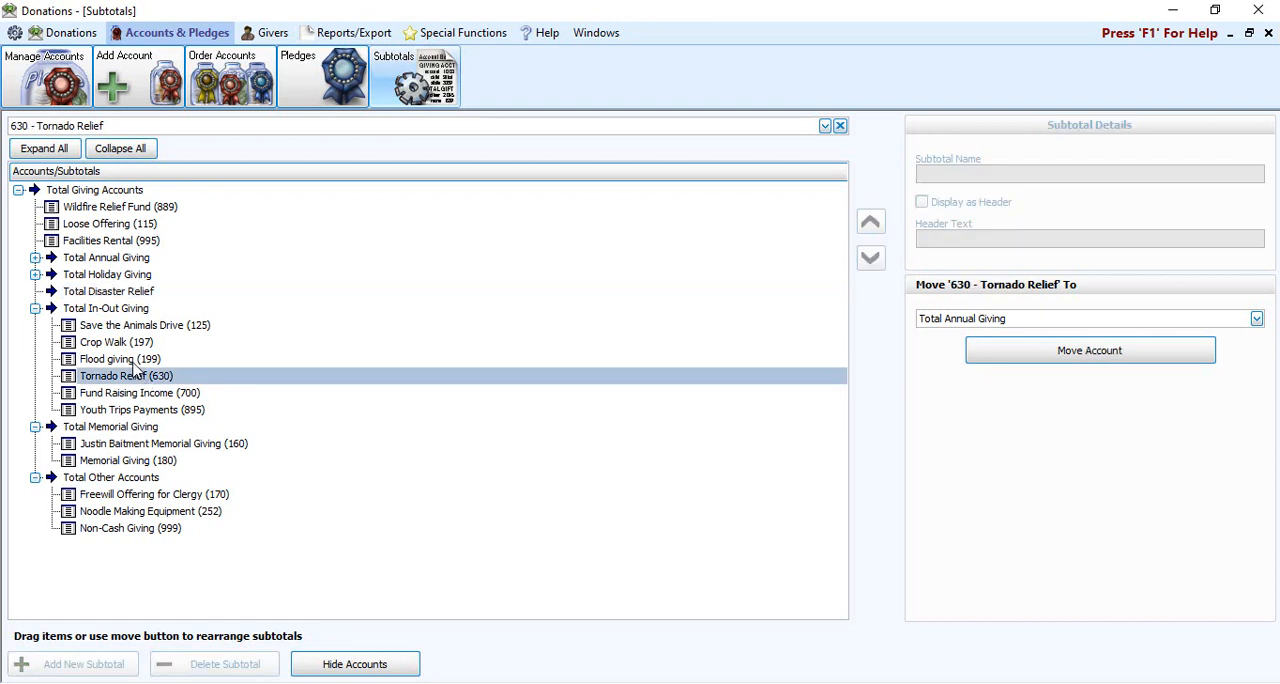
{"action": "left_click", "coordinate": [136, 360]}
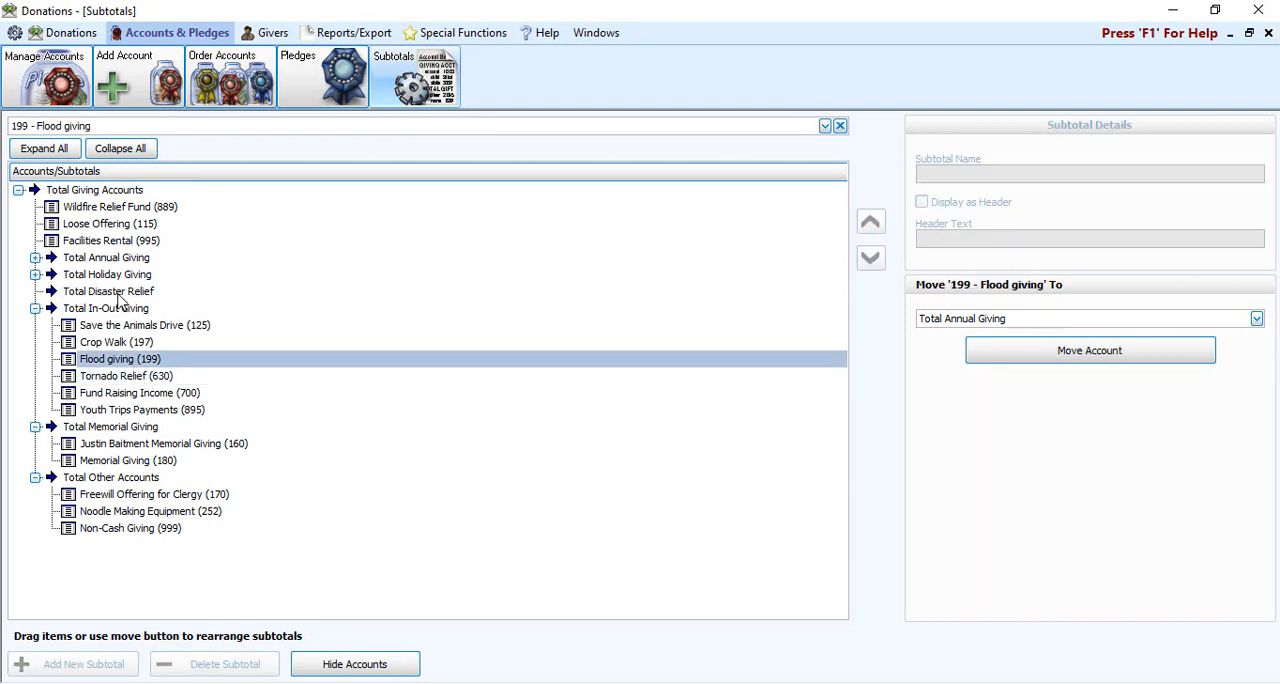
{"action": "left_click_drag", "start_coordinate": [118, 368], "coordinate": [112, 298]}
Step: Move the Tornado Relief (630) and Wildfire Relief Fund (889) accounts into Total Disaster Relief
{"action": "left_click", "coordinate": [126, 379]}
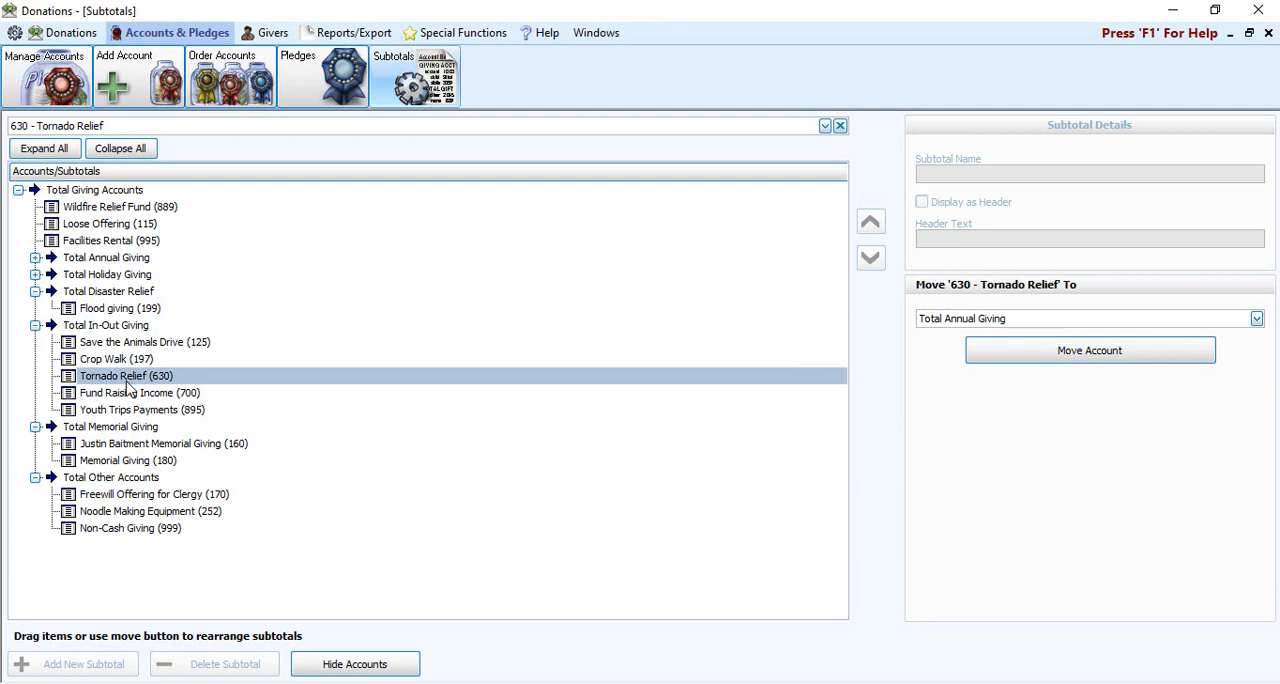
{"action": "left_click", "coordinate": [1257, 319]}
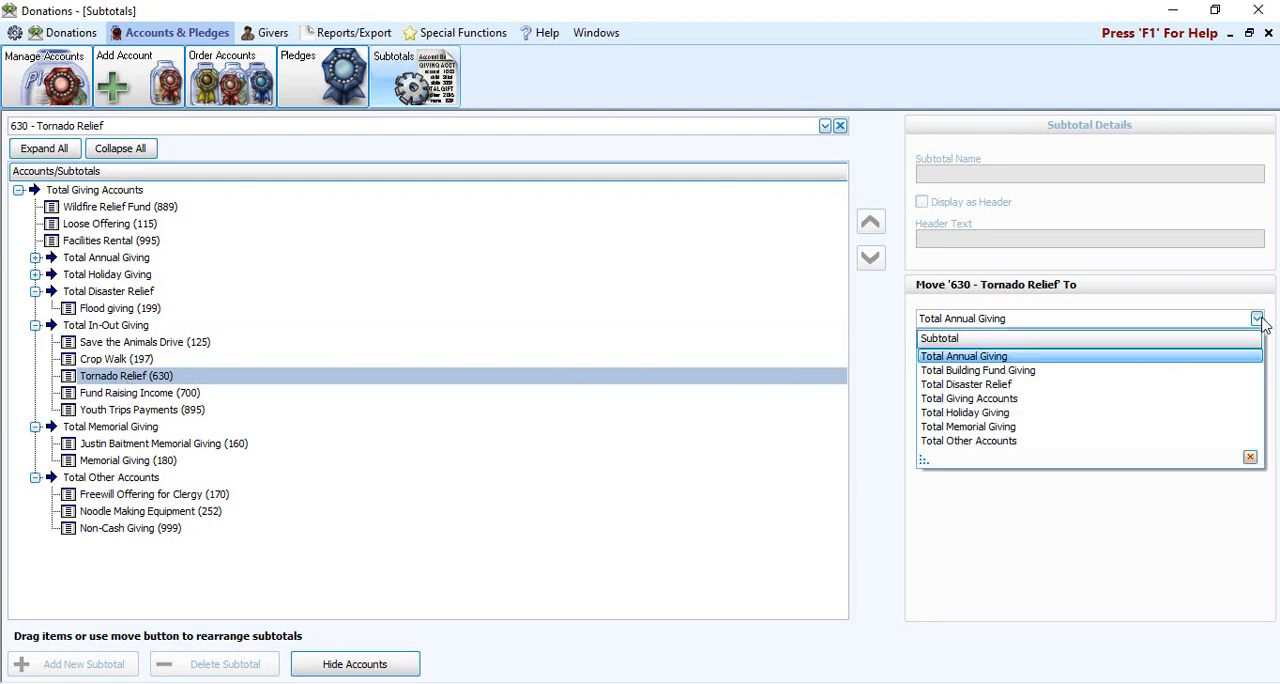
{"action": "left_click", "coordinate": [1008, 386]}
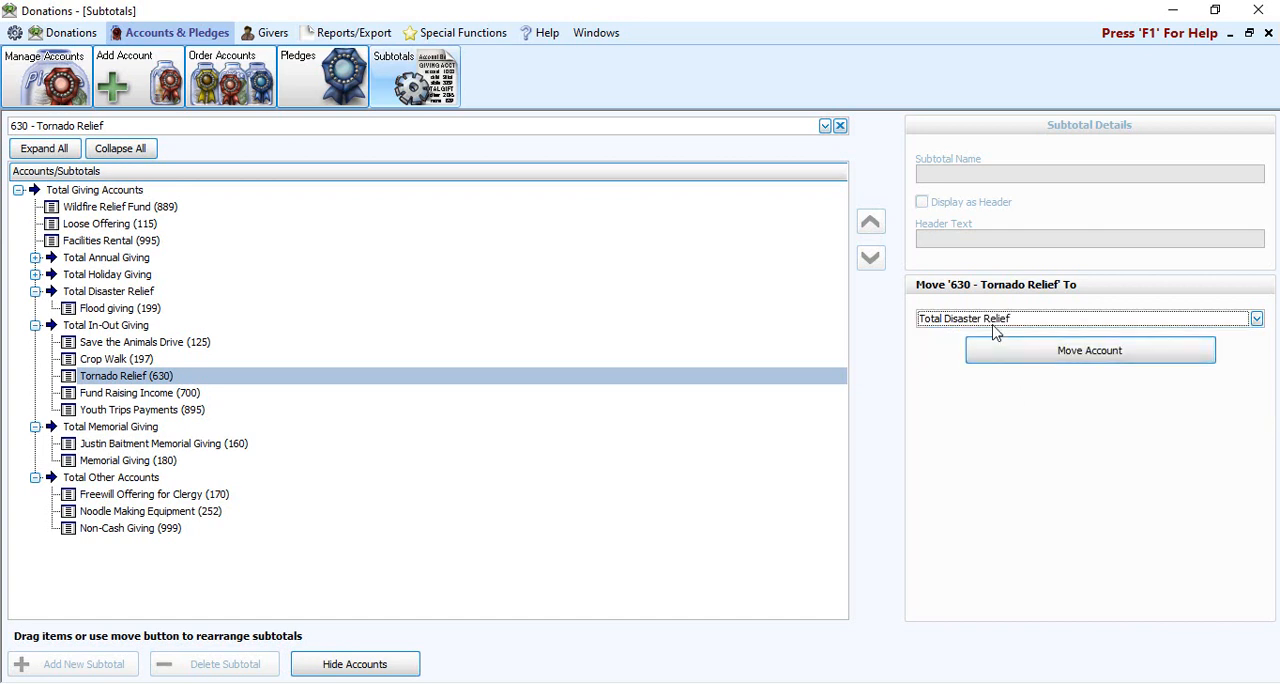
{"action": "left_click", "coordinate": [1040, 356]}
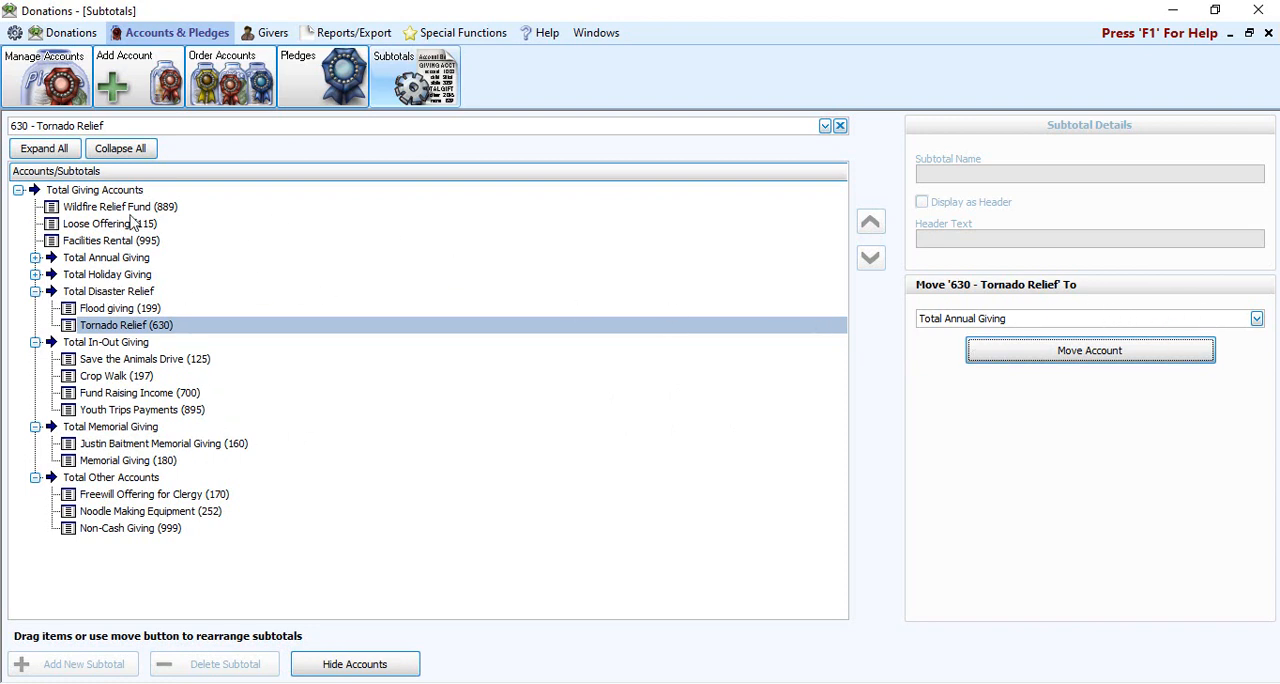
{"action": "left_click_drag", "start_coordinate": [133, 207], "coordinate": [138, 346]}
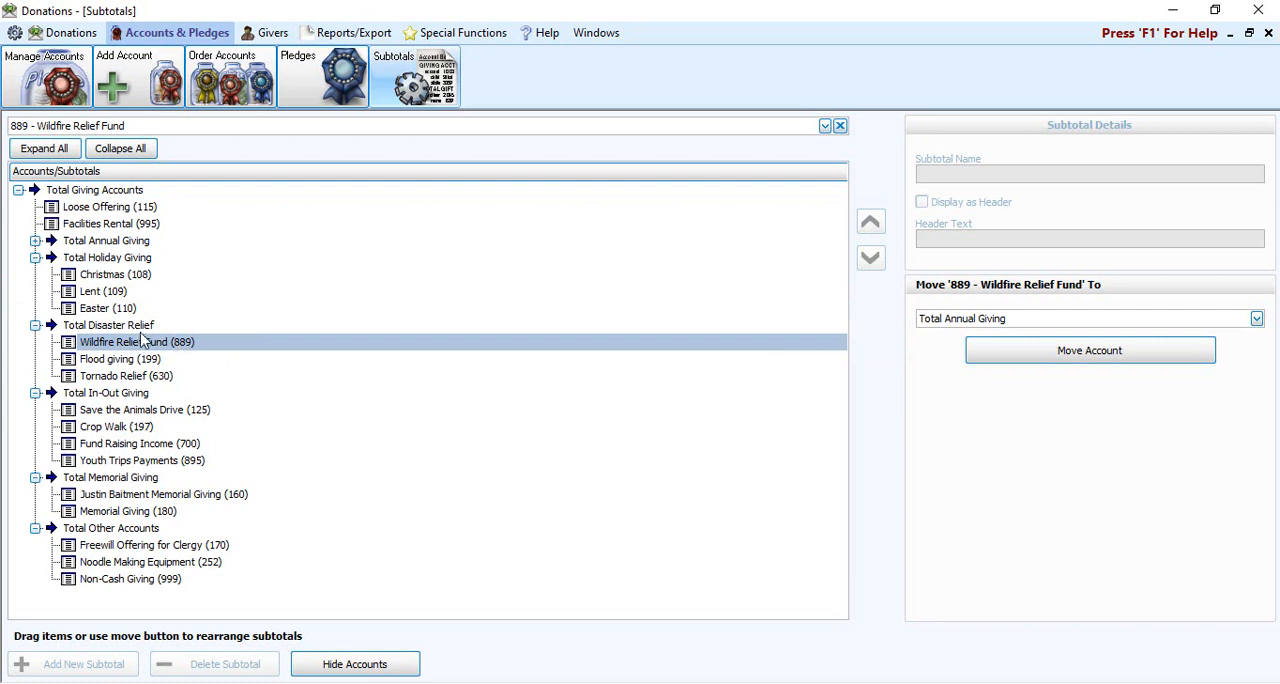
Step: Move the Total Disaster Relief subtotal under Total In-Out Giving
{"action": "left_click", "coordinate": [157, 327]}
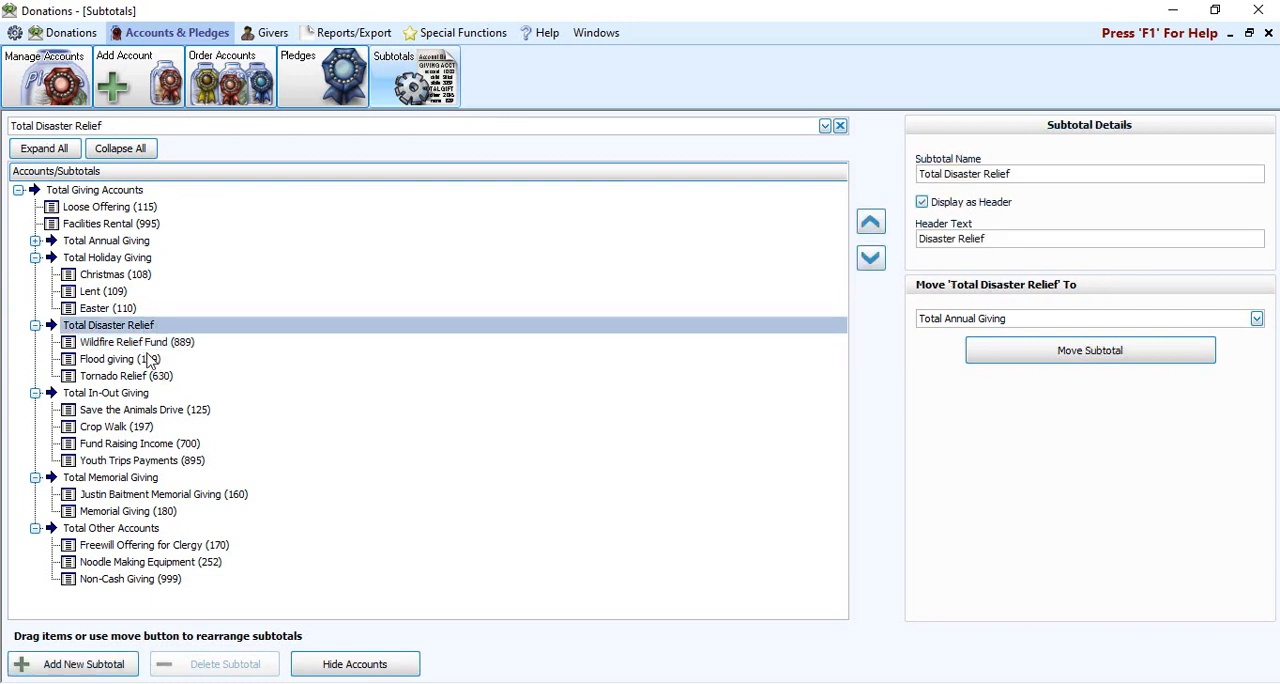
{"action": "left_click", "coordinate": [1257, 319]}
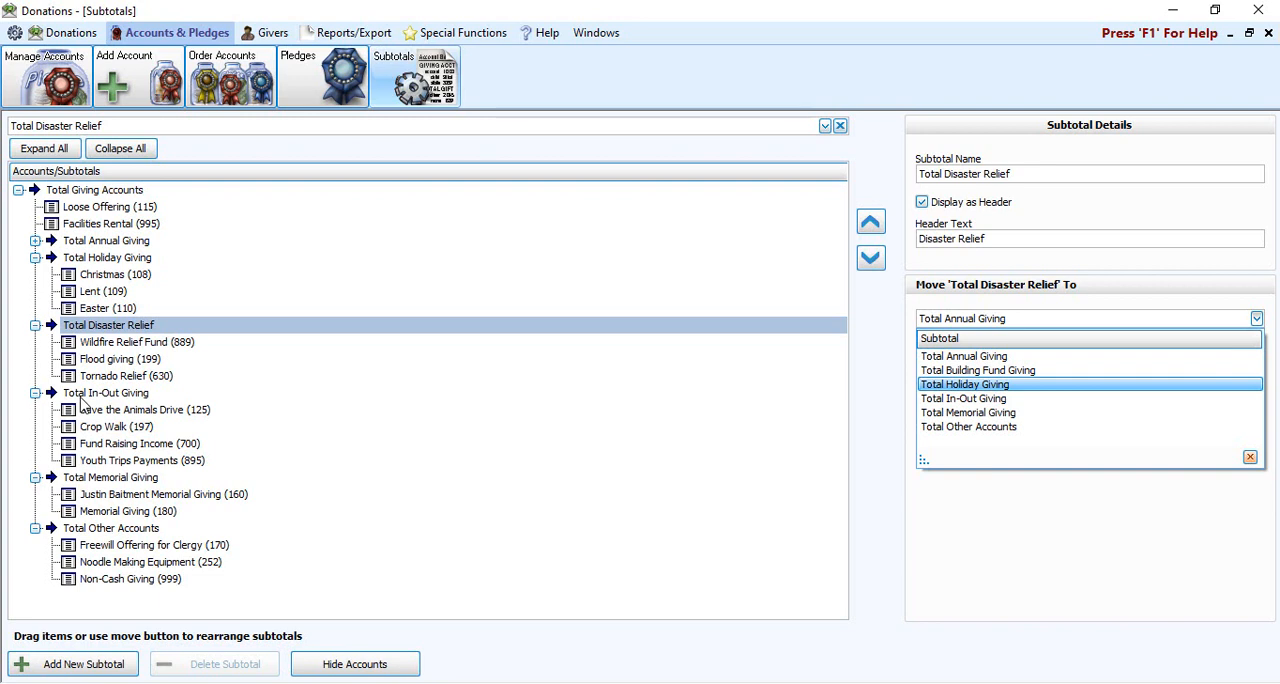
{"action": "left_click", "coordinate": [1021, 399]}
{"action": "left_click", "coordinate": [1091, 356]}
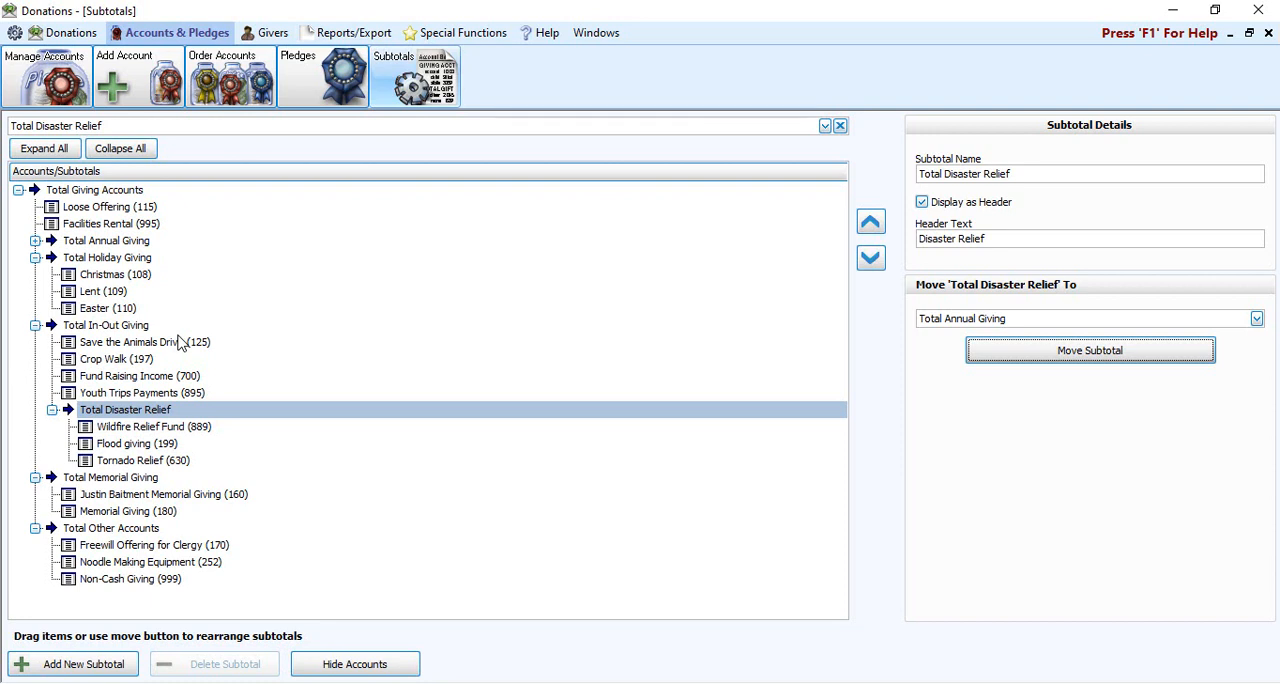
Step: Check the destination subtotals offered for moving Total Disaster Relief, leave its placement as is, and close the Subtotals window
{"action": "left_click", "coordinate": [1104, 328]}
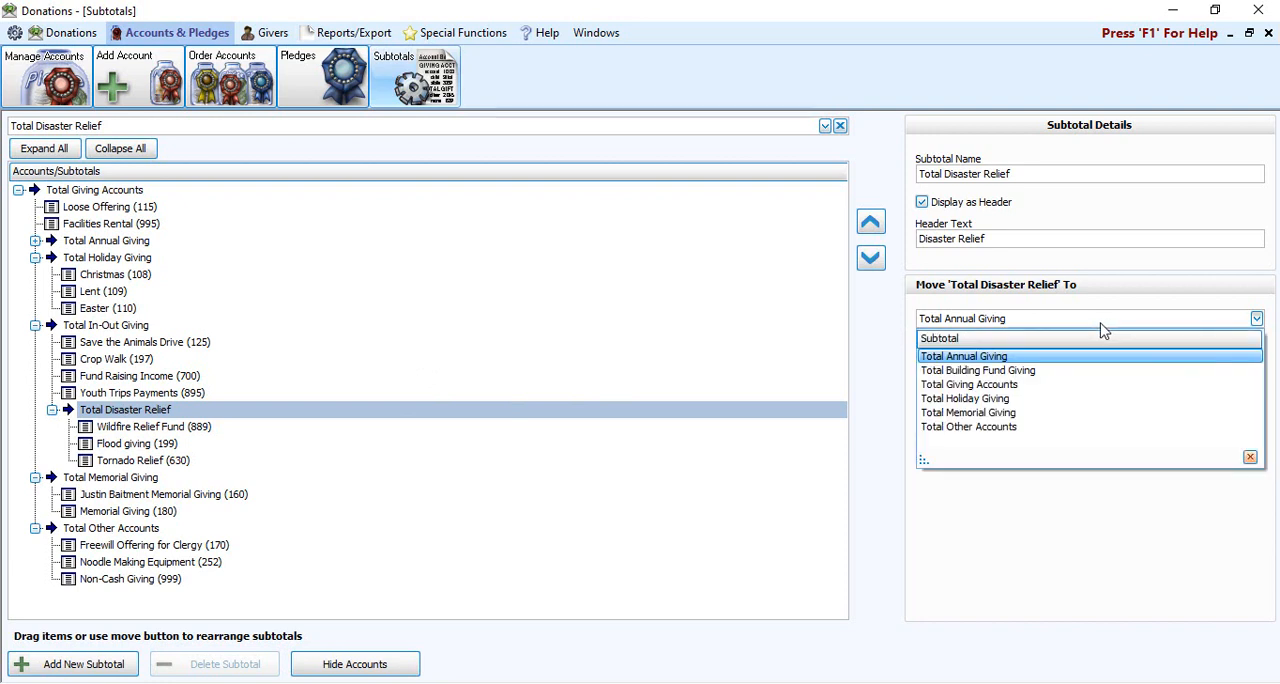
{"action": "left_click", "coordinate": [636, 346]}
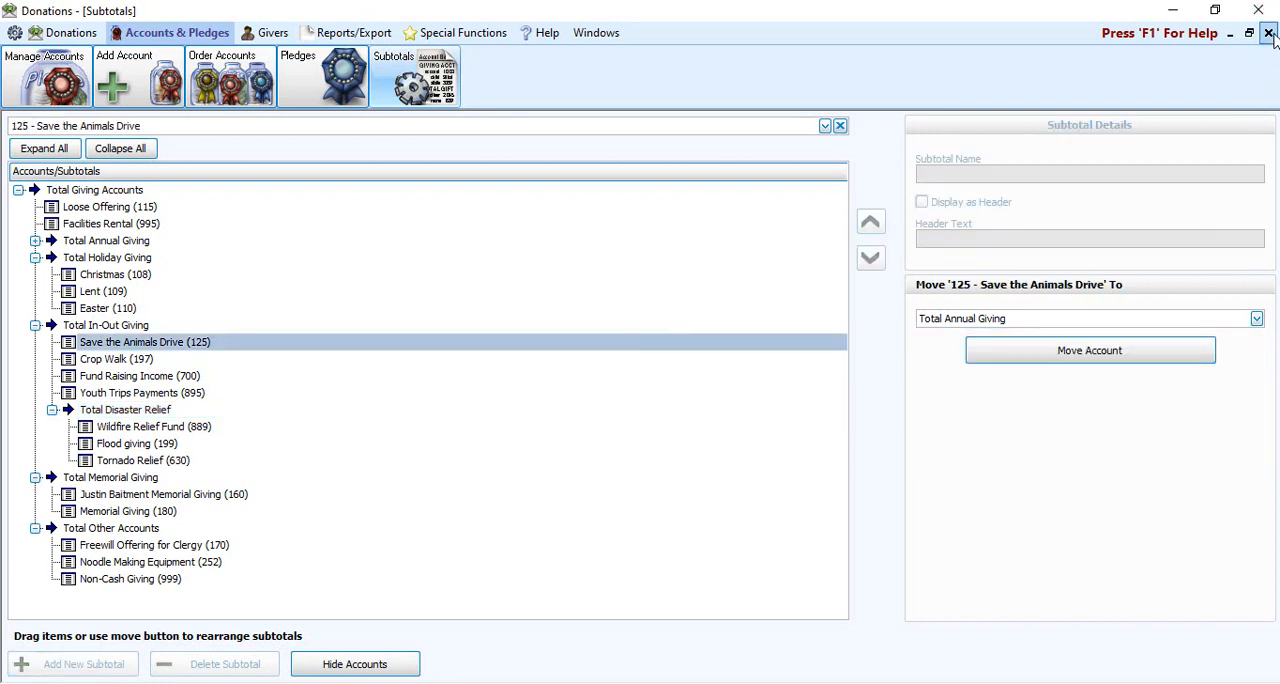
{"action": "left_click", "coordinate": [1268, 33]}
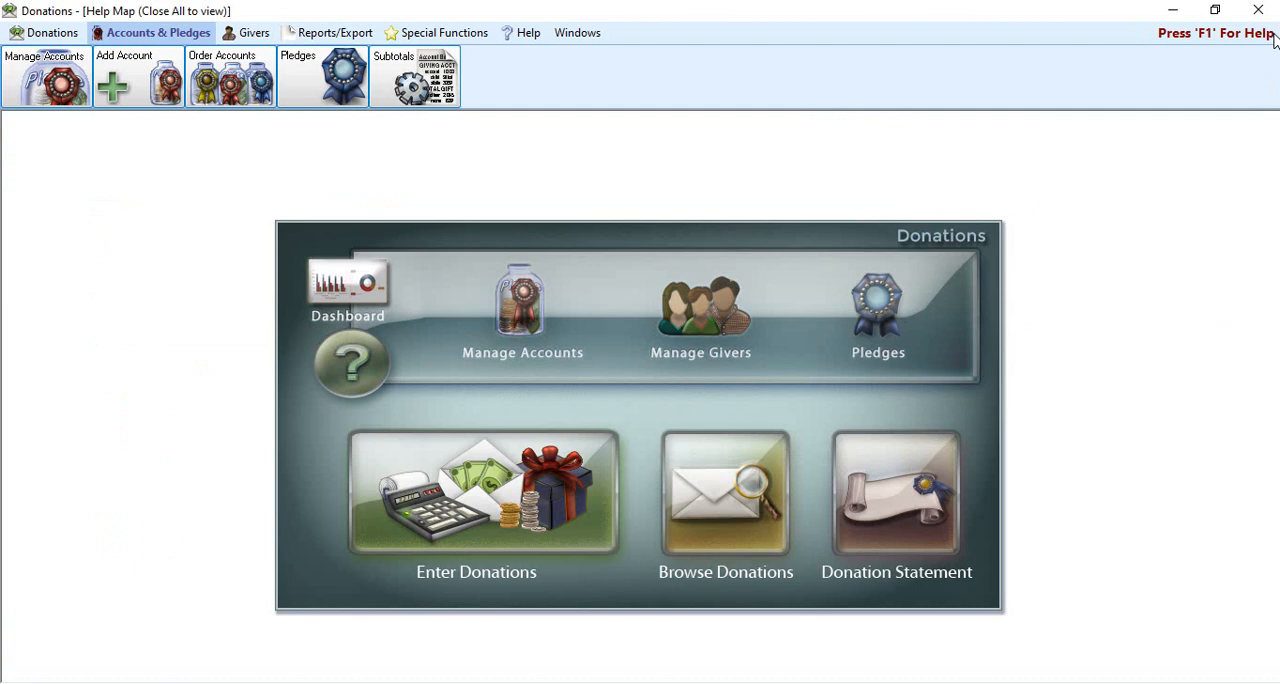
Step: Generate a print preview of the List Account Balances report for January 2020 to December 2020
{"action": "left_click", "coordinate": [336, 34]}
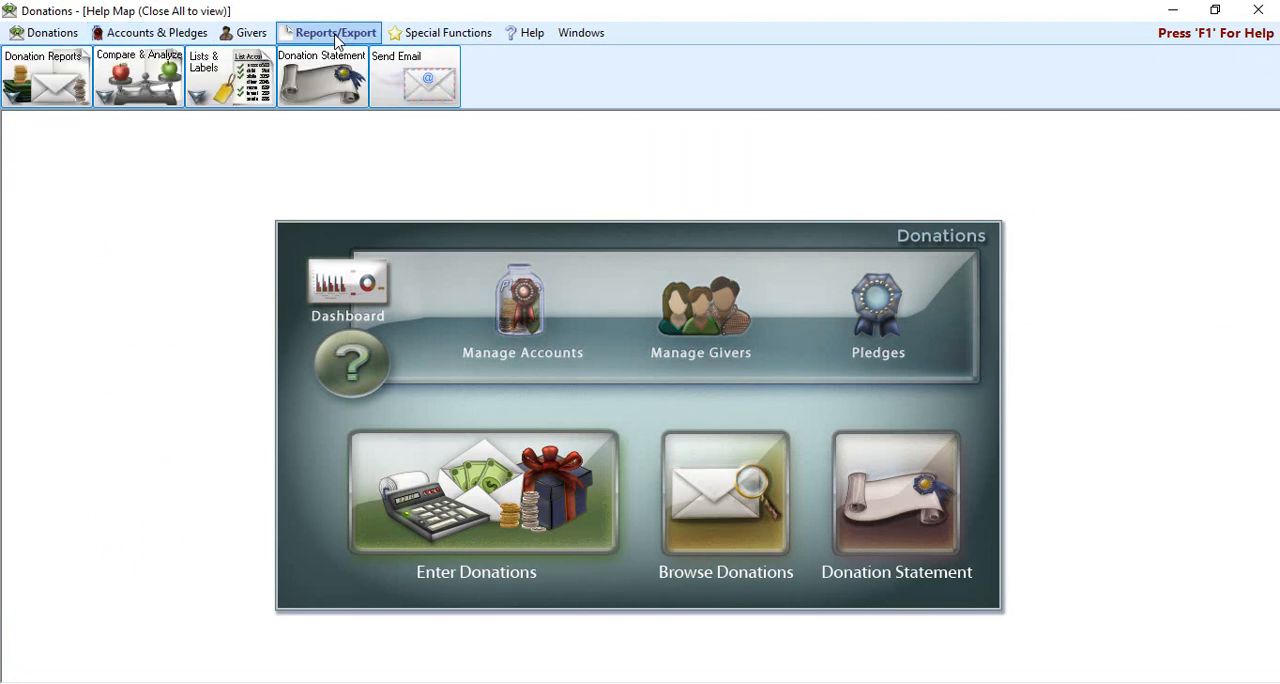
{"action": "left_click", "coordinate": [218, 68]}
{"action": "left_click", "coordinate": [272, 122]}
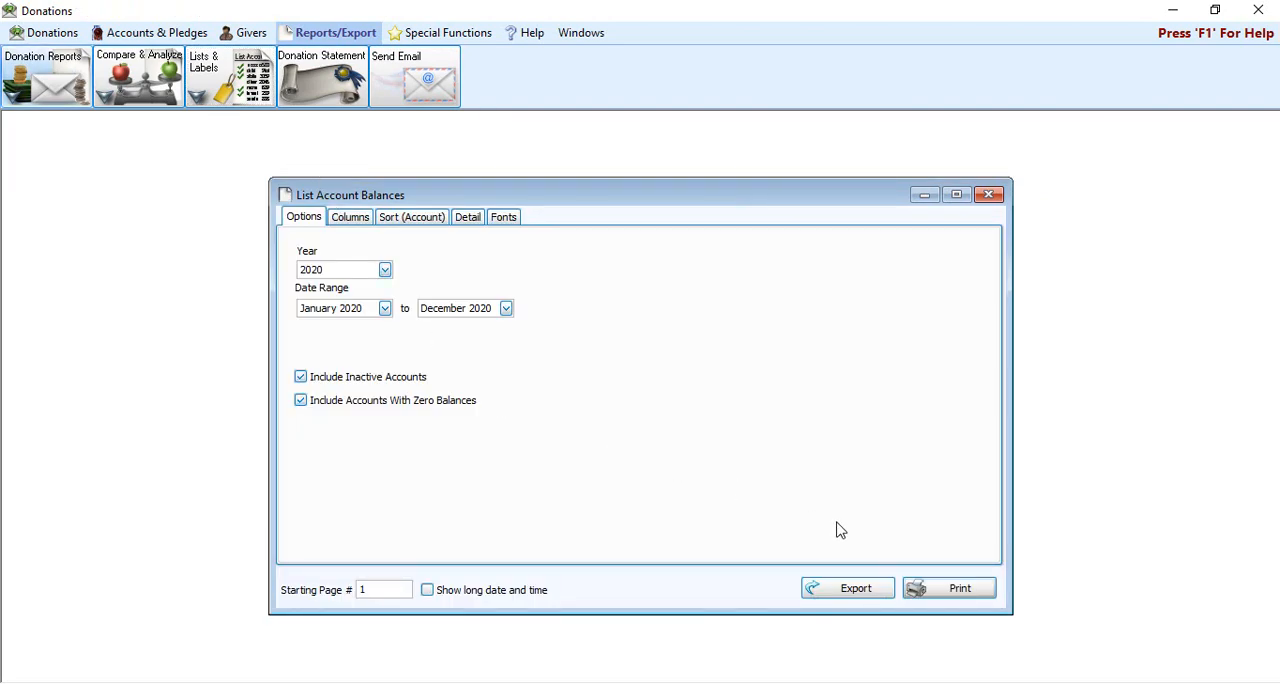
{"action": "left_click", "coordinate": [951, 594]}
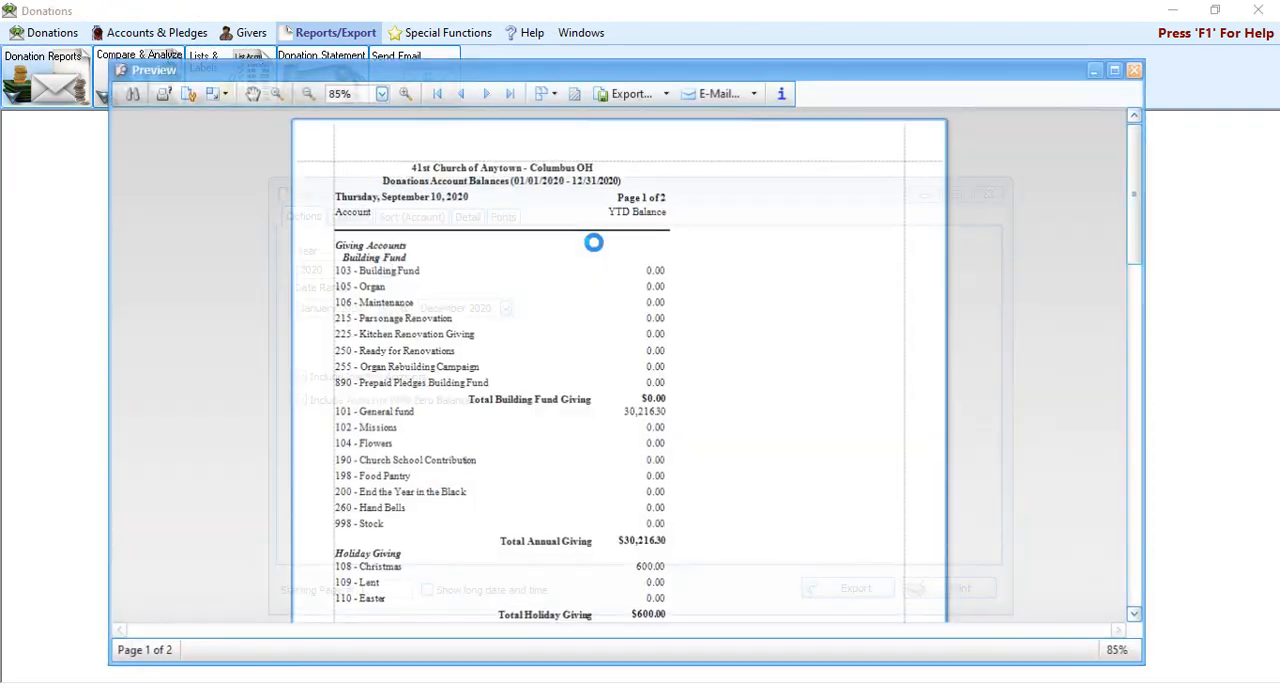
Step: Examine how the accounts, headers and subtotals are grouped across both pages of the account balances report, ending back at page 1
{"action": "scroll", "coordinate": [673, 314], "scroll_direction": "down", "scroll_amount": 3}
{"action": "scroll", "coordinate": [673, 314], "scroll_direction": "down", "scroll_amount": 1}
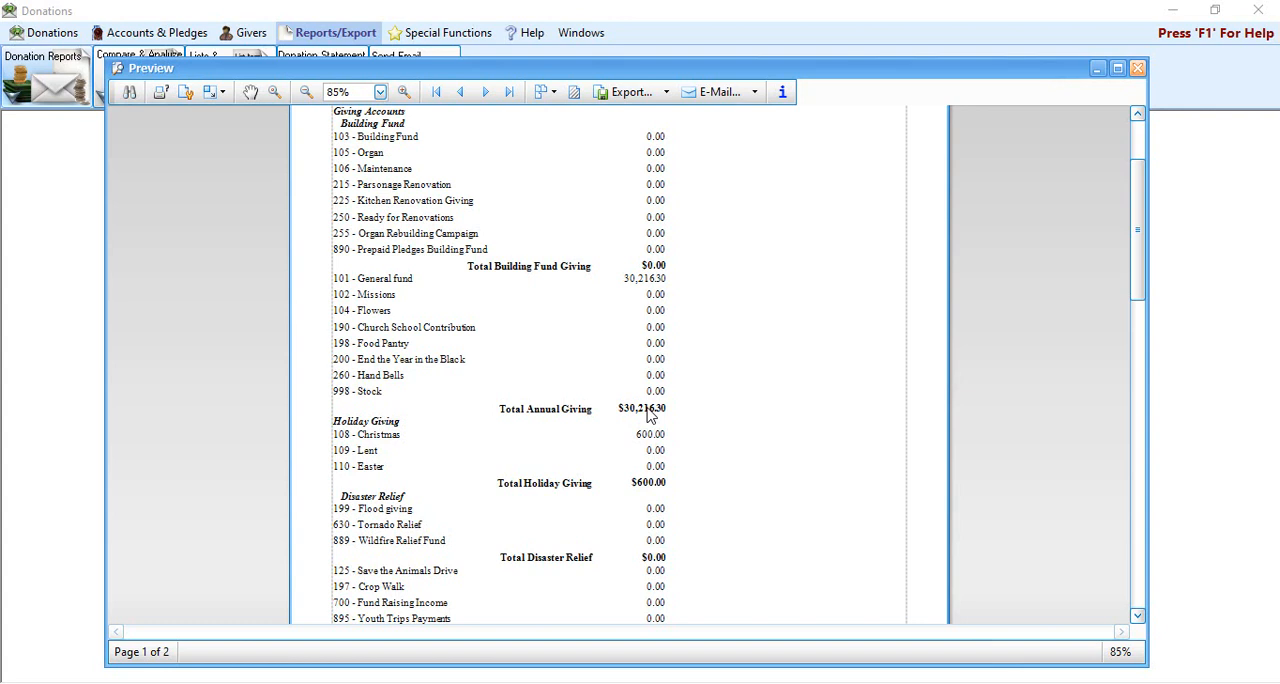
{"action": "scroll", "coordinate": [648, 415], "scroll_direction": "down", "scroll_amount": 2}
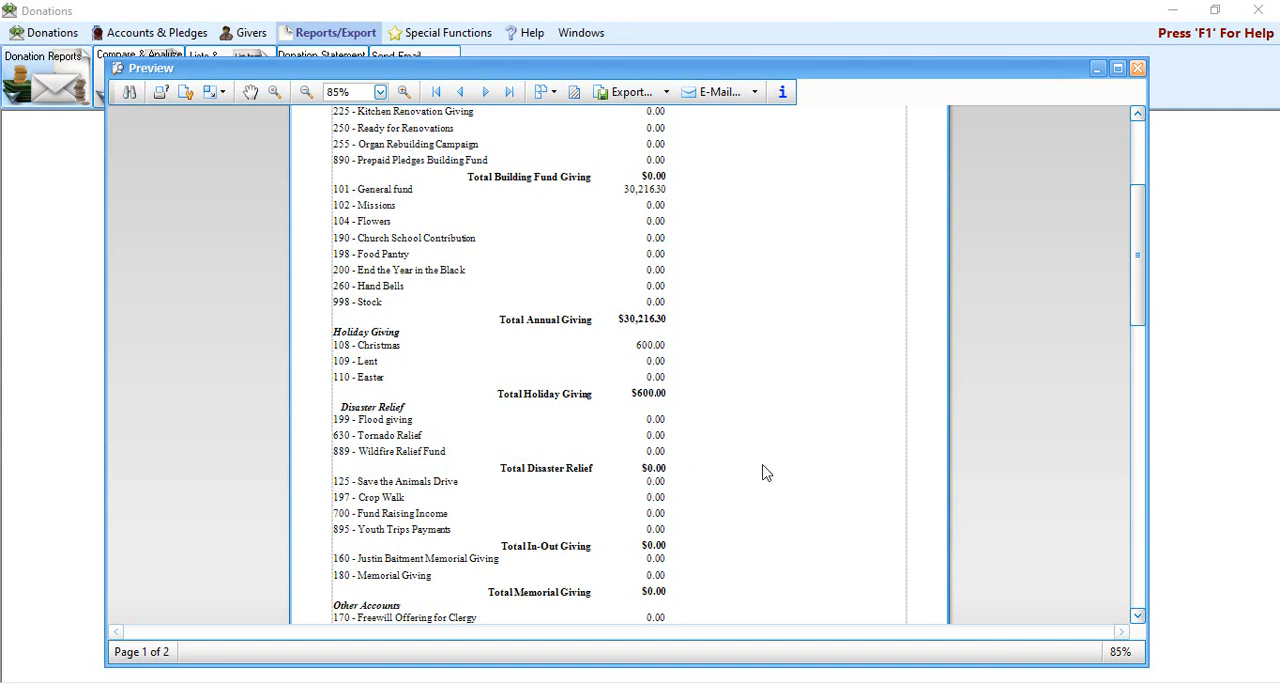
{"action": "scroll", "coordinate": [755, 481], "scroll_direction": "down", "scroll_amount": 4}
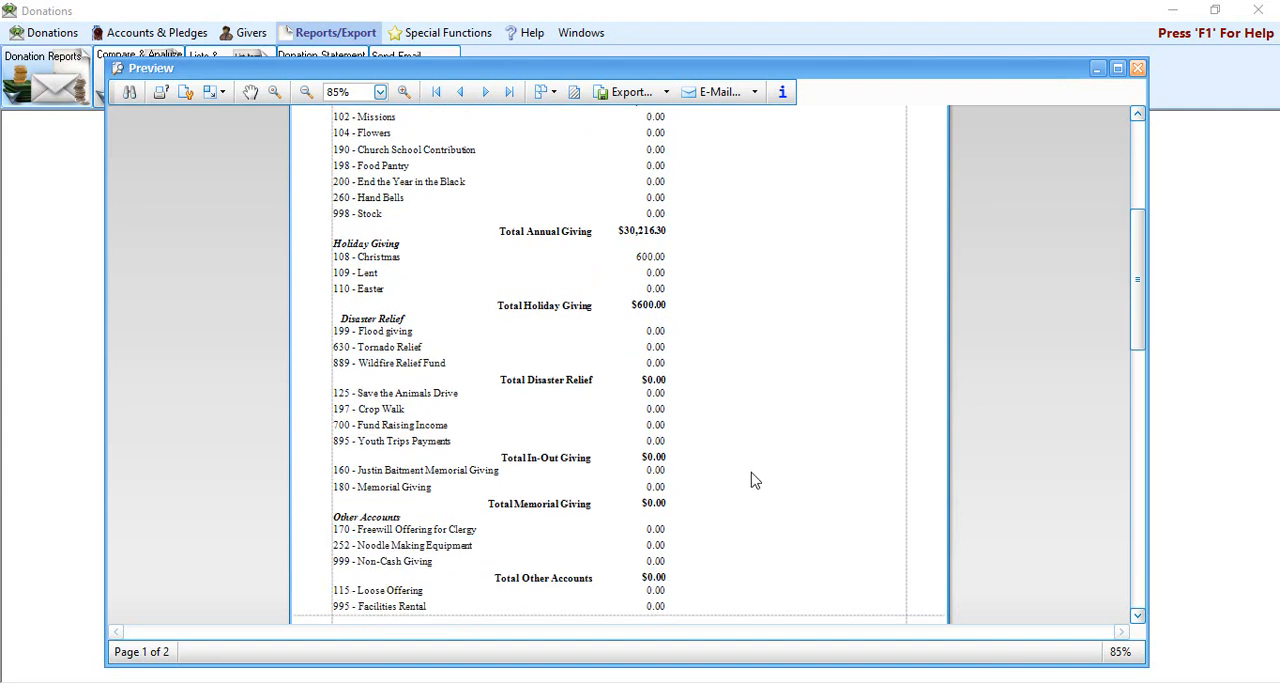
{"action": "scroll", "coordinate": [753, 478], "scroll_direction": "down", "scroll_amount": 7}
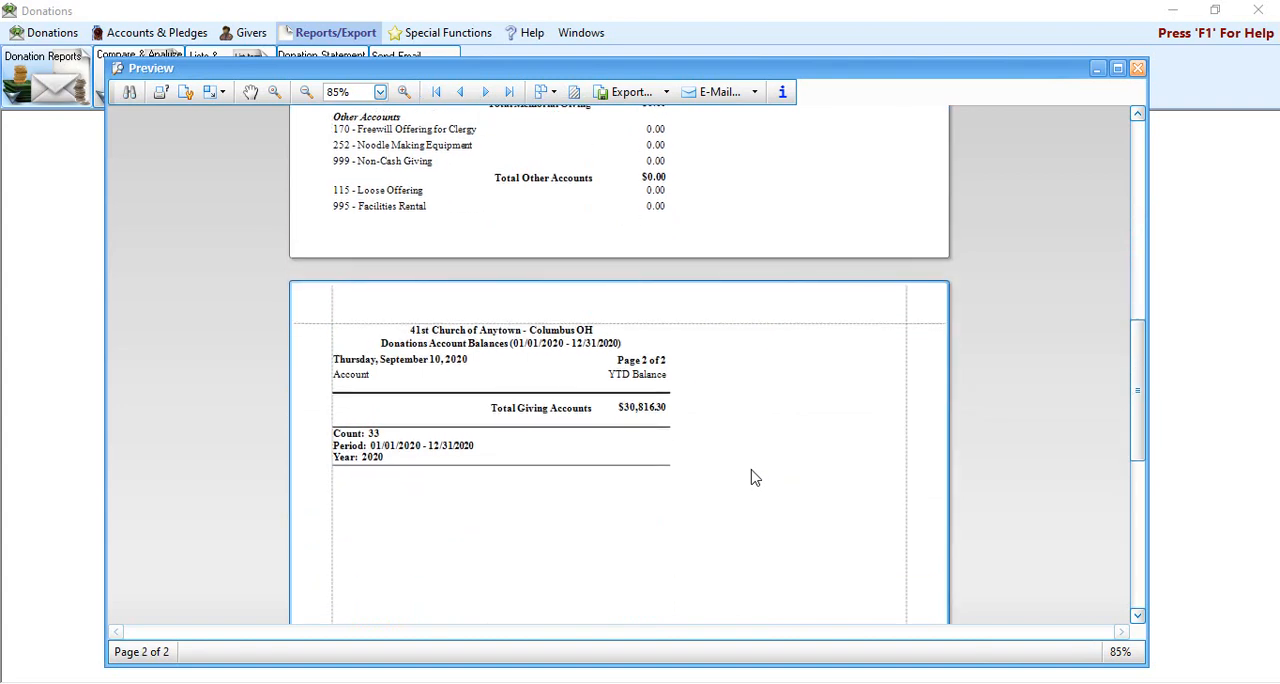
{"action": "scroll", "coordinate": [757, 472], "scroll_direction": "up", "scroll_amount": 14}
{"action": "scroll", "coordinate": [757, 462], "scroll_direction": "up", "scroll_amount": 2}
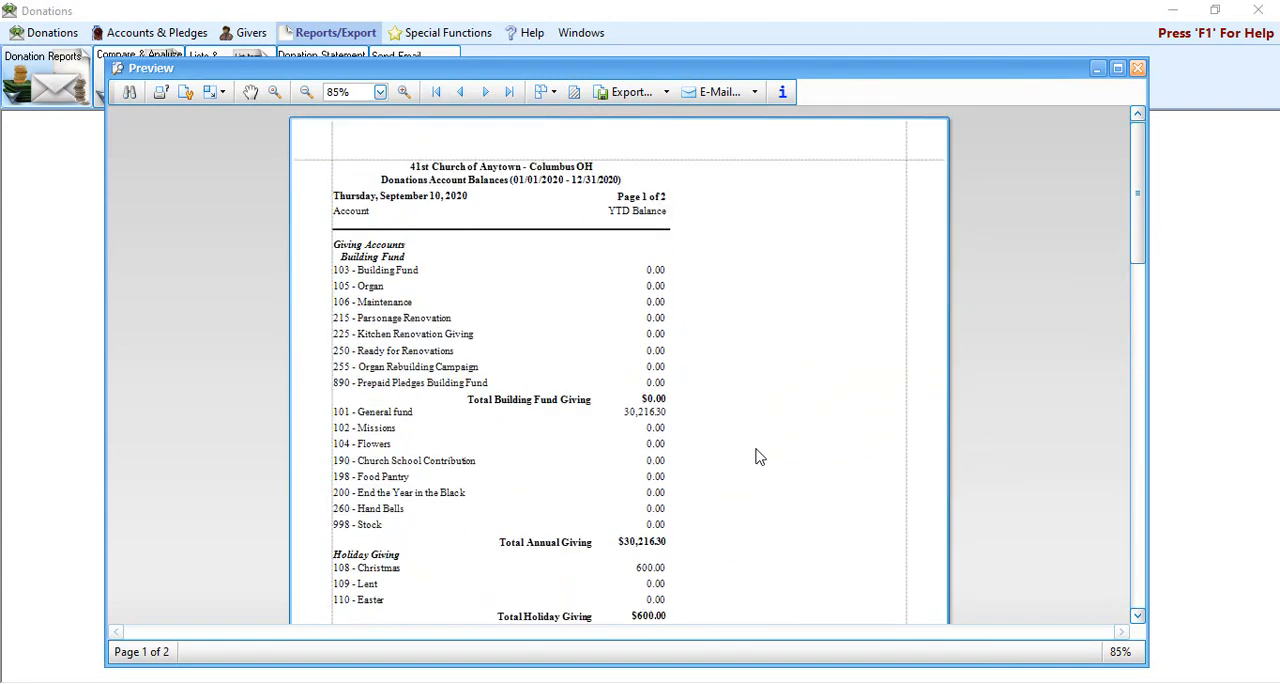